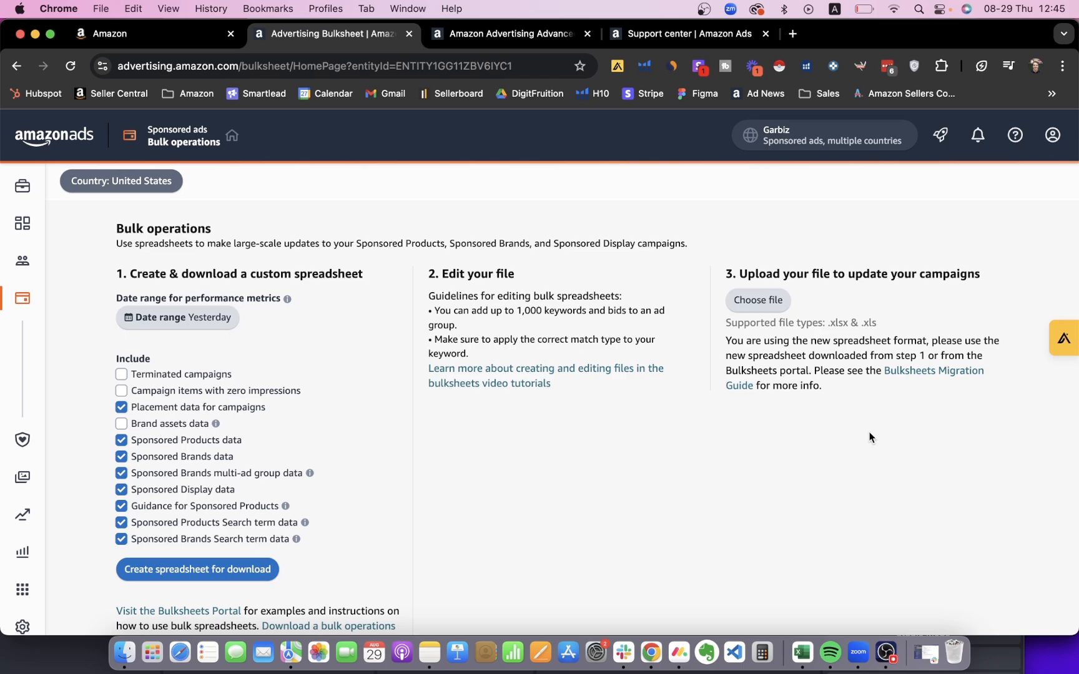
Open the Bulk operations page of the Sponsored ads section.
scroll(654, 459, down, 1)
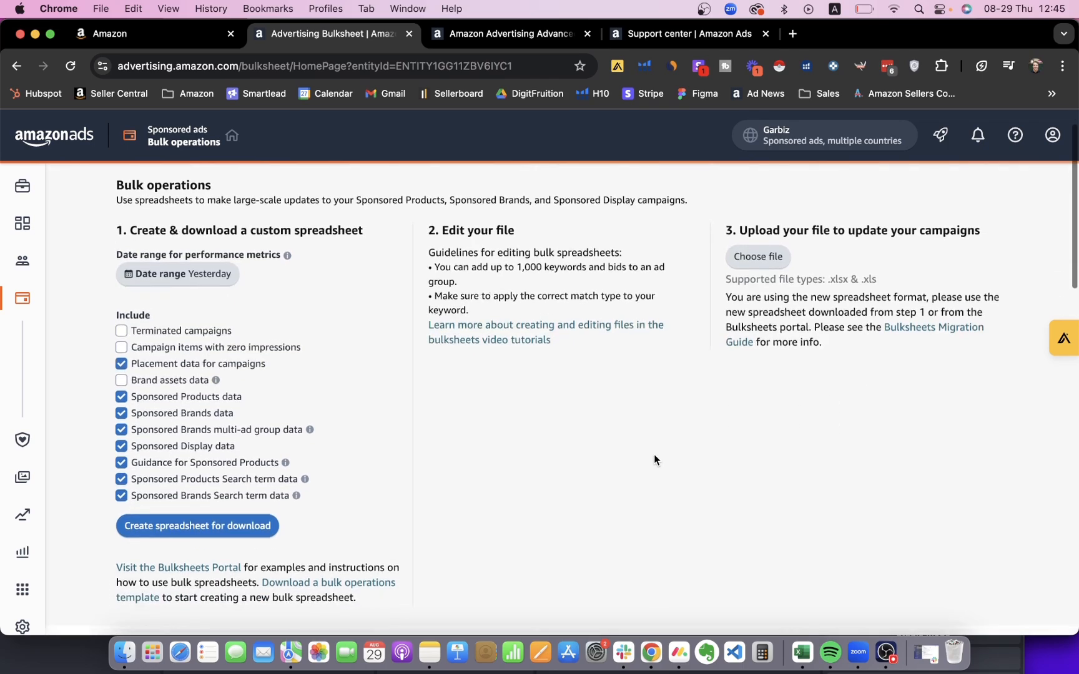
scroll(486, 337, up, 1)
mouse_move(31, 280)
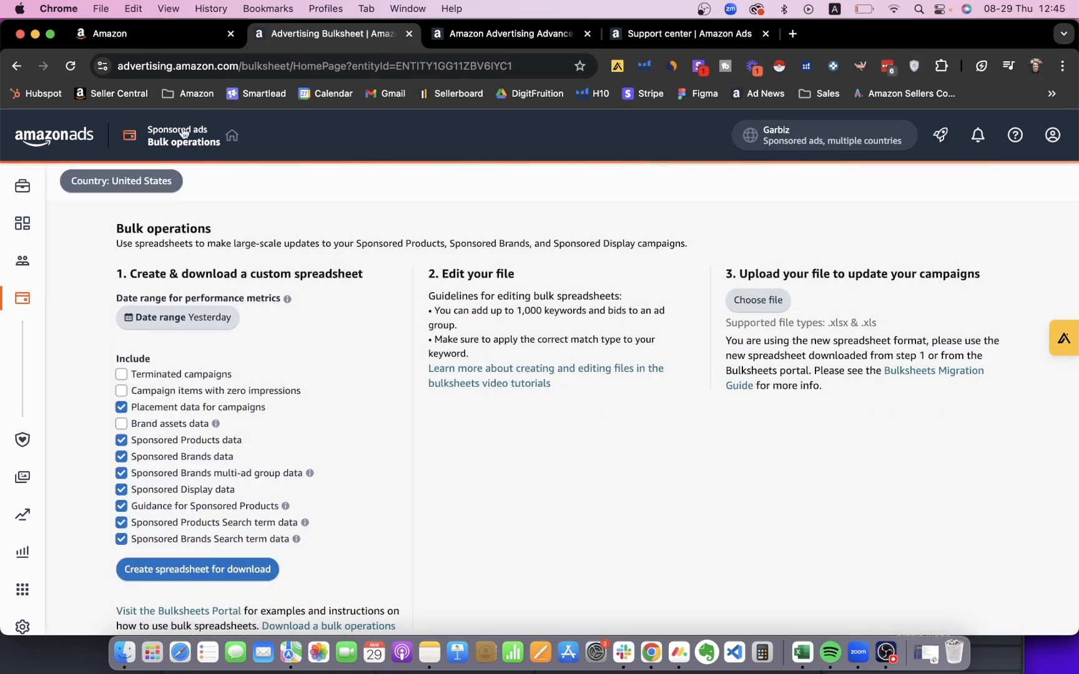
mouse_move(44, 345)
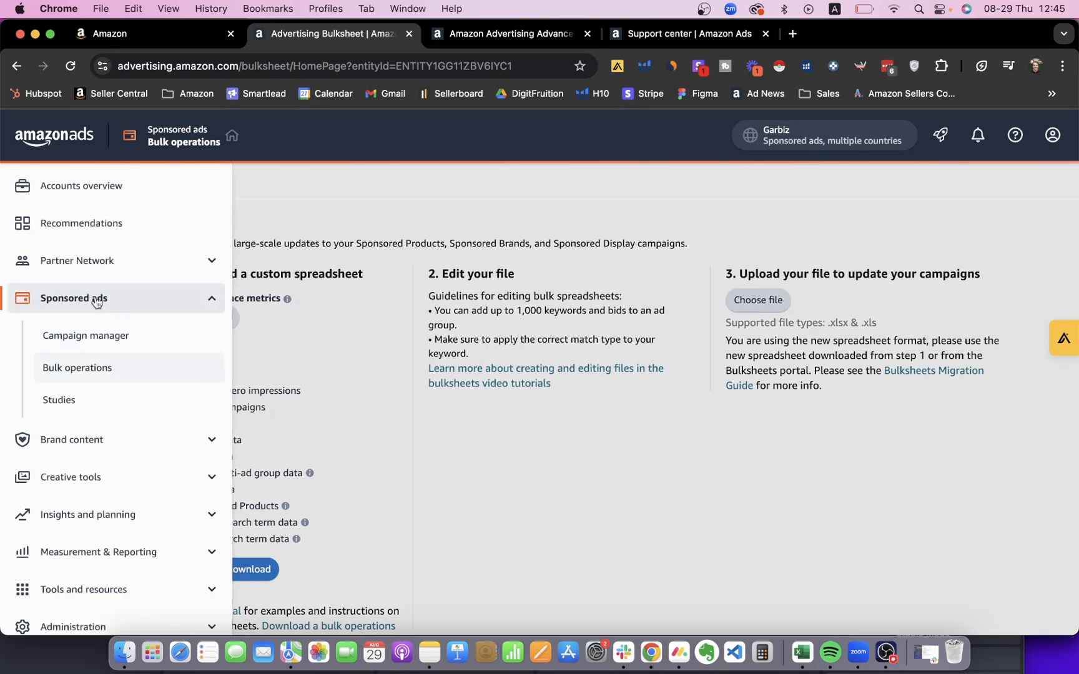
click(103, 377)
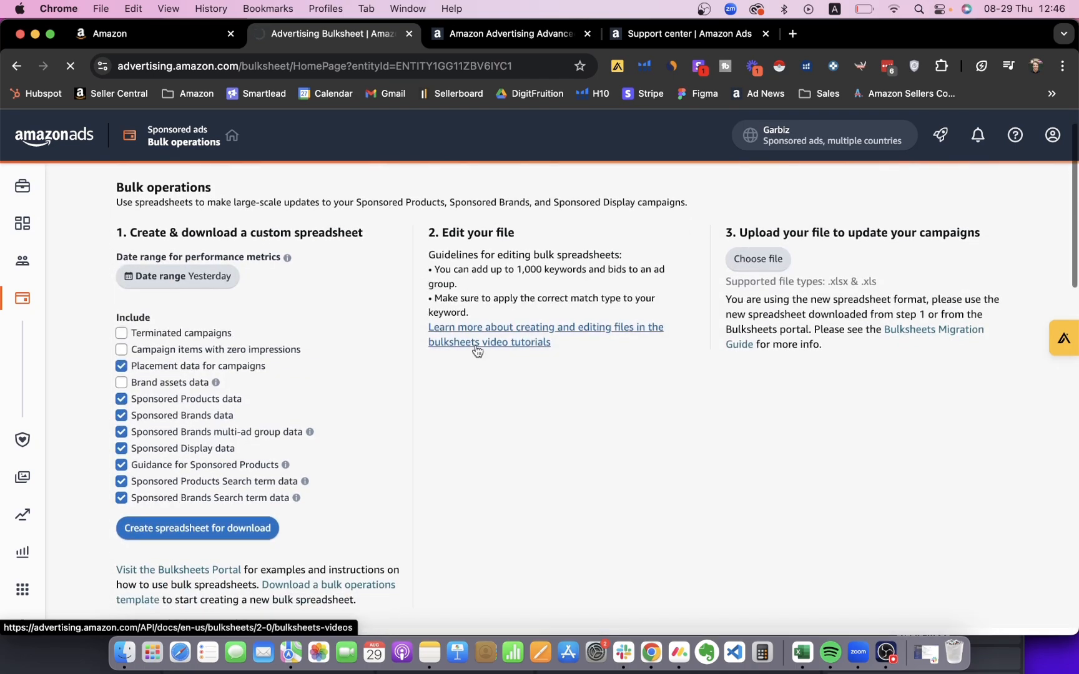
Download the blank bulk operations template for creating a new bulk spreadsheet.
scroll(478, 350, down, 2)
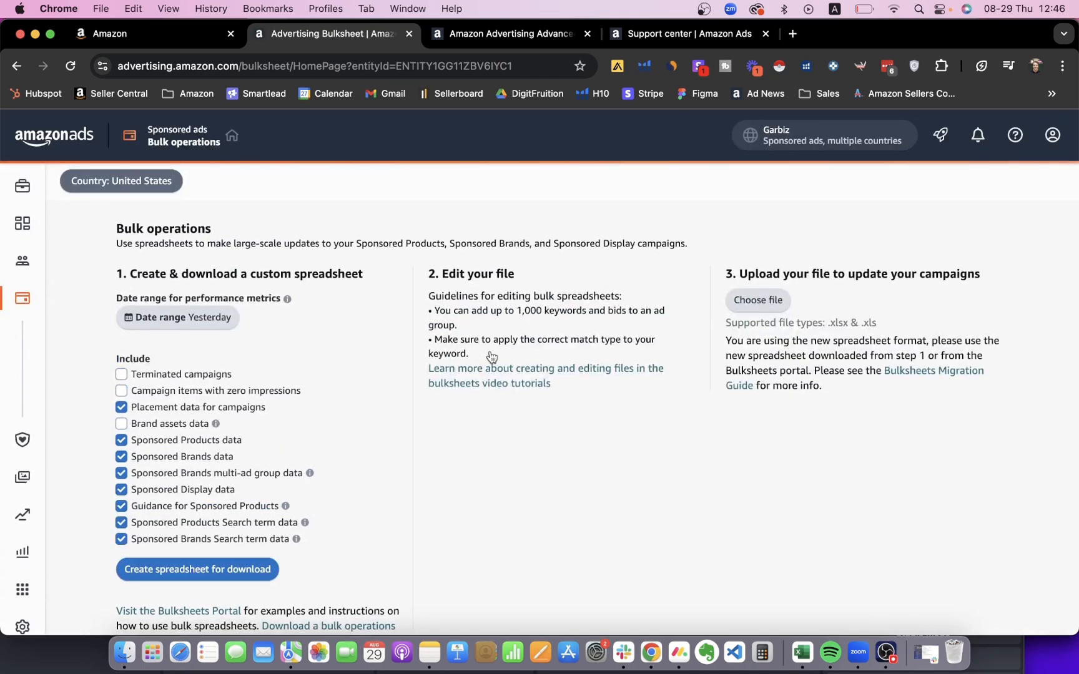
scroll(576, 407, down, 1)
scroll(576, 407, up, 1)
scroll(396, 424, up, 1)
scroll(396, 424, down, 1)
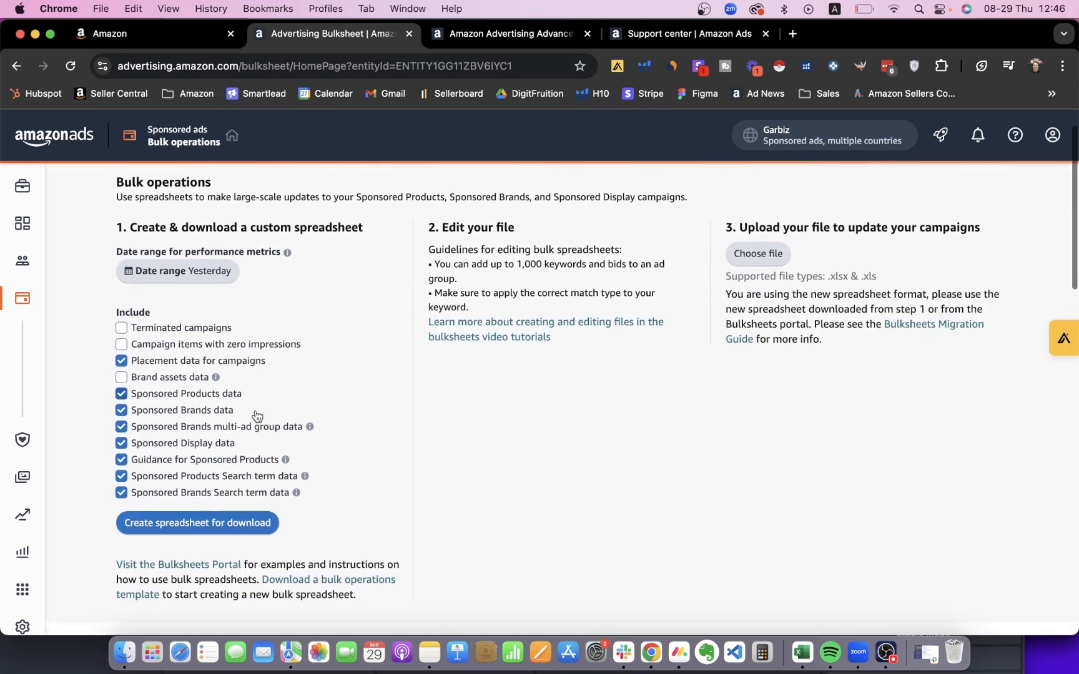
scroll(397, 400, down, 3)
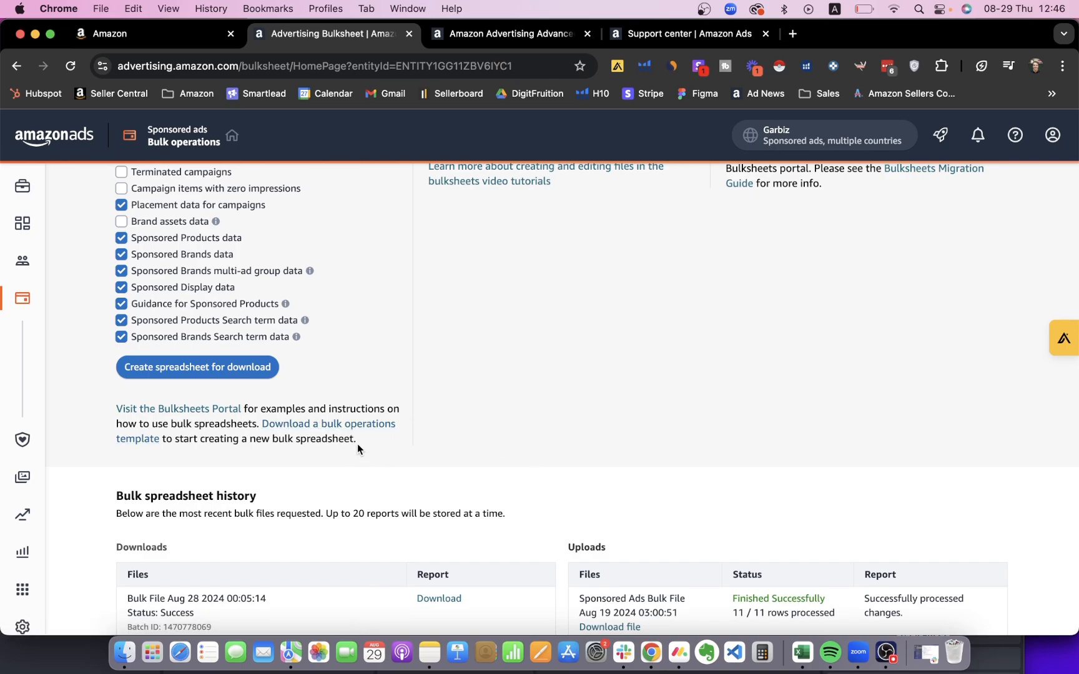
click(374, 429)
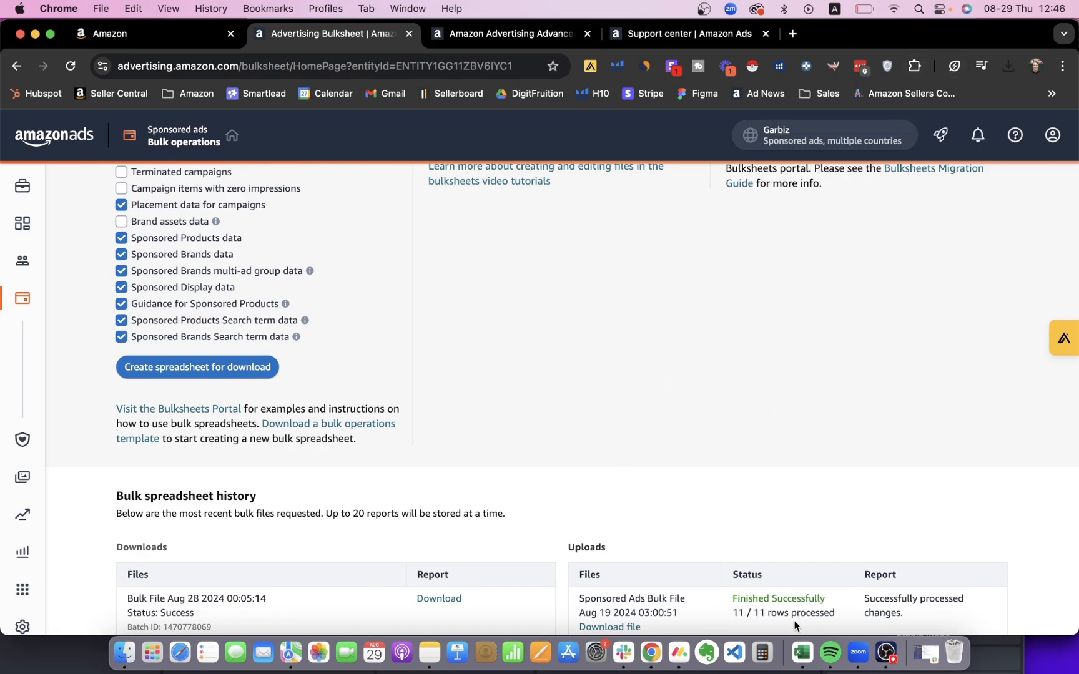
Switch to the Bulk template workbook in Excel and clear rows 101 to 105 of the Sponsored Products Campaigns sheet.
click(802, 653)
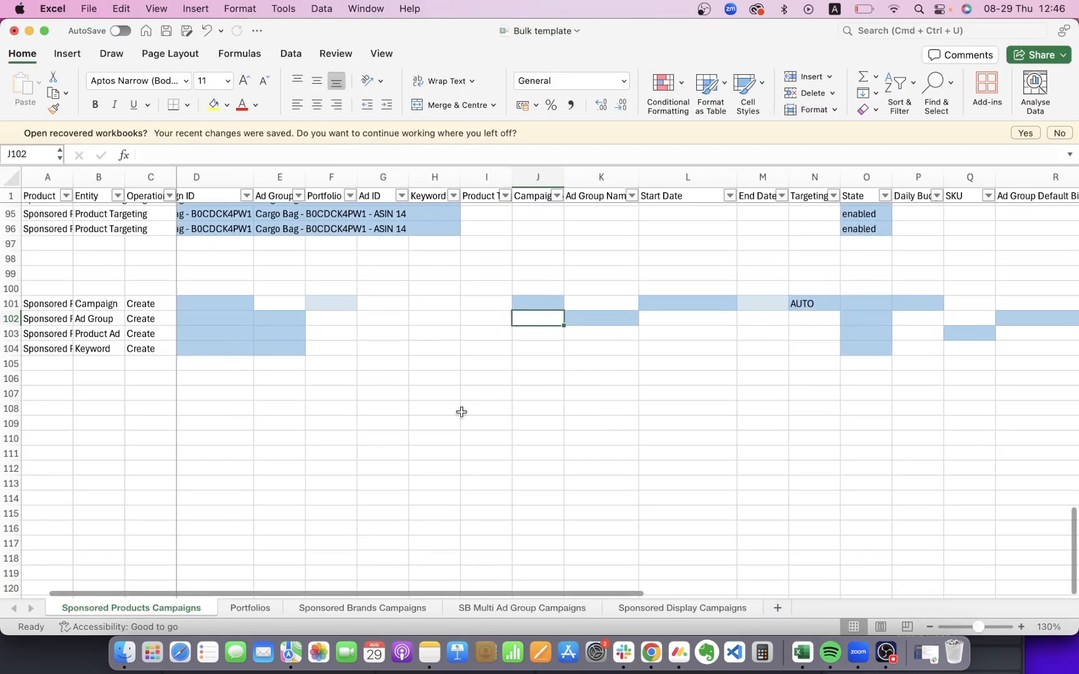
scroll(504, 313, up, 2)
scroll(347, 397, left, 2)
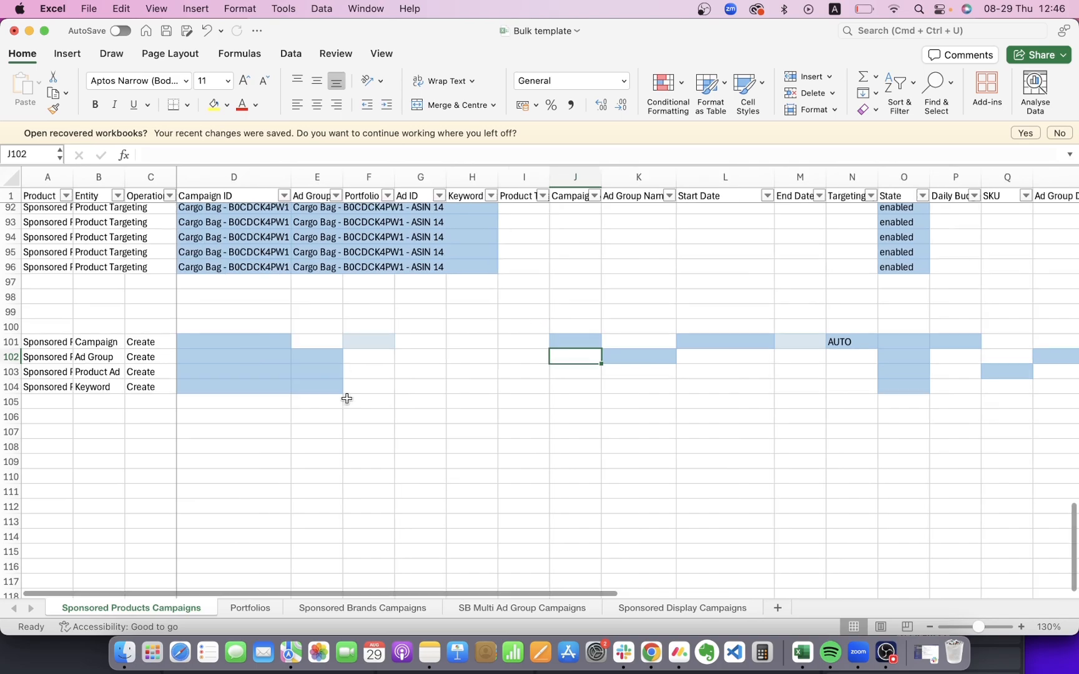
scroll(199, 363, up, 2)
scroll(209, 356, down, 3)
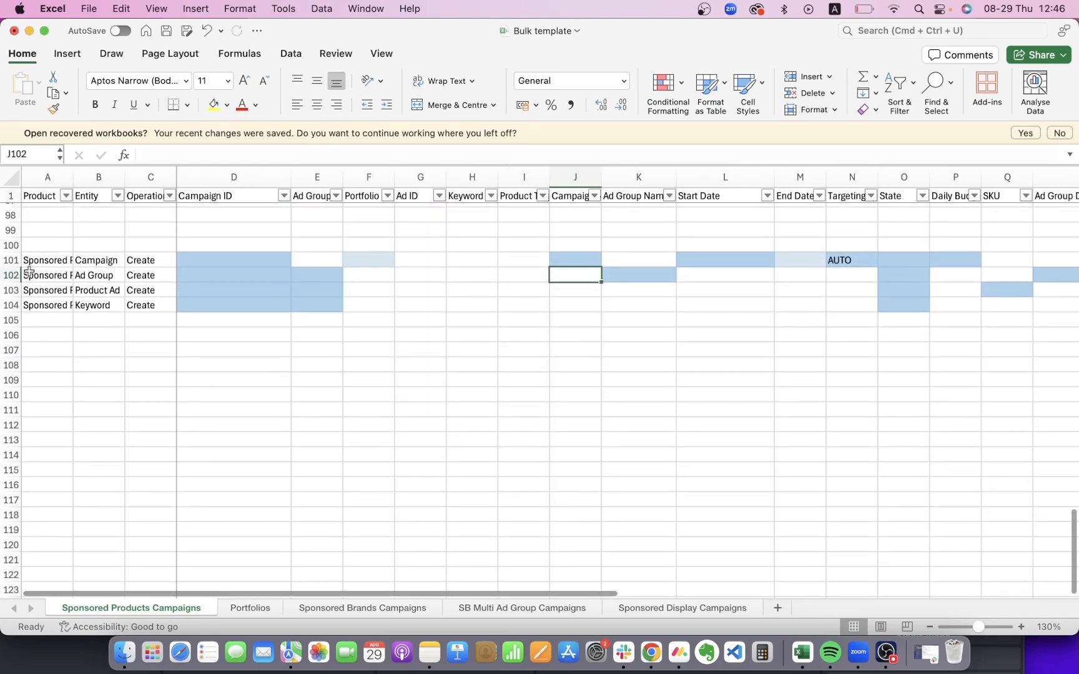
click(12, 260)
drag(13, 261, 12, 321)
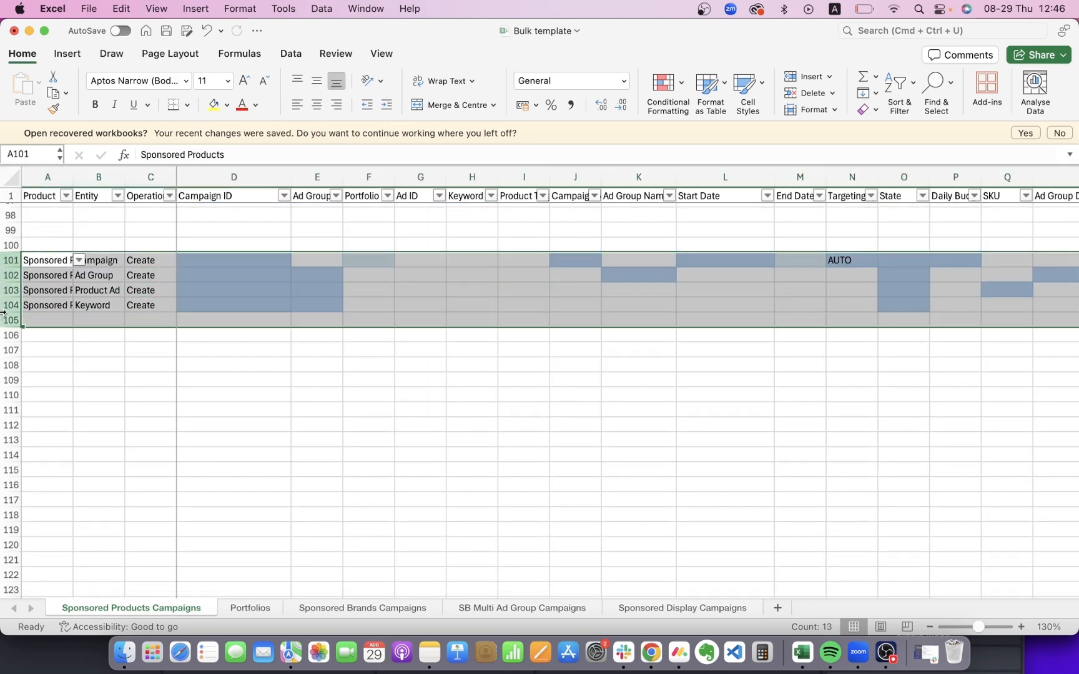
key(Delete)
Widen the Product column and set cell A101 to Sponsored Products.
click(46, 276)
click(58, 261)
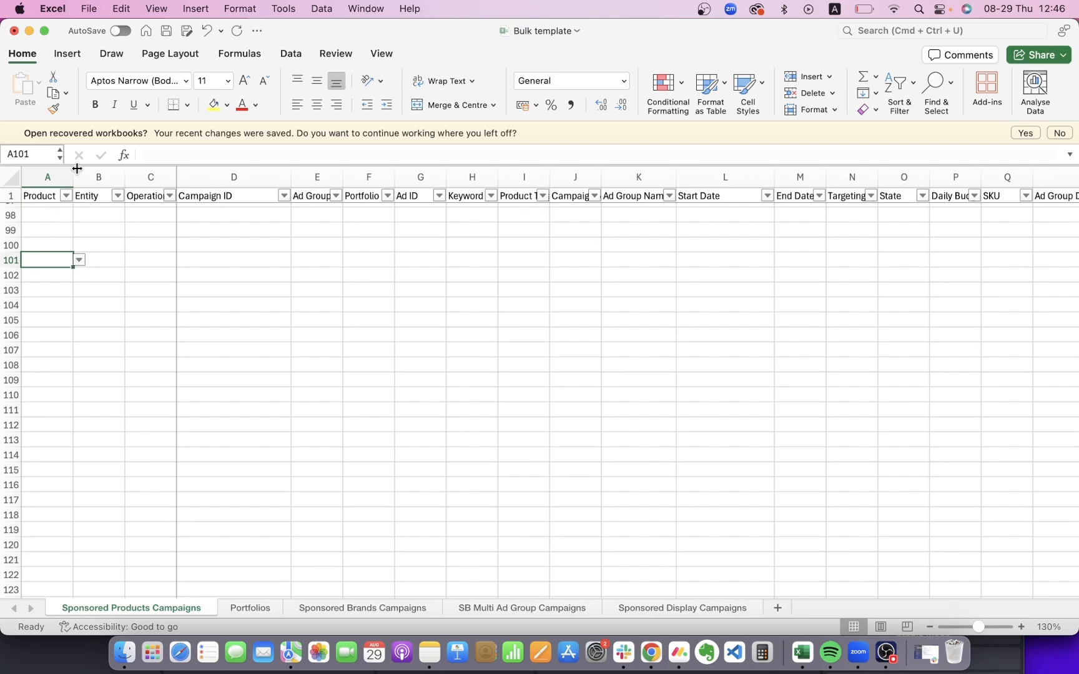
drag(73, 171, 116, 172)
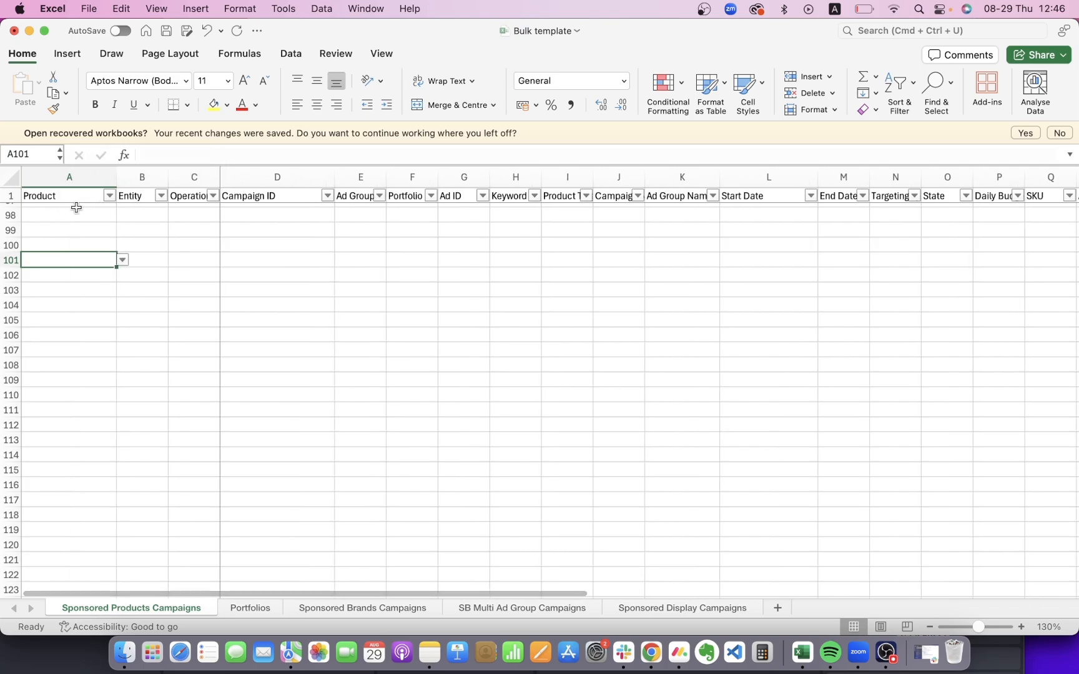
click(123, 261)
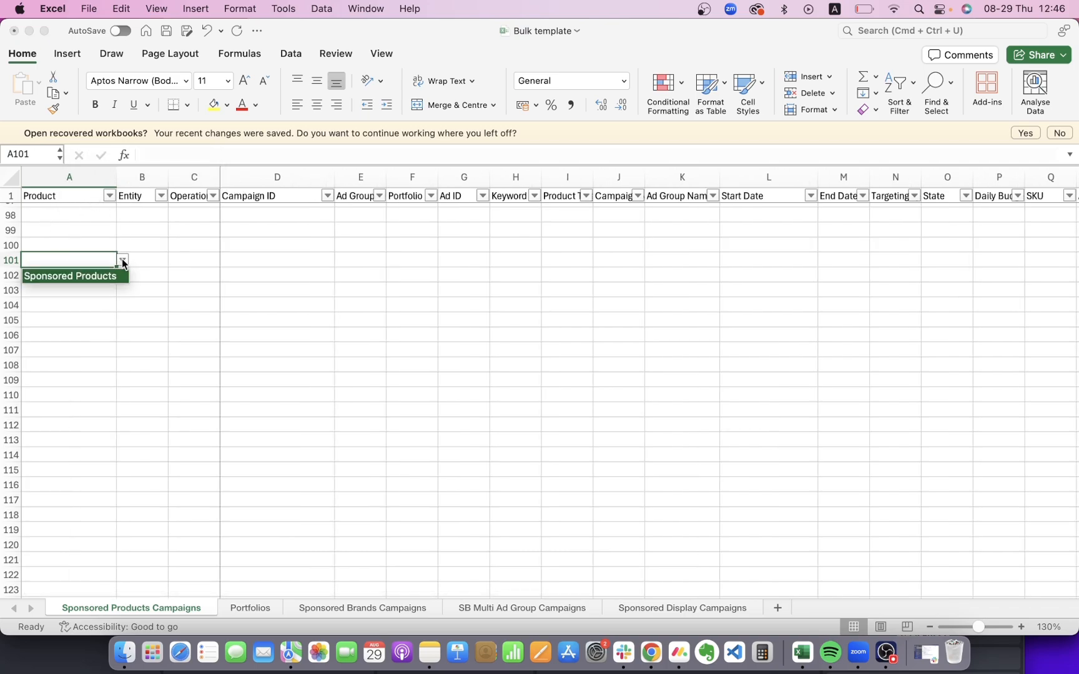
click(94, 276)
Copy the Sponsored Products value from A101 into cells A102 to A104.
key(super+c)
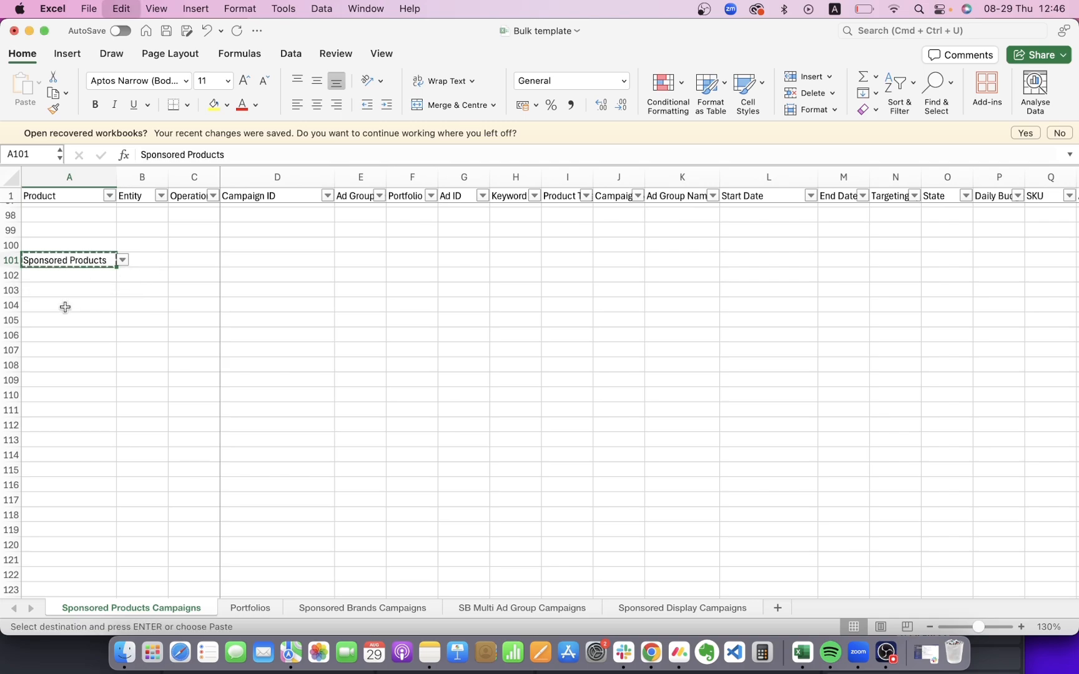
drag(74, 278, 72, 310)
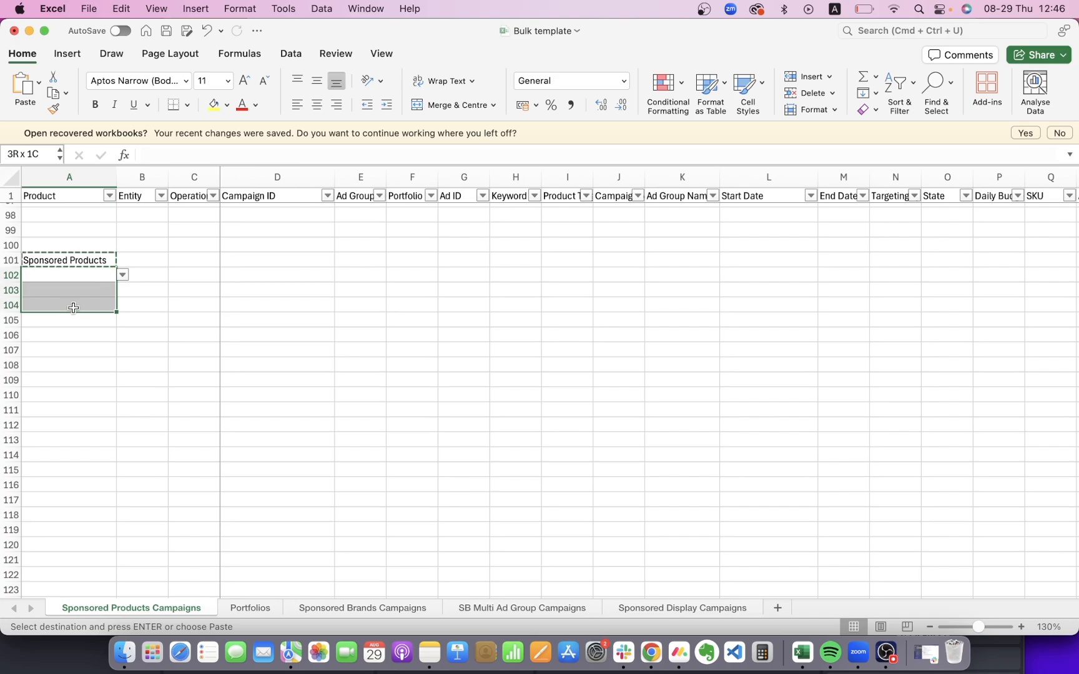
key(super+v)
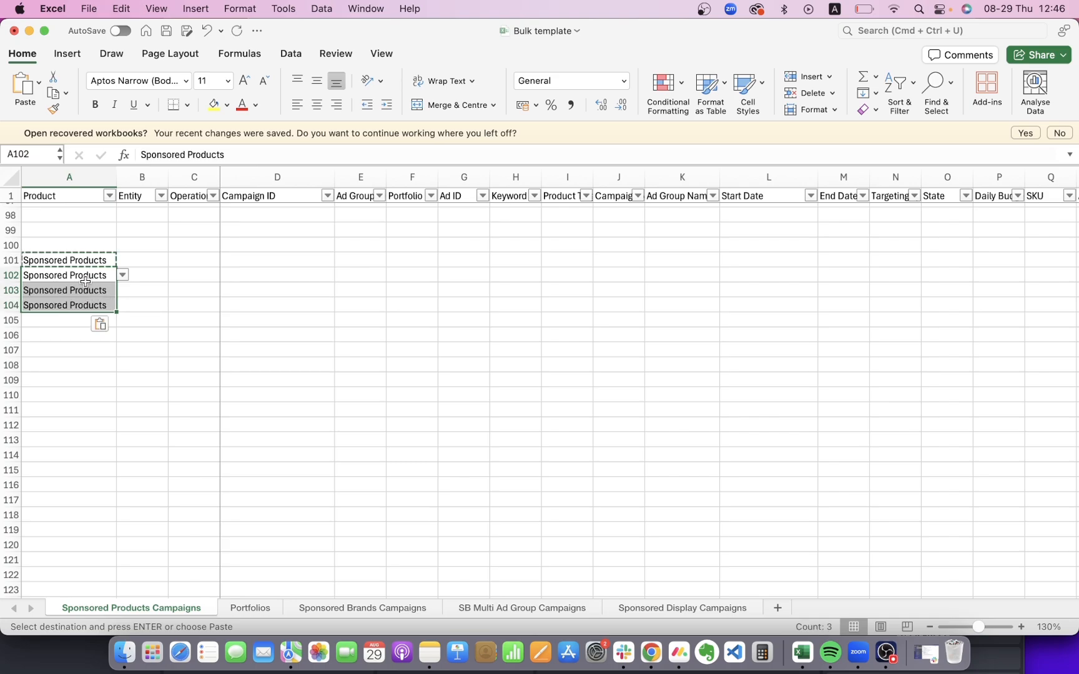
Set the Entity to Campaign in row 101 and to Ad Group in row 102.
click(131, 259)
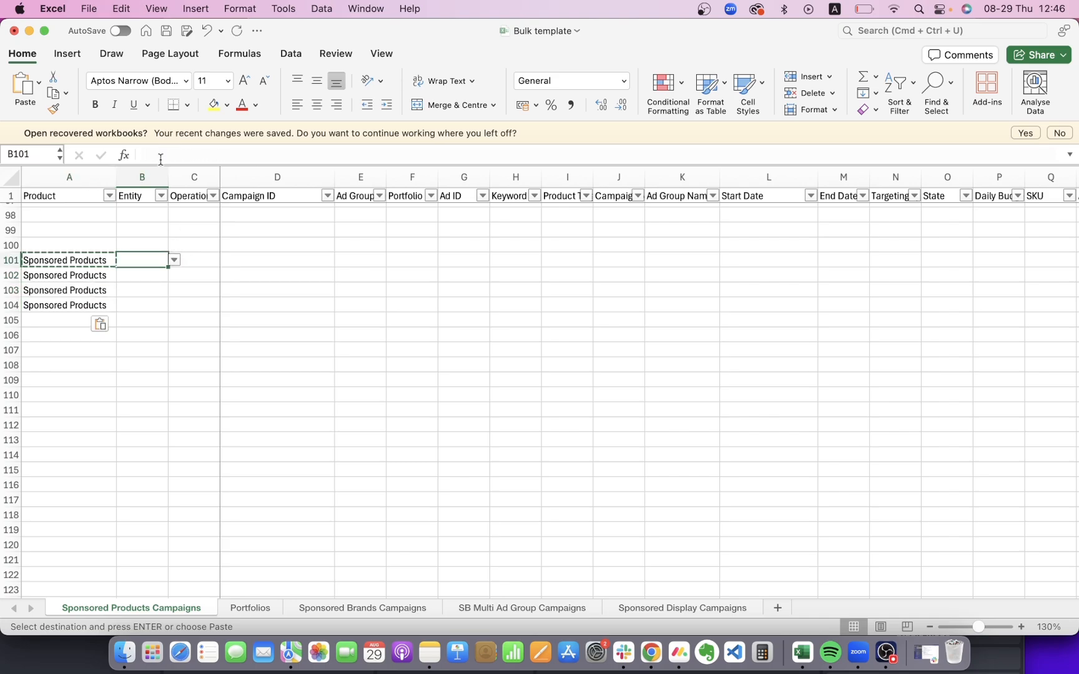
click(174, 260)
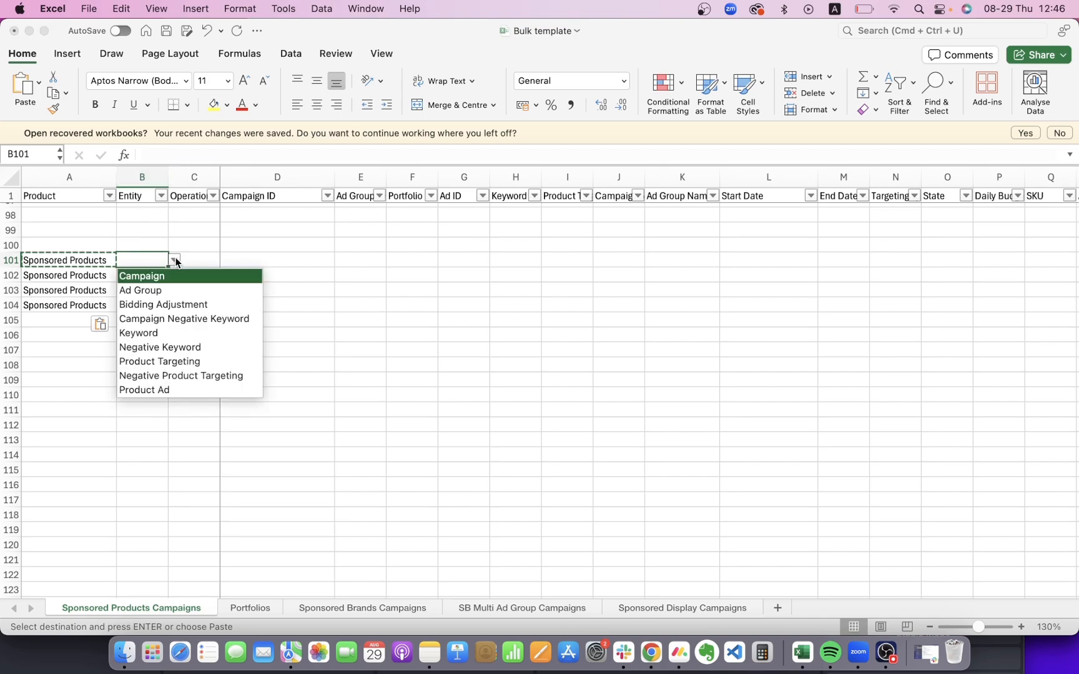
click(148, 276)
click(148, 276)
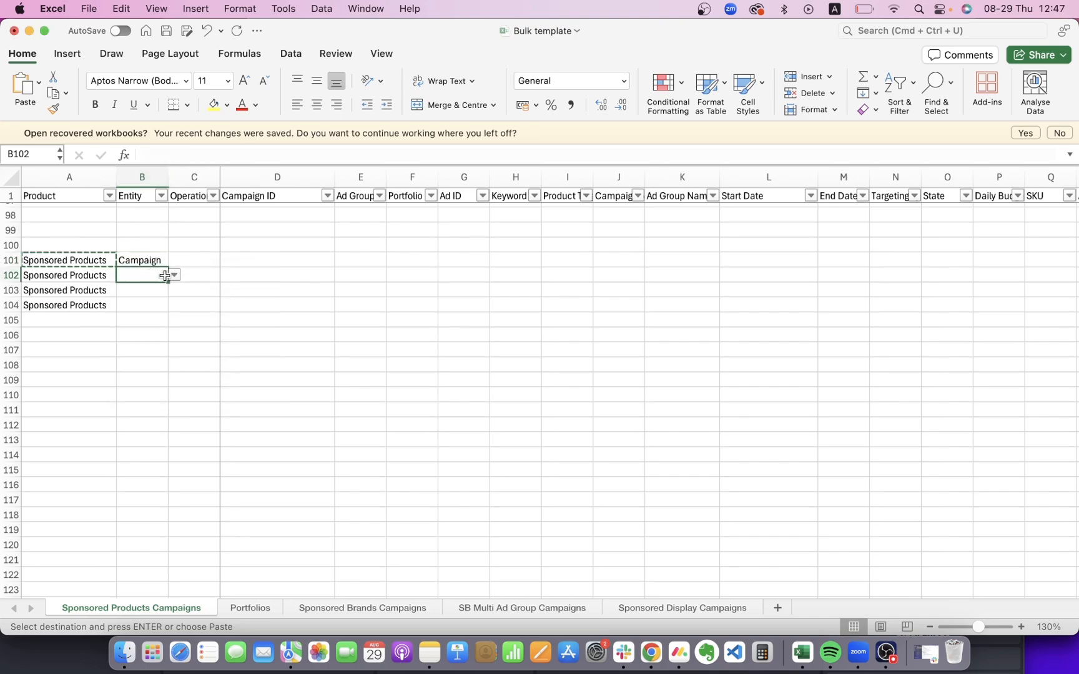
click(174, 275)
click(156, 304)
click(156, 305)
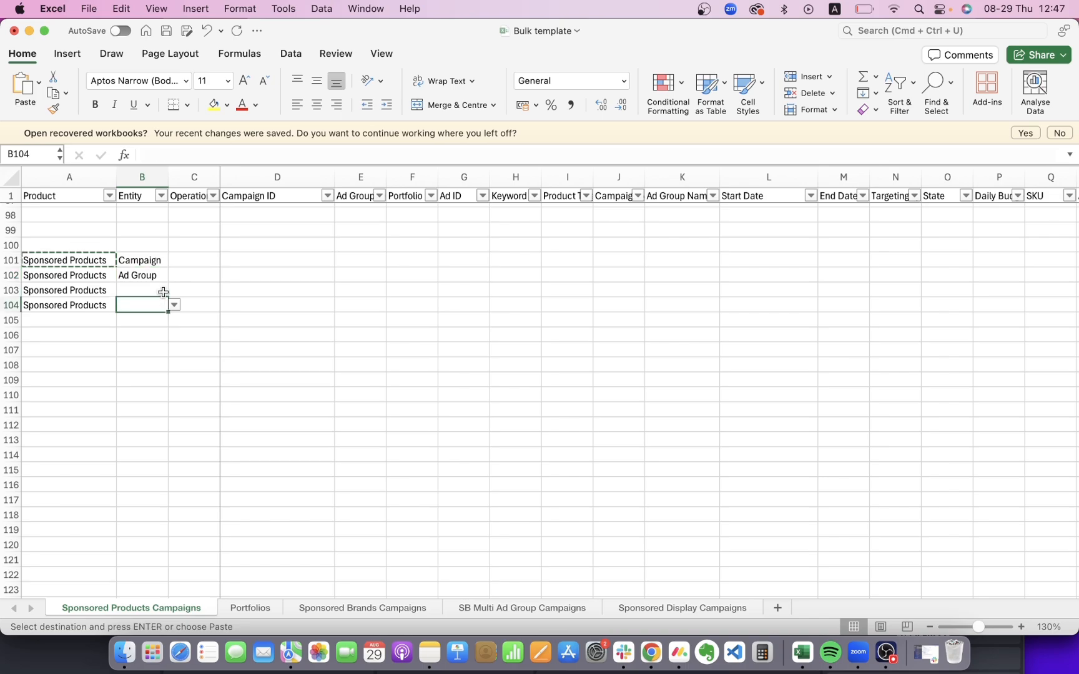
Set the Entity to Product Ad in row 103 and to Product Targeting in row 104.
click(159, 290)
click(174, 291)
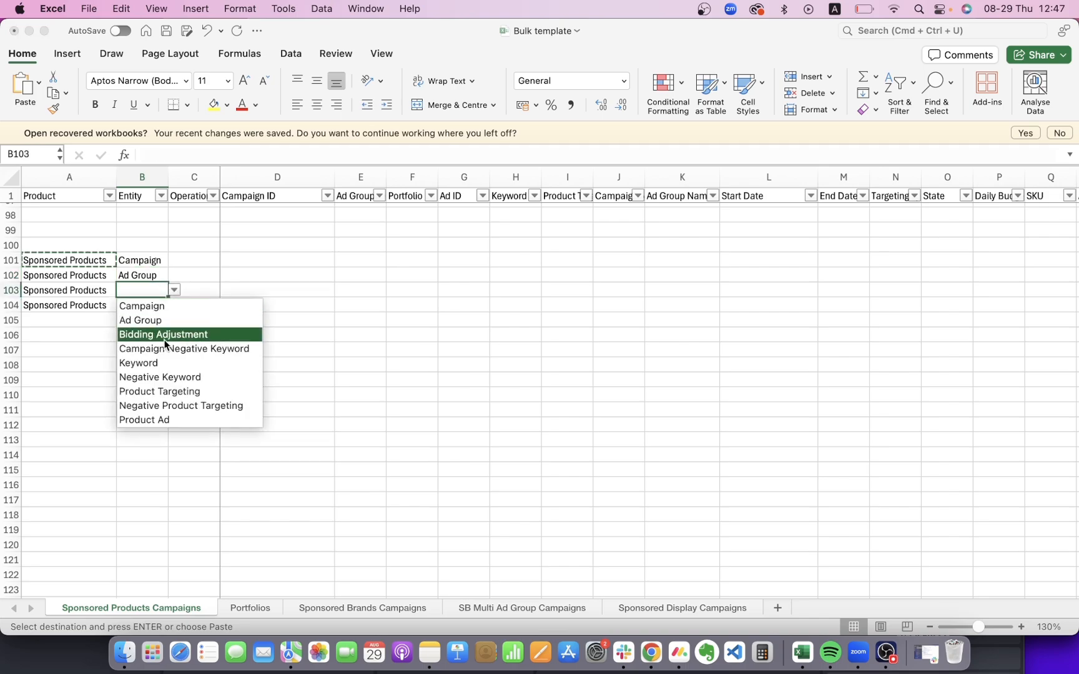
click(144, 420)
click(153, 303)
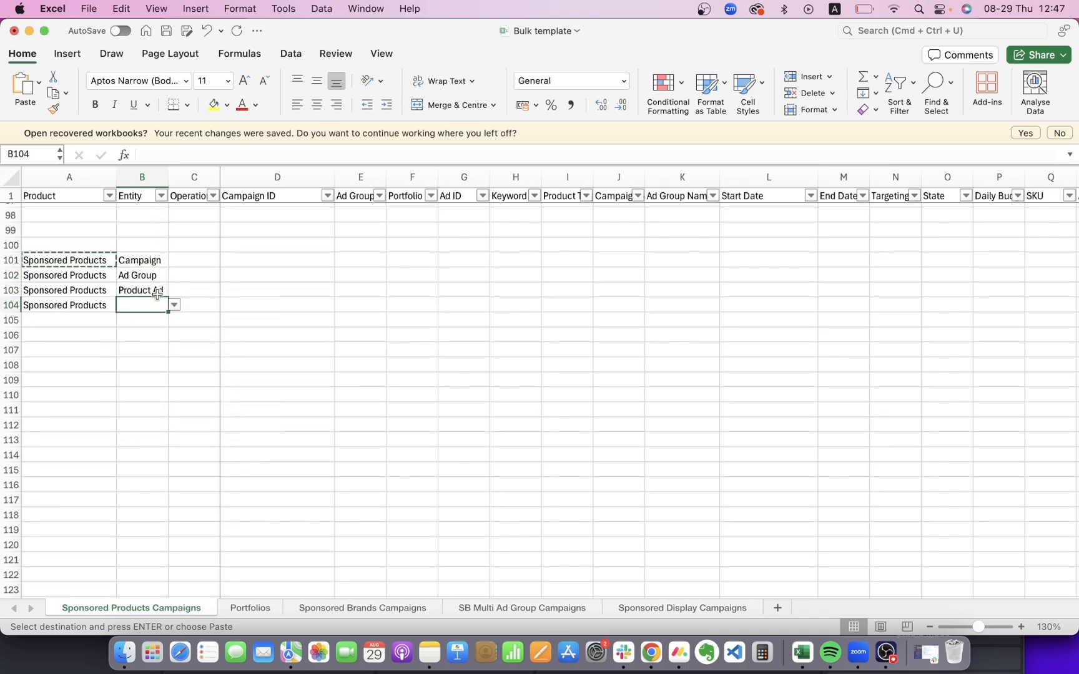
click(174, 304)
click(151, 407)
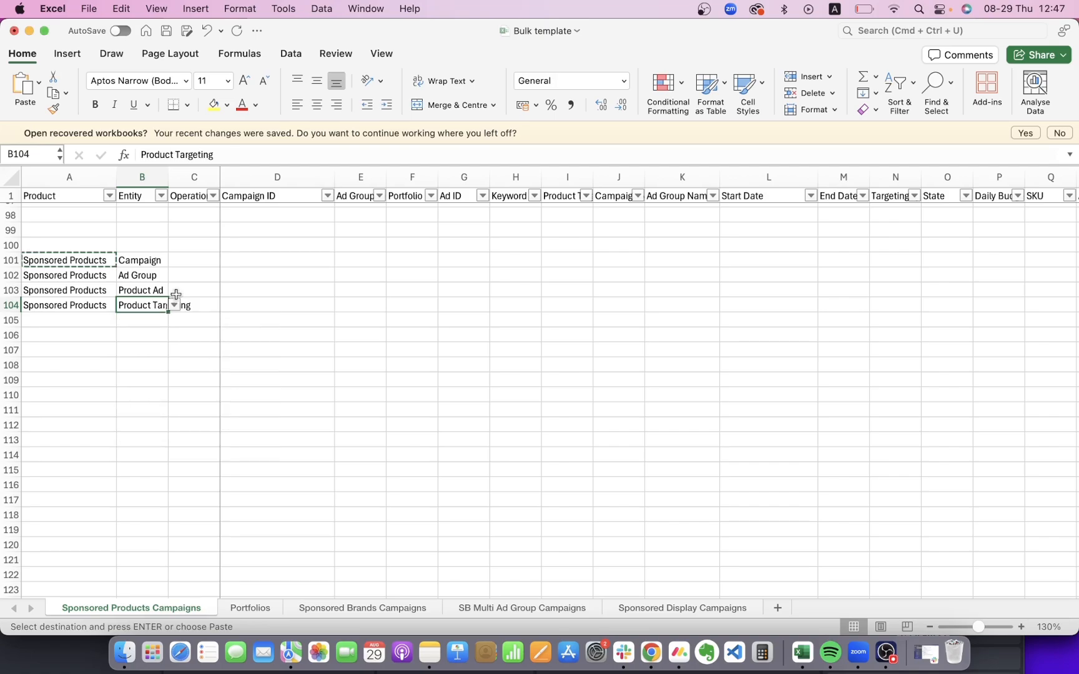
Enter Create as the Operation for the Campaign entity in row 101.
click(211, 278)
click(188, 254)
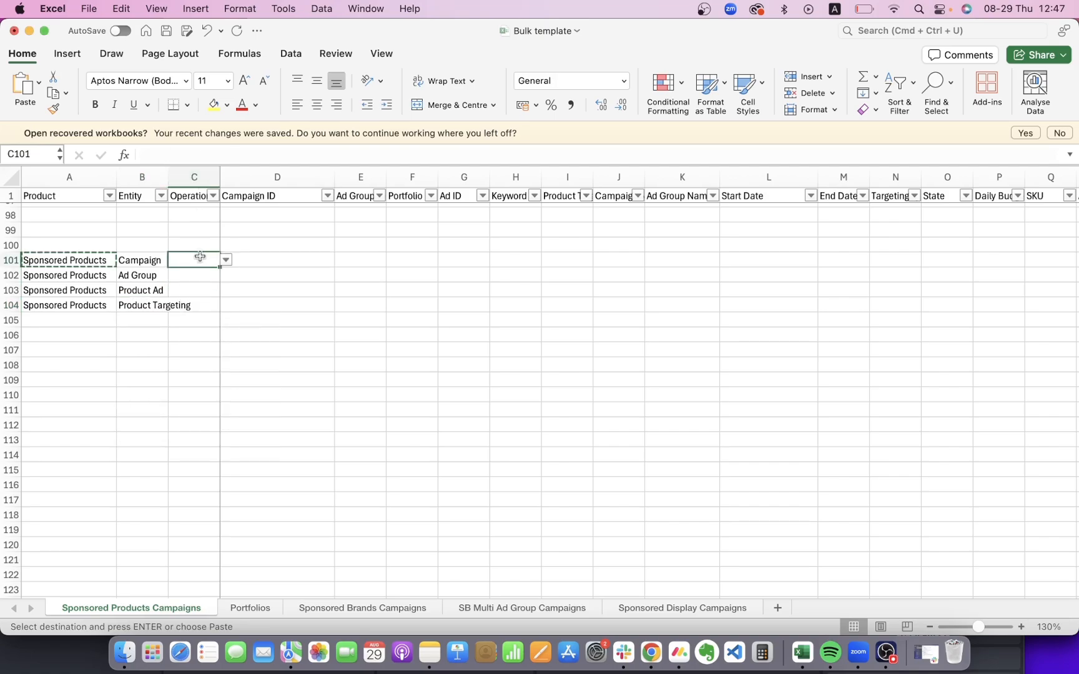
text(Create)
key(Return)
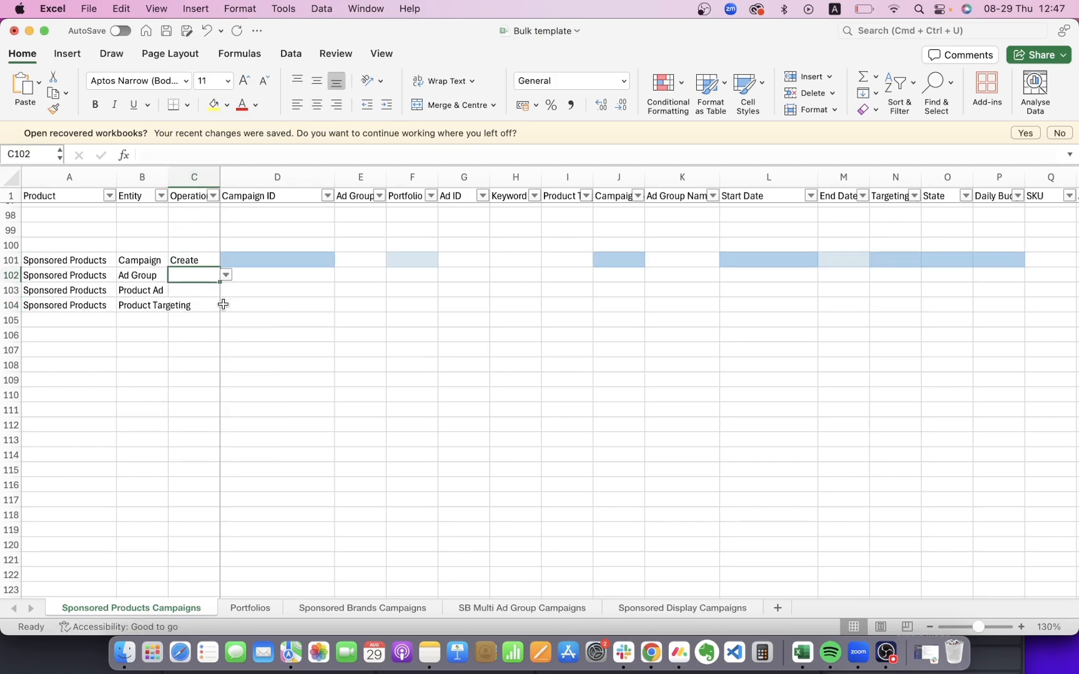
Copy the Create operation from C101 into cells C102 to C104.
click(198, 259)
key(super+c)
drag(193, 267, 188, 309)
key(super+z)
click(248, 260)
click(188, 272)
click(193, 260)
key(super+c)
key(super+v)
Enter SP - Shoes - Auto as the Campaign ID in cell D101.
click(288, 259)
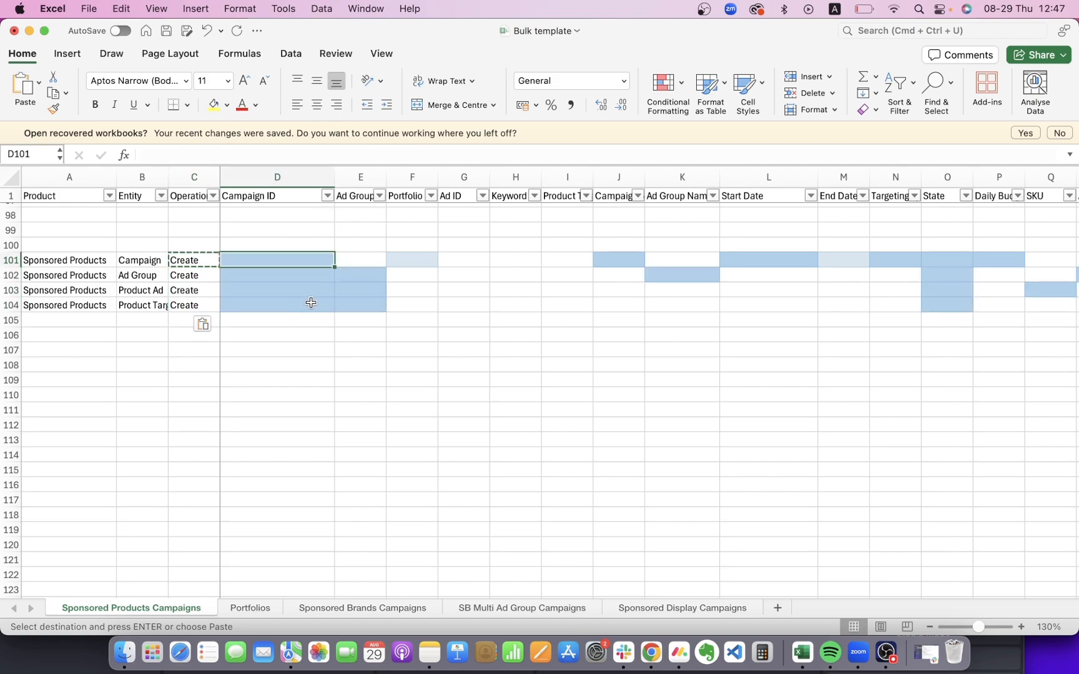
text(SP -)
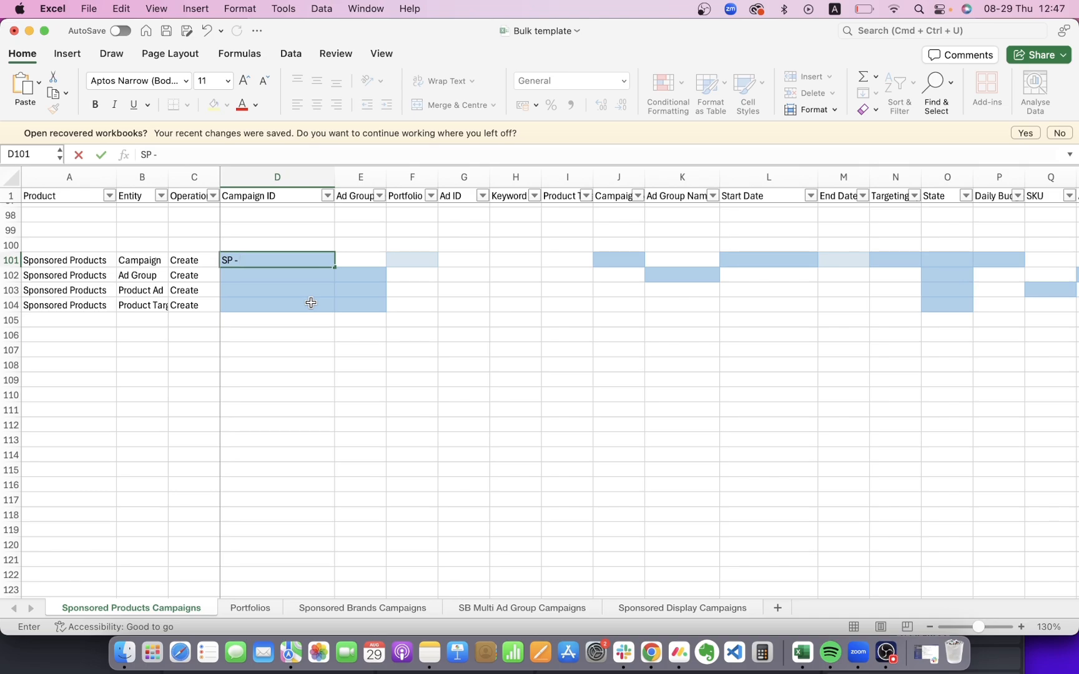
text(Shoes - Auto)
key(Return)
Copy the Campaign ID from D101 into cells D102 to D104.
click(306, 257)
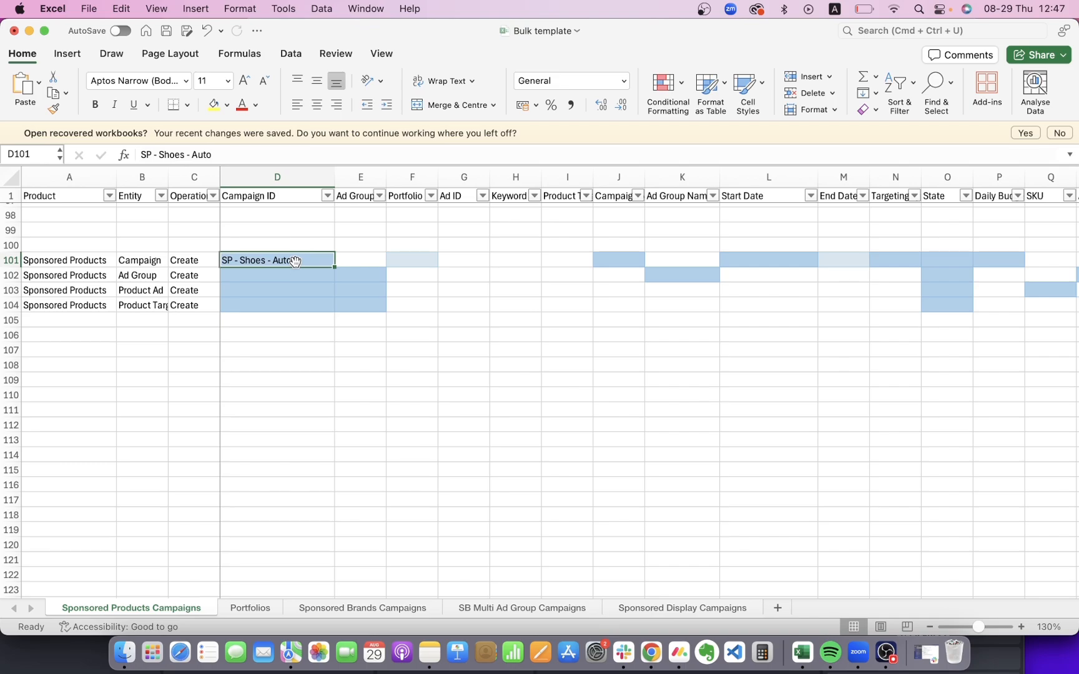
key(super+c)
click(277, 290)
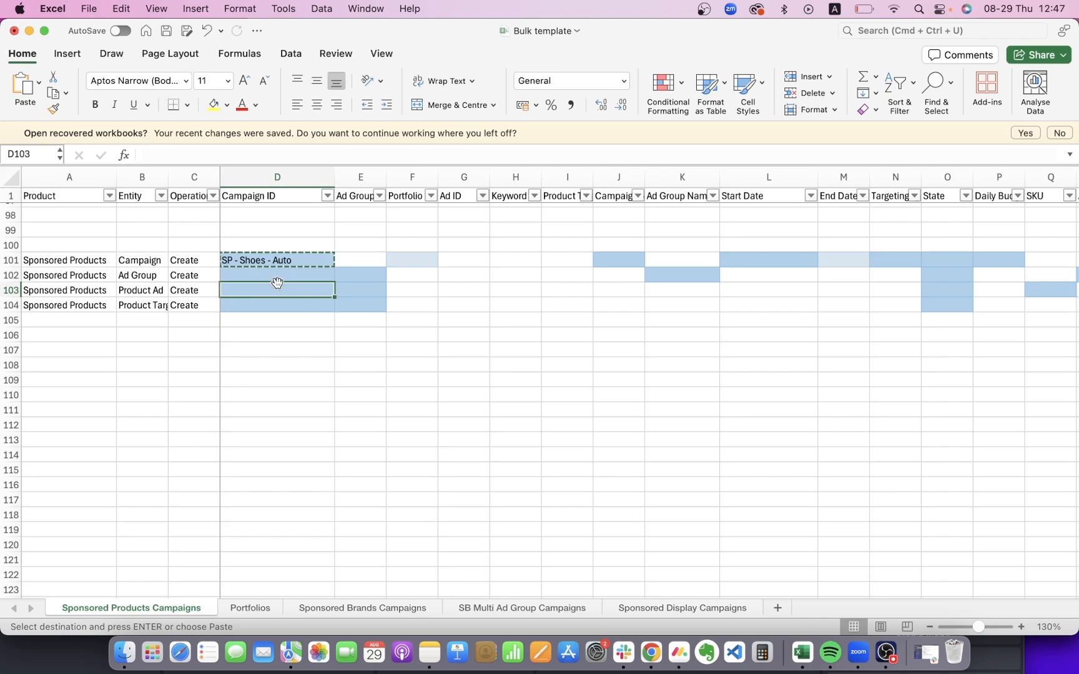
click(283, 277)
drag(282, 278, 275, 304)
key(super+v)
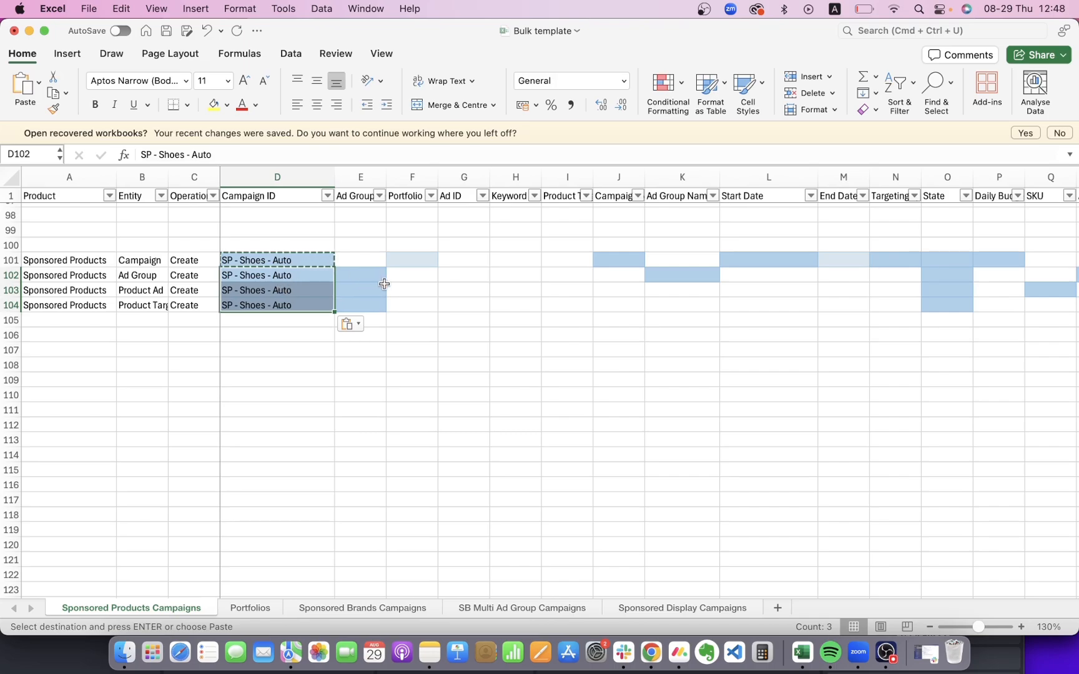
Widen the Ad Group ID column and copy SP - Shoes - Auto from D102 into cells E102 to E104.
click(363, 281)
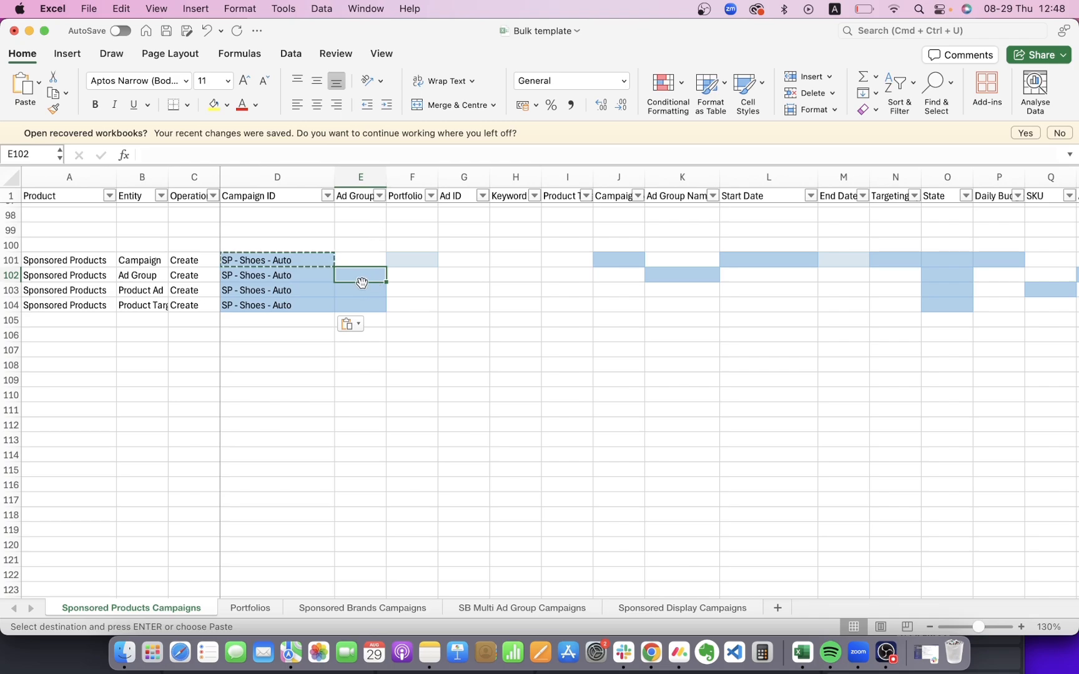
drag(385, 177, 423, 177)
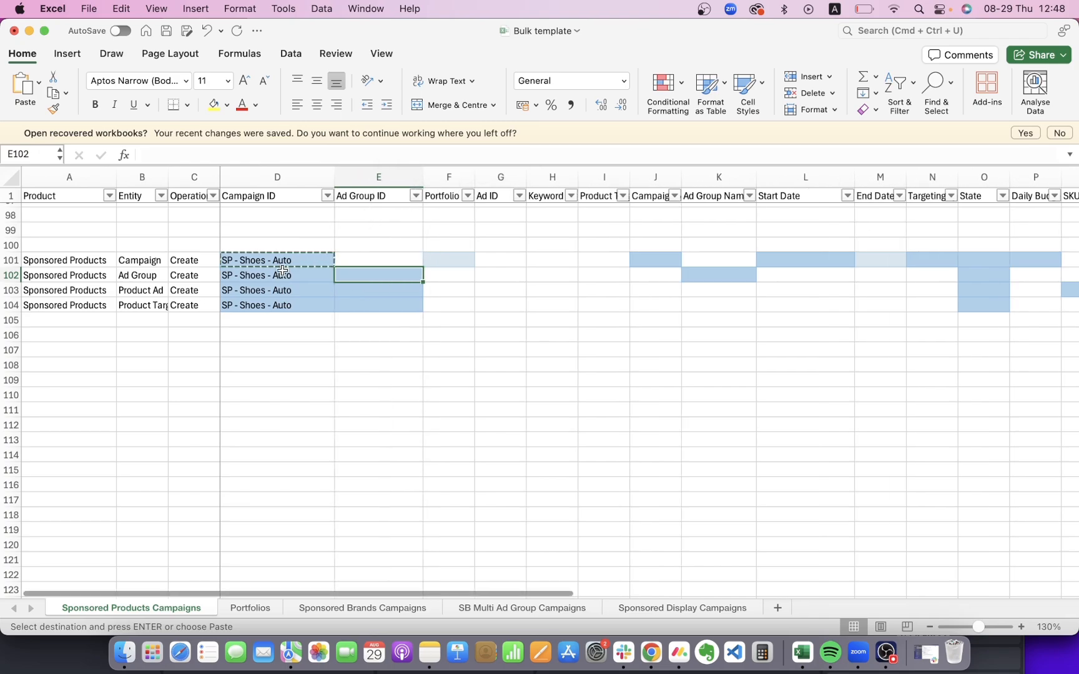
click(280, 274)
drag(393, 273, 374, 305)
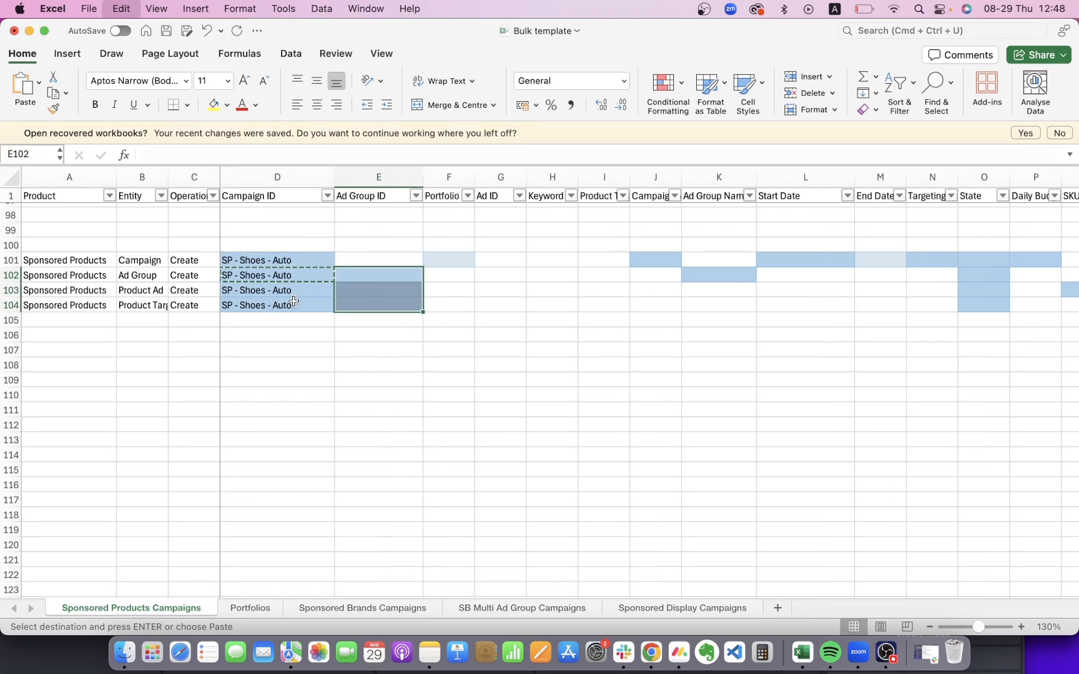
key(super+v)
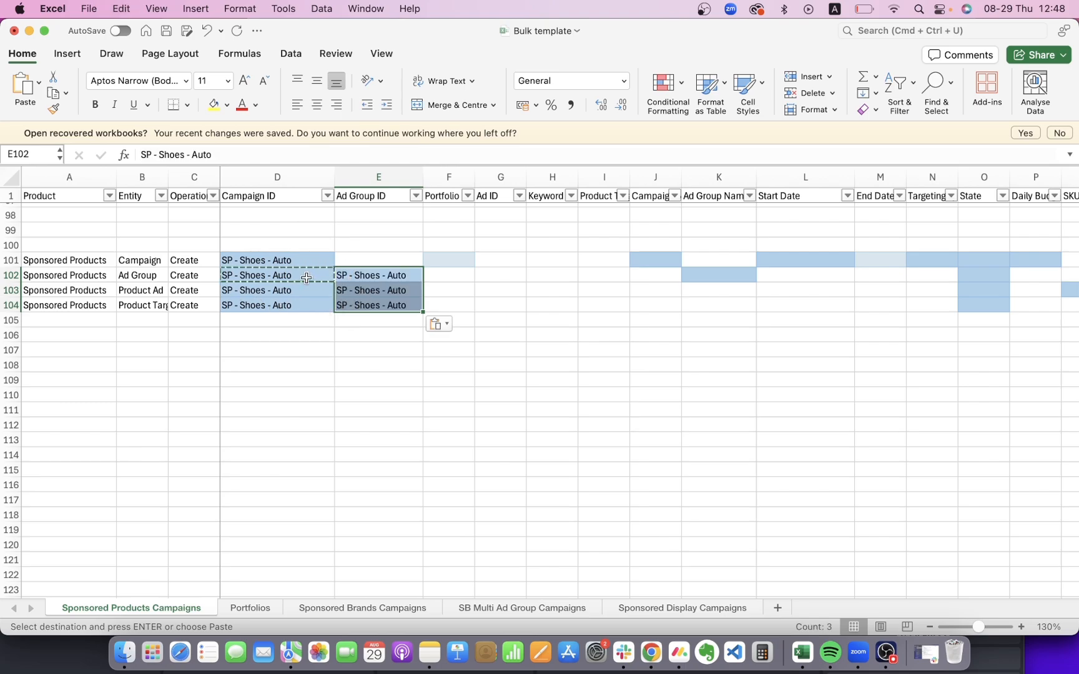
Widen the Portfolio ID column so that its full header is readable.
click(454, 259)
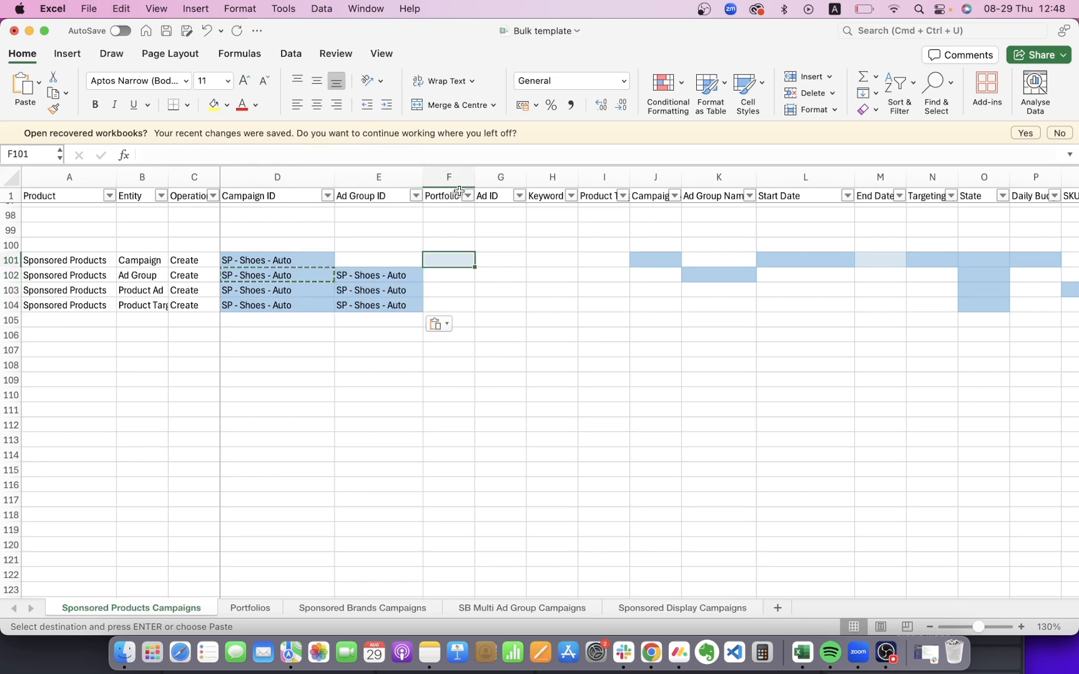
drag(474, 178, 521, 177)
scroll(523, 231, right, 3)
scroll(502, 312, up, 2)
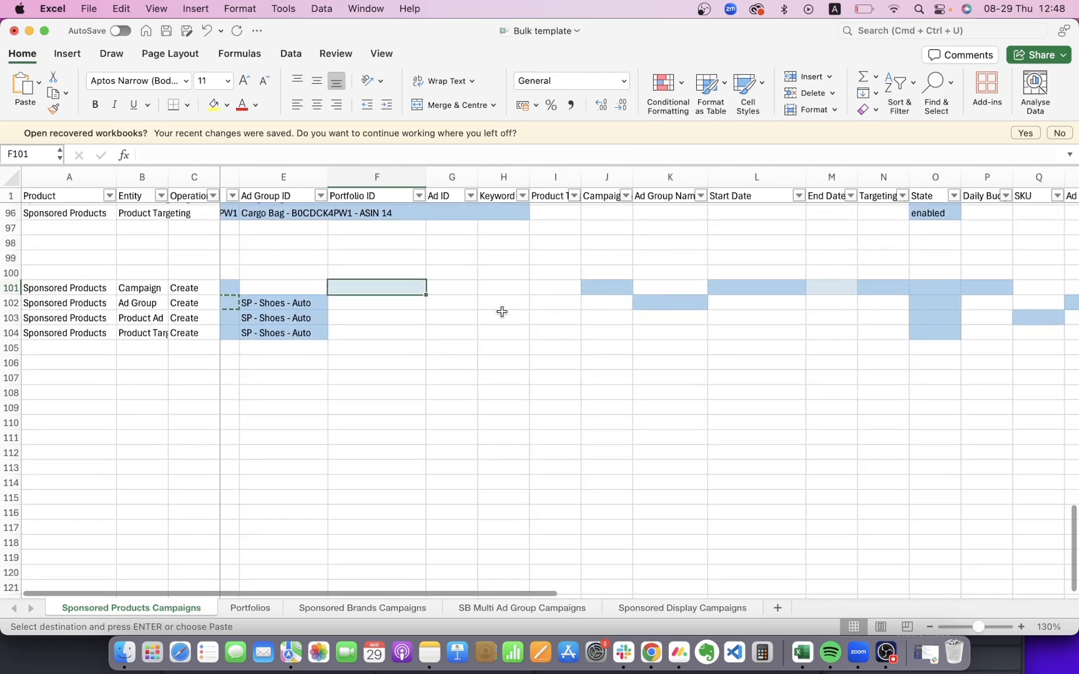
scroll(502, 312, down, 3)
scroll(502, 312, right, 1)
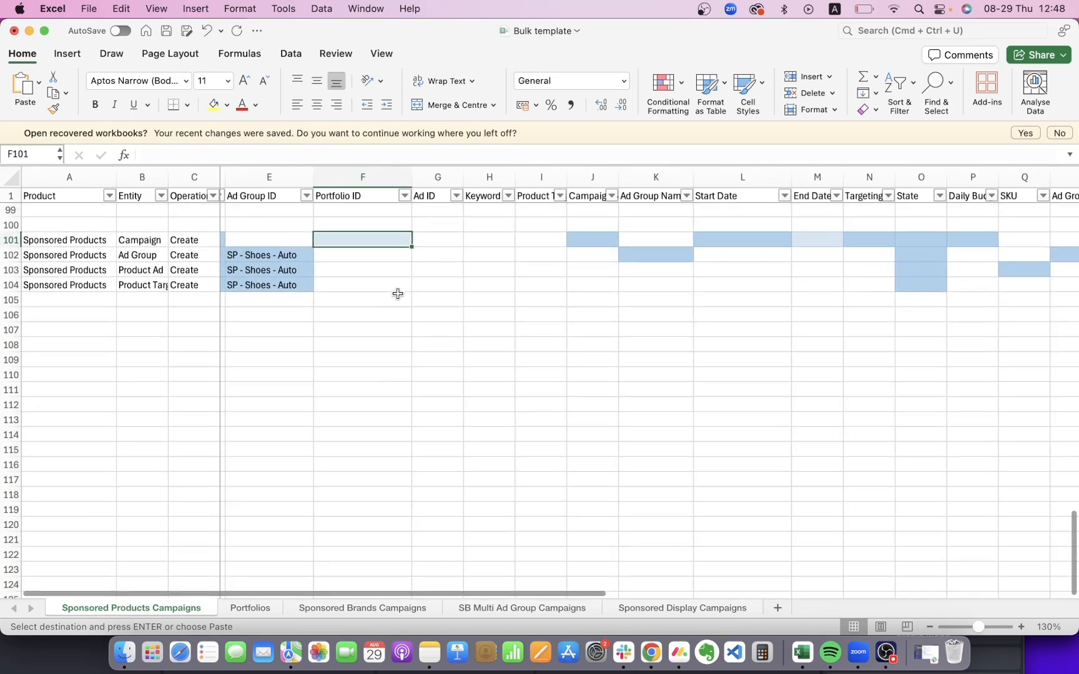
scroll(398, 294, left, 2)
right_click(412, 314)
click(503, 234)
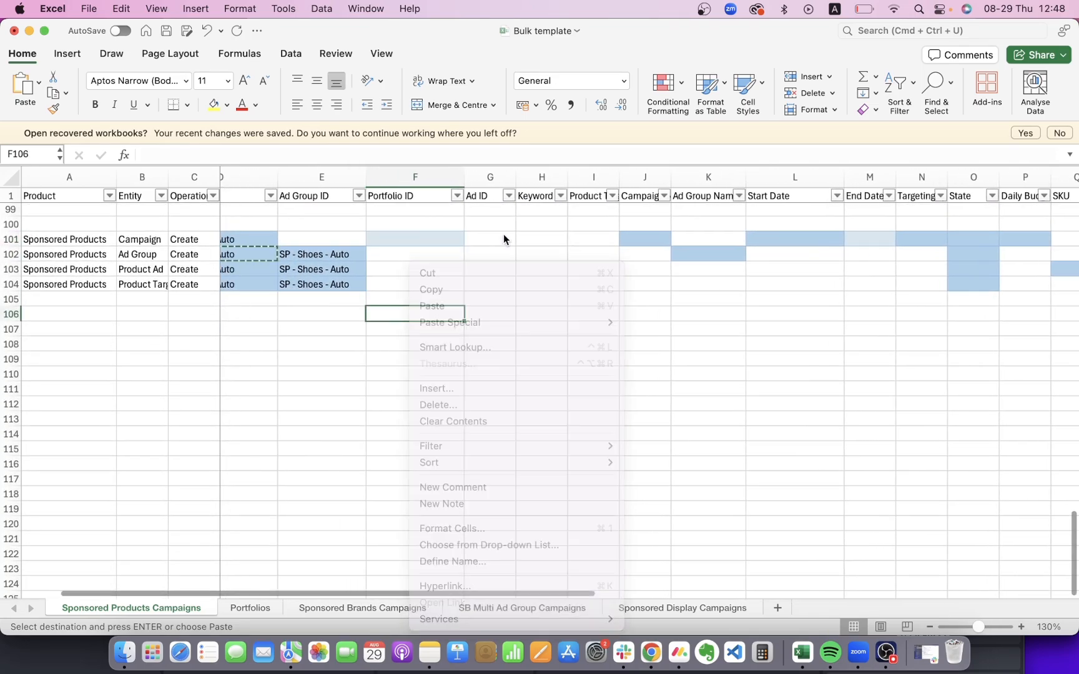
scroll(549, 244, up, 2)
scroll(562, 256, right, 3)
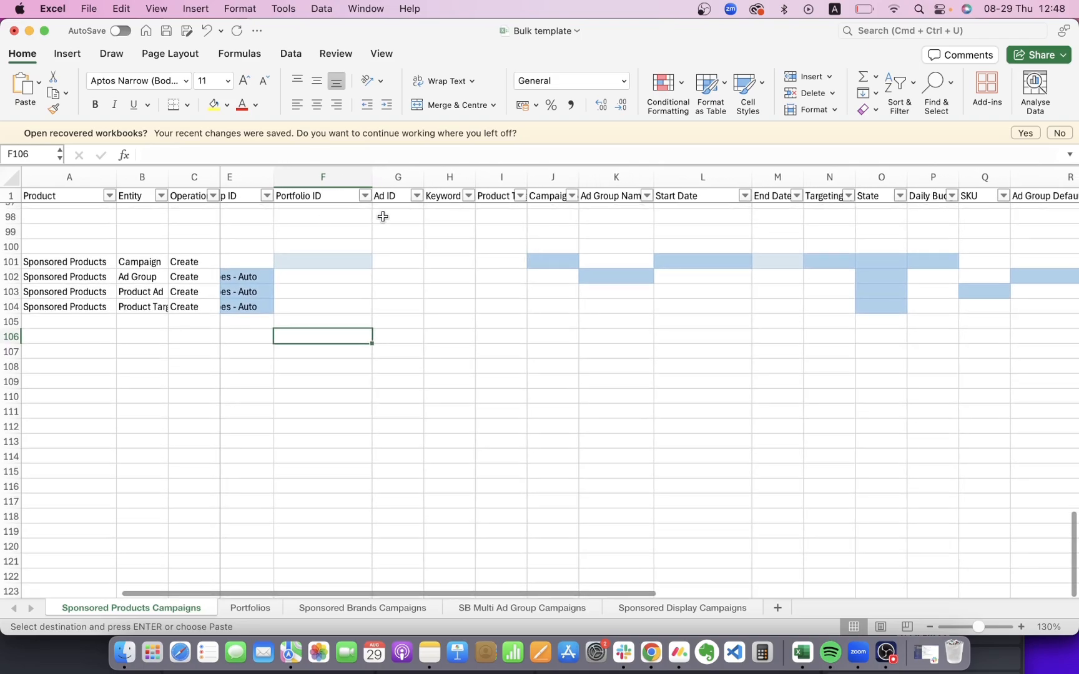
scroll(365, 246, down, 1)
scroll(365, 246, left, 1)
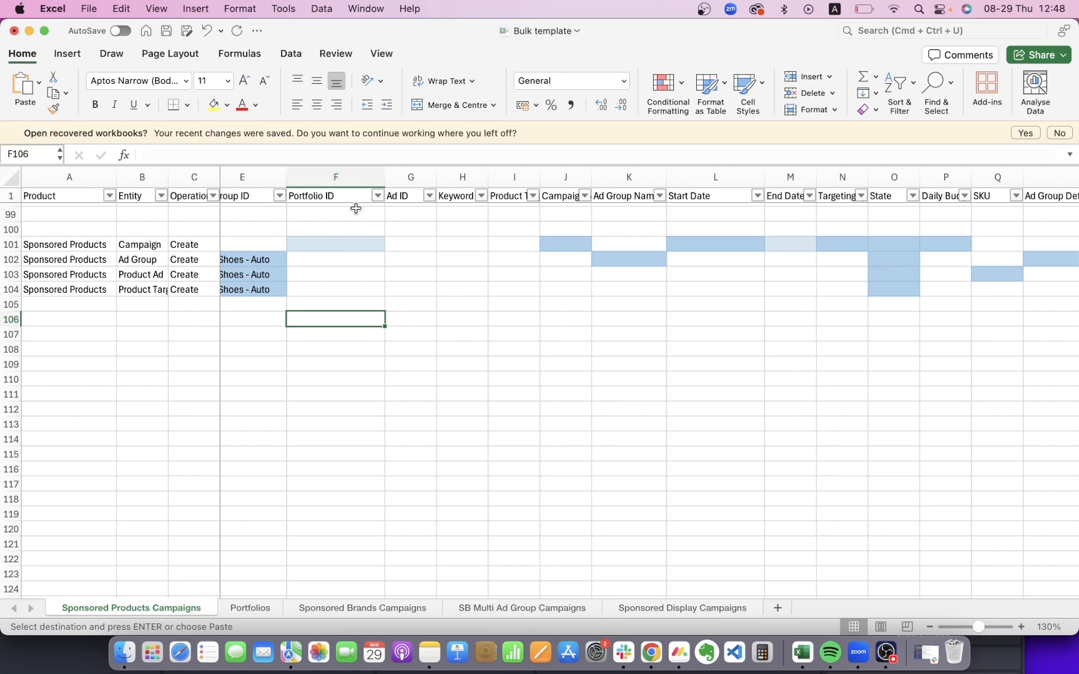
scroll(410, 240, right, 2)
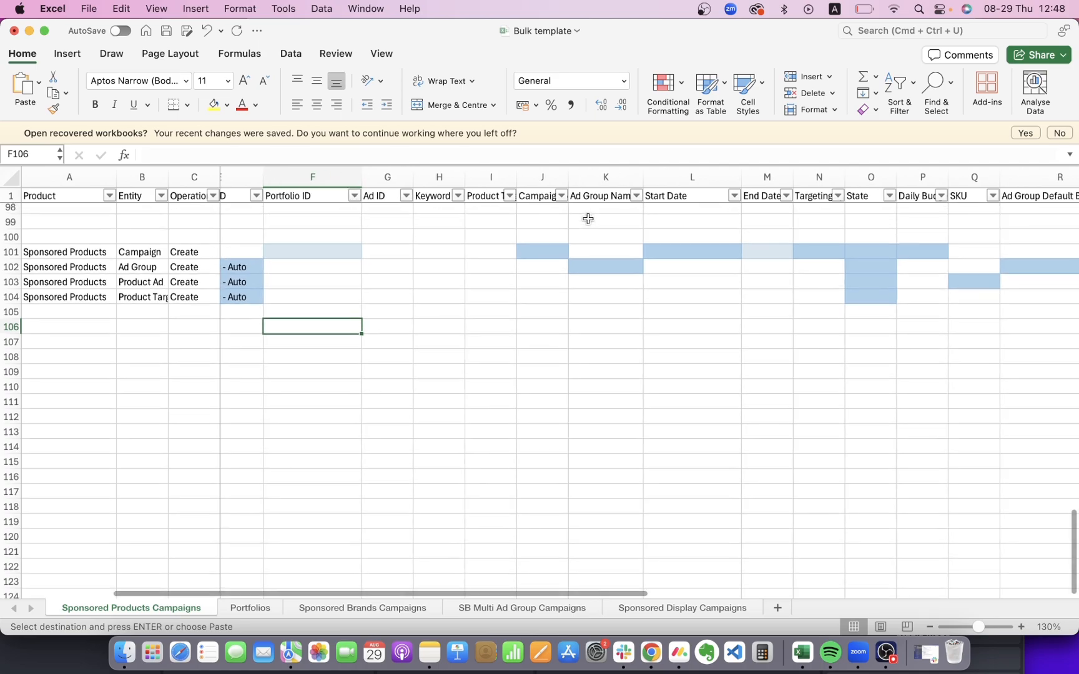
Widen the Campaign Name column slightly and copy the Campaign ID from D101 into Campaign Name J101 and Ad Group Name K102.
click(540, 244)
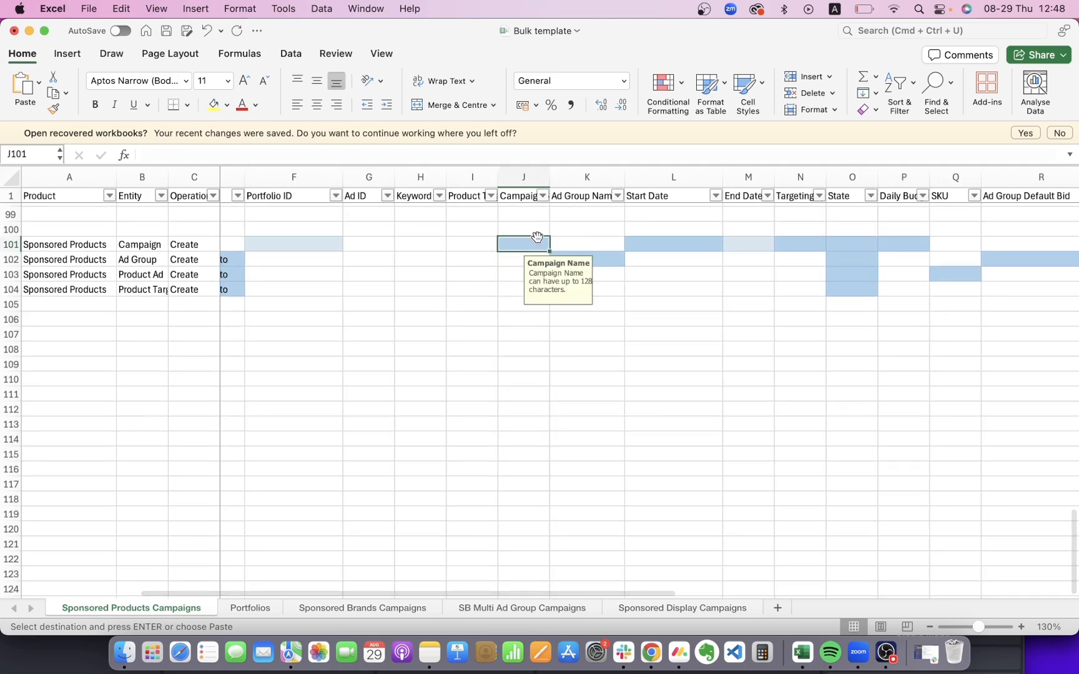
drag(550, 177, 565, 176)
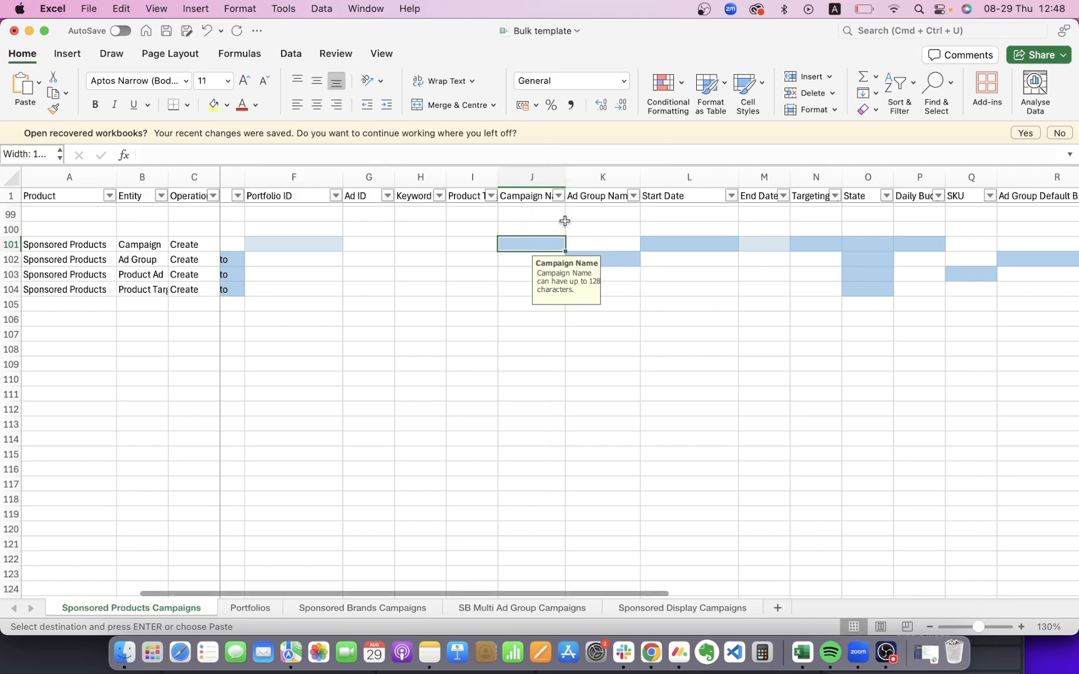
scroll(269, 255, left, 3)
click(268, 252)
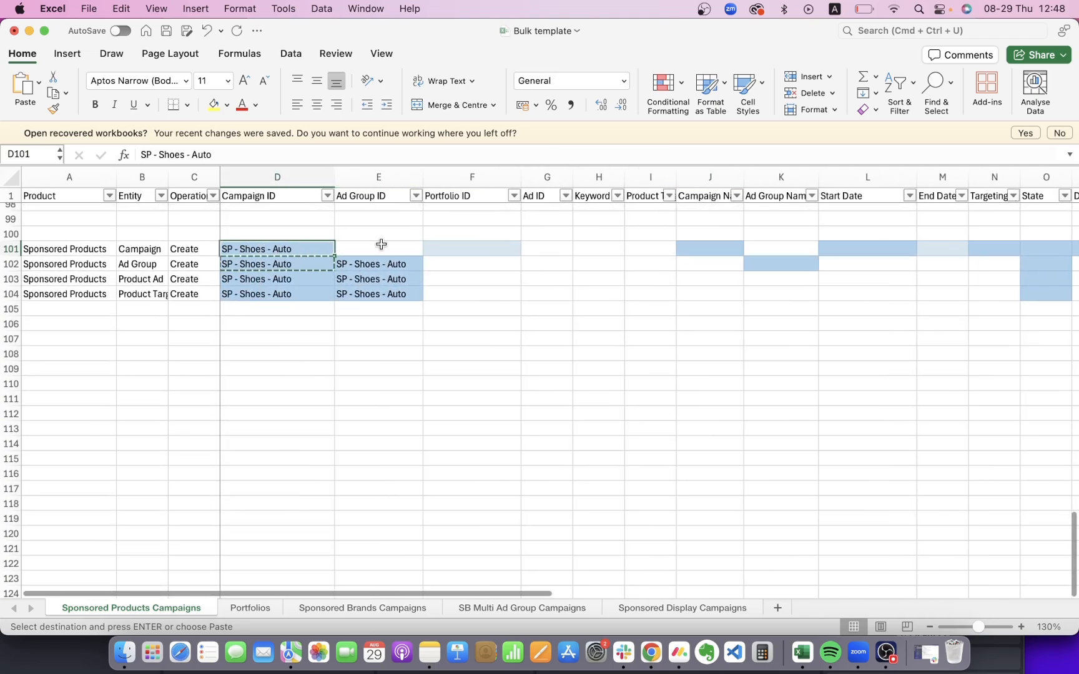
scroll(380, 252, left, 1)
key(cmd+c)
scroll(685, 247, up, 1)
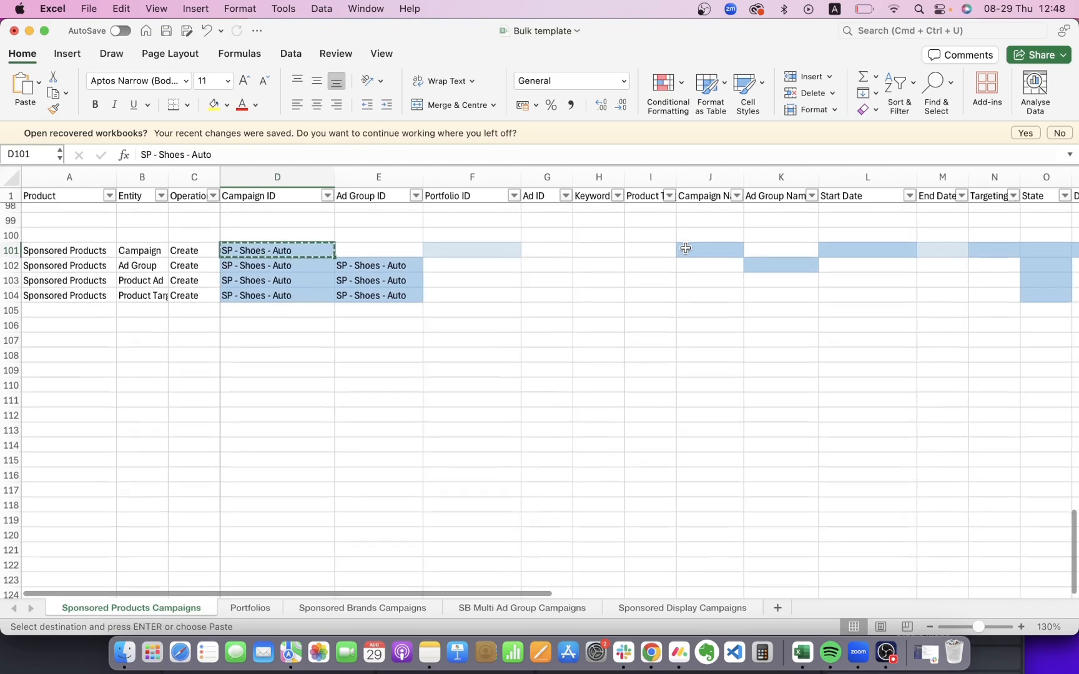
scroll(450, 280, right, 3)
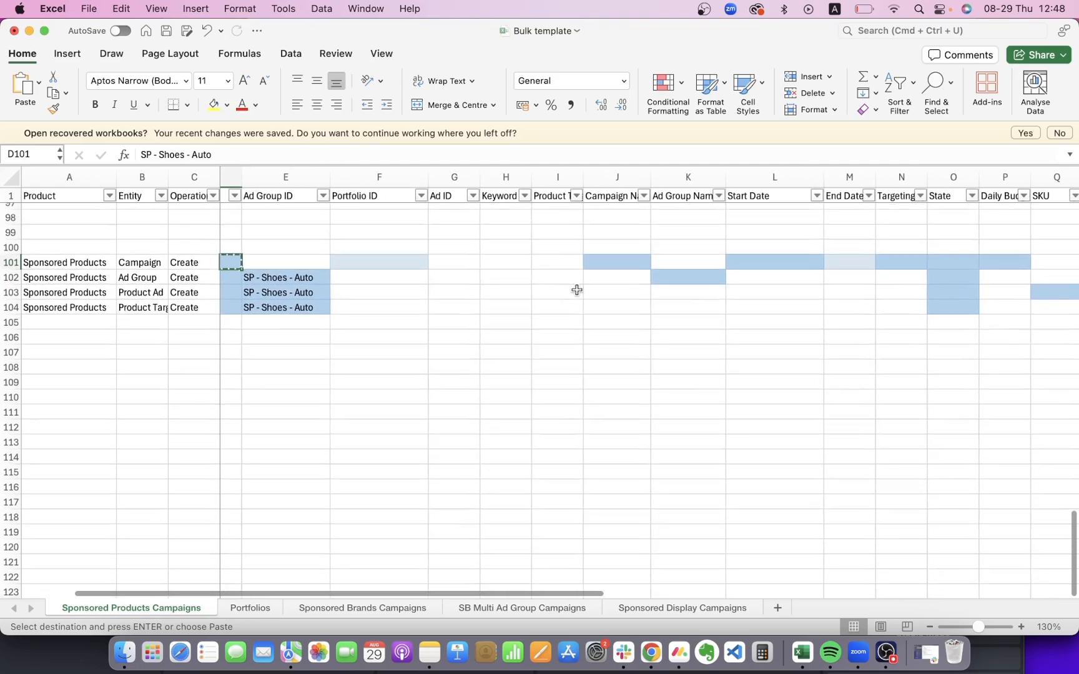
scroll(562, 284, right, 2)
click(508, 267)
key(cmd+v)
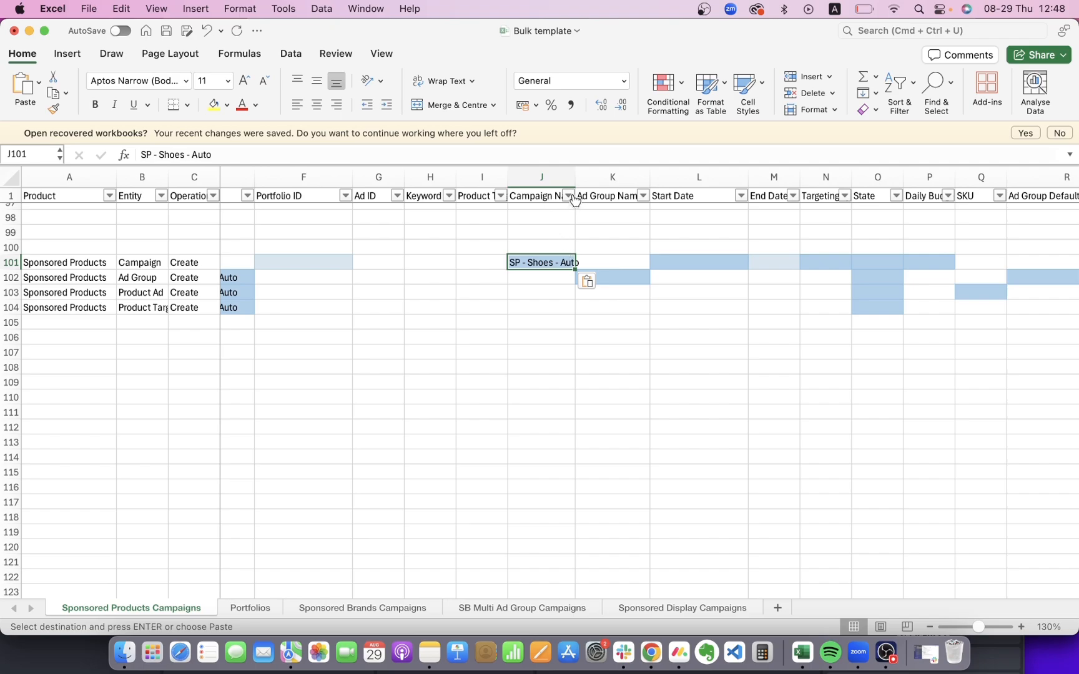
click(612, 276)
key(cmd+v)
Enter 20240829 as the campaign's Start Date in cell L101.
click(700, 261)
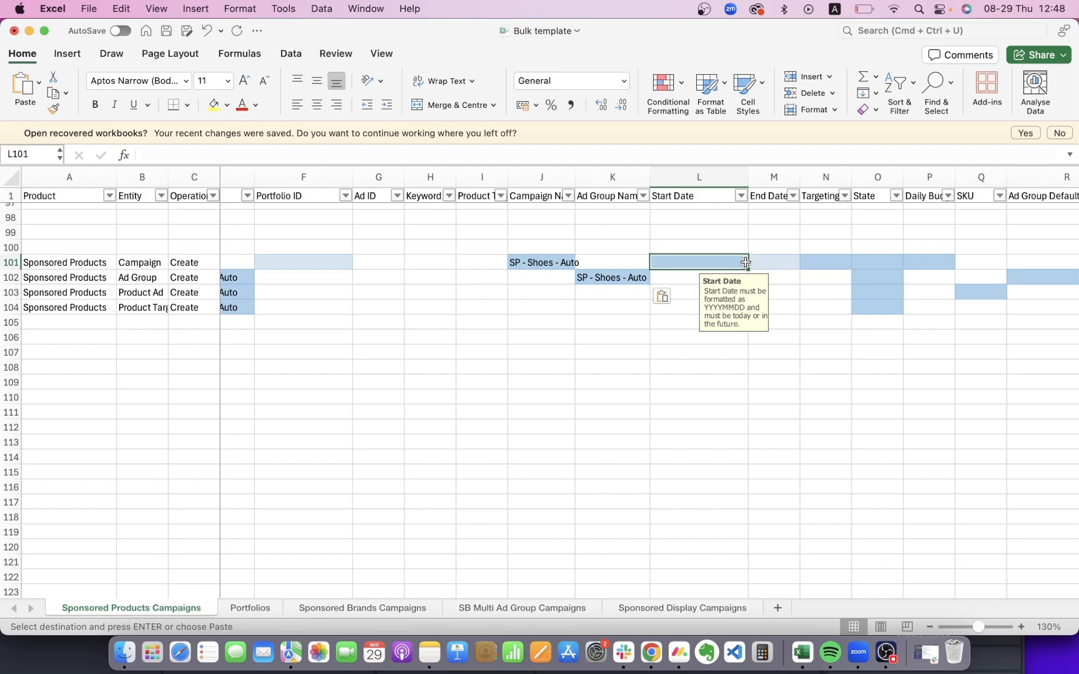
text(20240829)
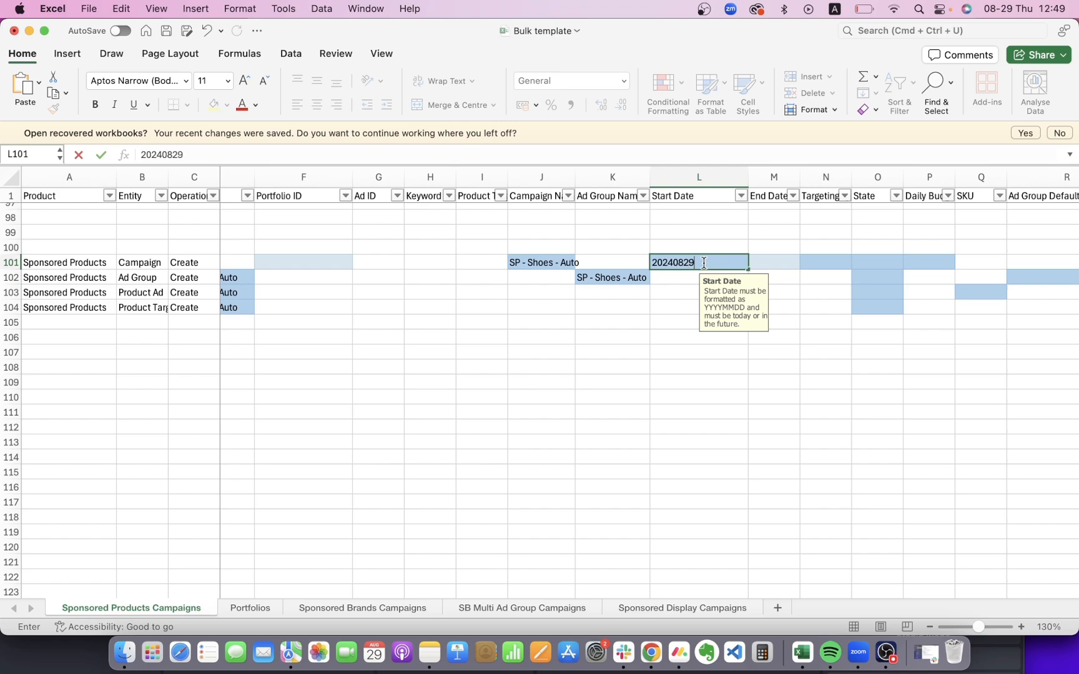
key(Return)
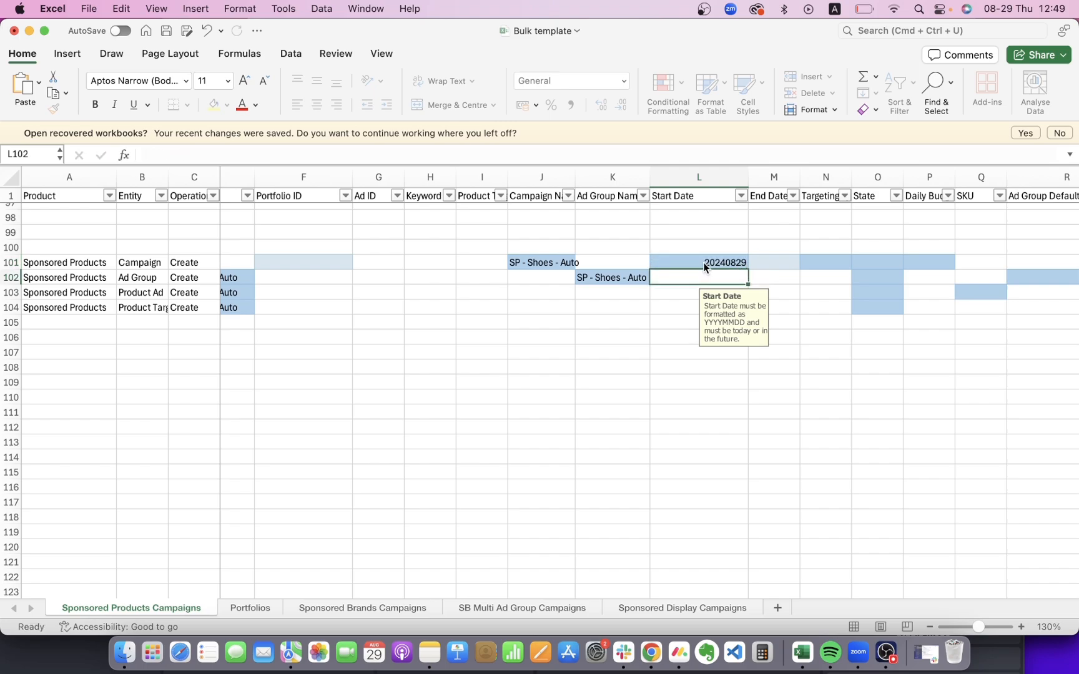
click(723, 261)
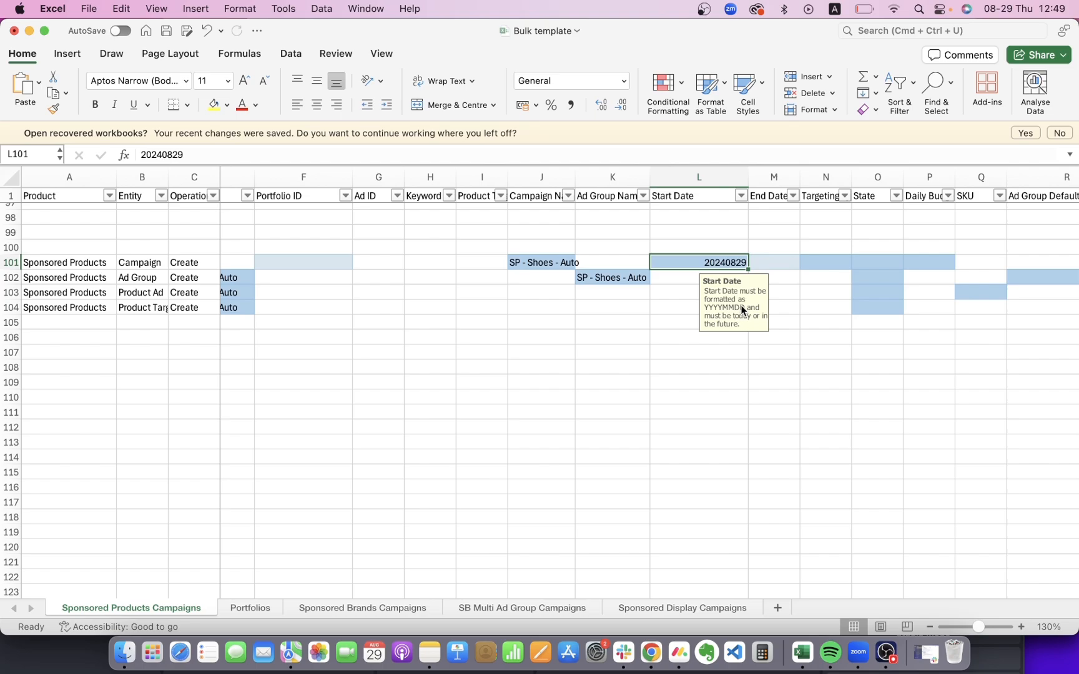
Leave the End Date blank and set the campaign's Targeting Type in N101 to AUTO.
click(766, 261)
scroll(817, 235, right, 1)
scroll(817, 234, down, 1)
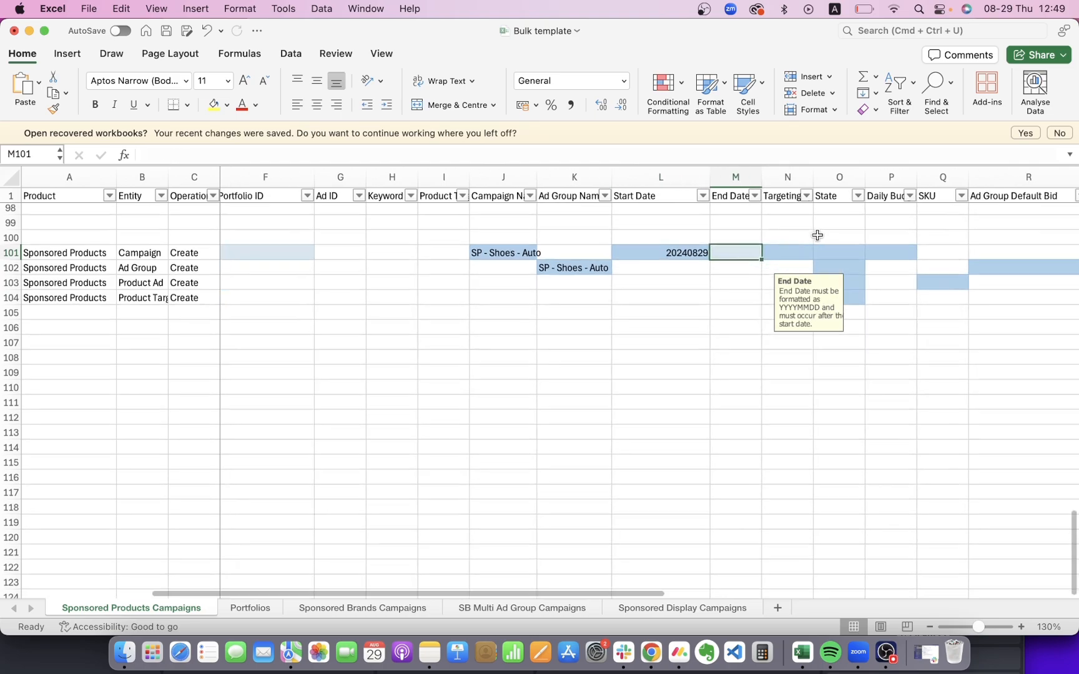
scroll(817, 235, right, 1)
click(744, 253)
scroll(765, 255, up, 1)
click(765, 255)
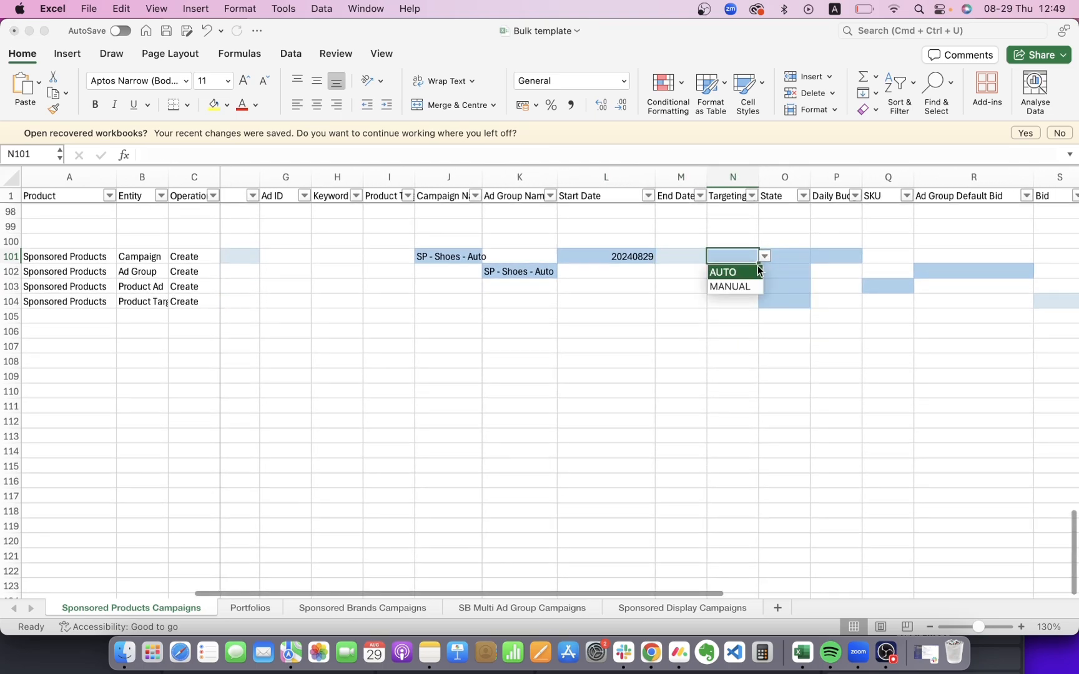
click(730, 287)
click(765, 256)
click(724, 272)
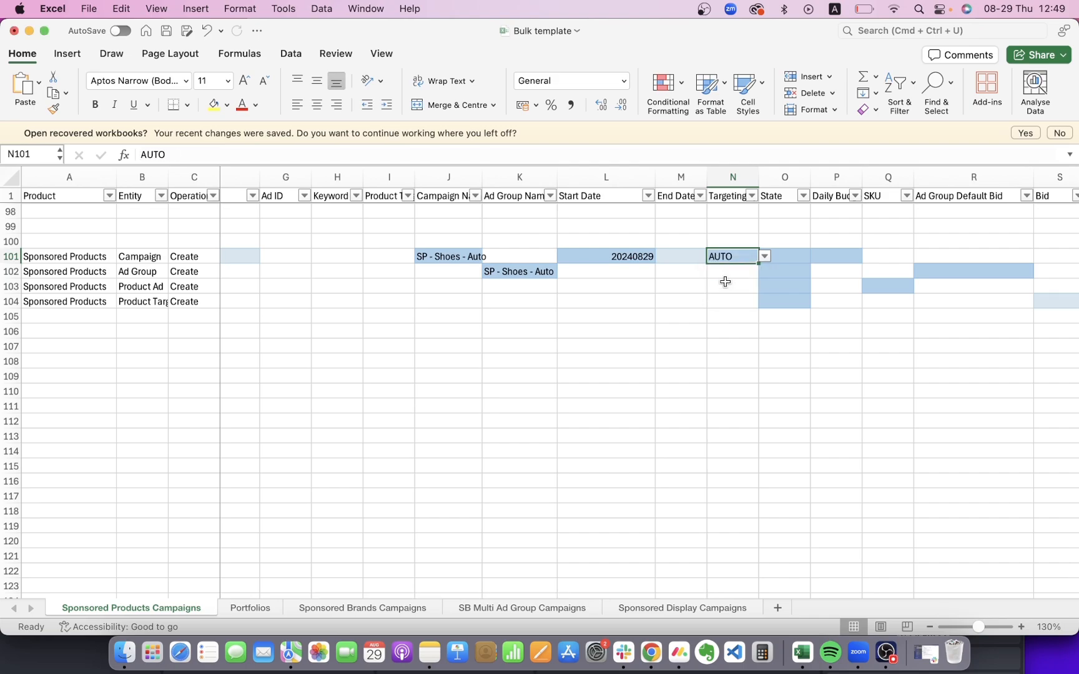
click(724, 286)
click(735, 256)
click(764, 256)
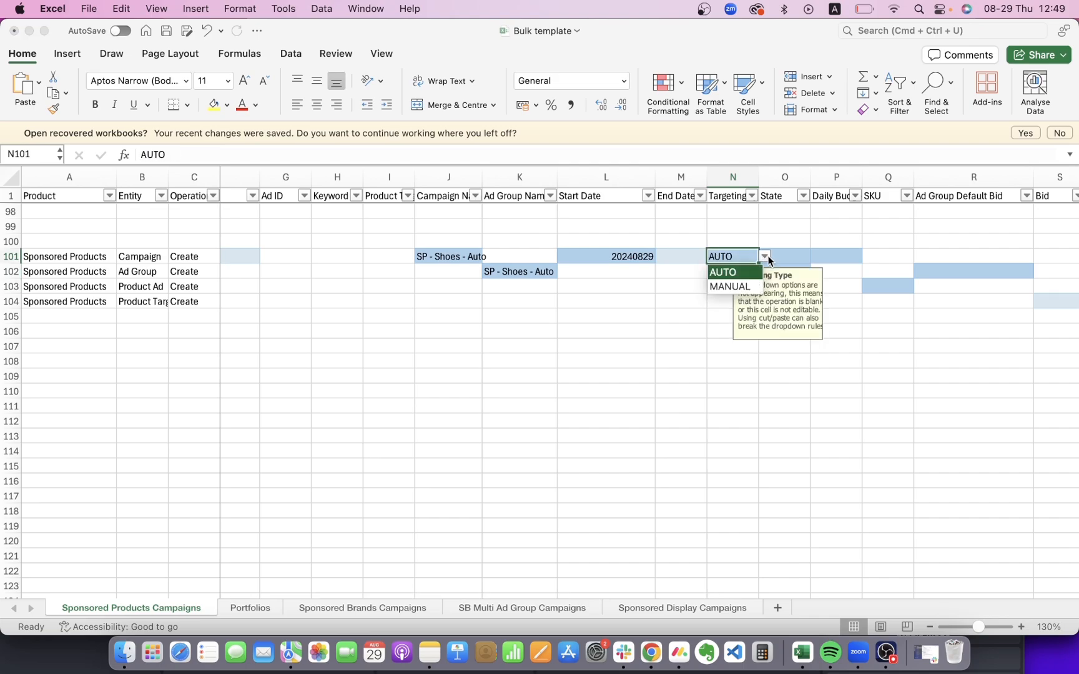
click(732, 272)
click(723, 286)
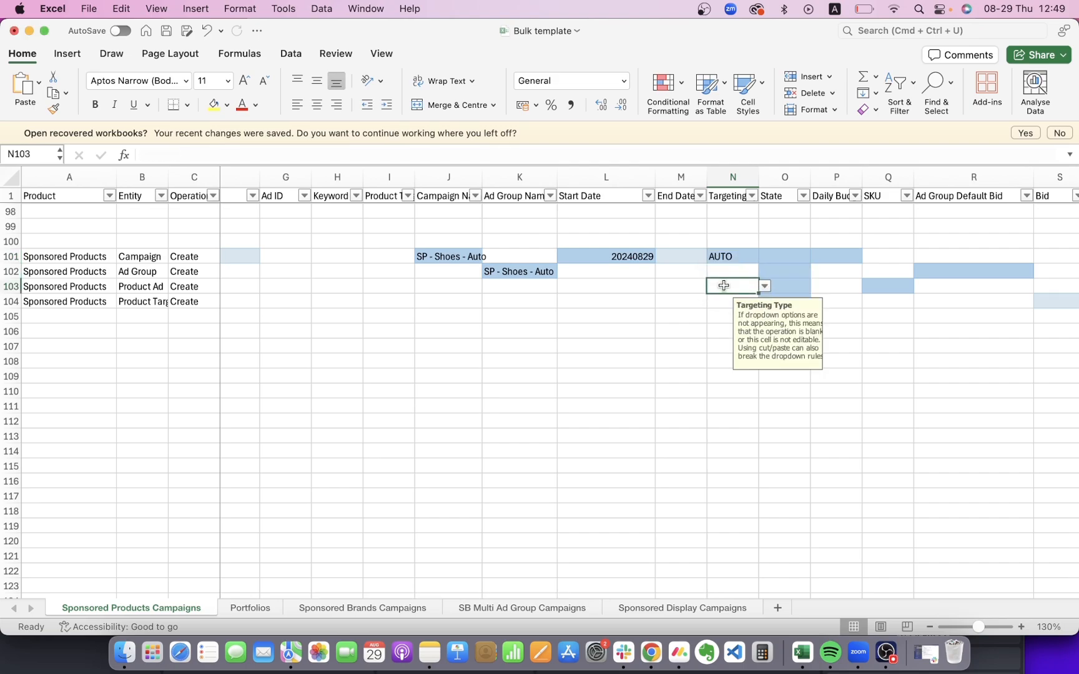
Set the campaign's State in O101 to enabled and copy it into cells O102 to O104.
click(805, 253)
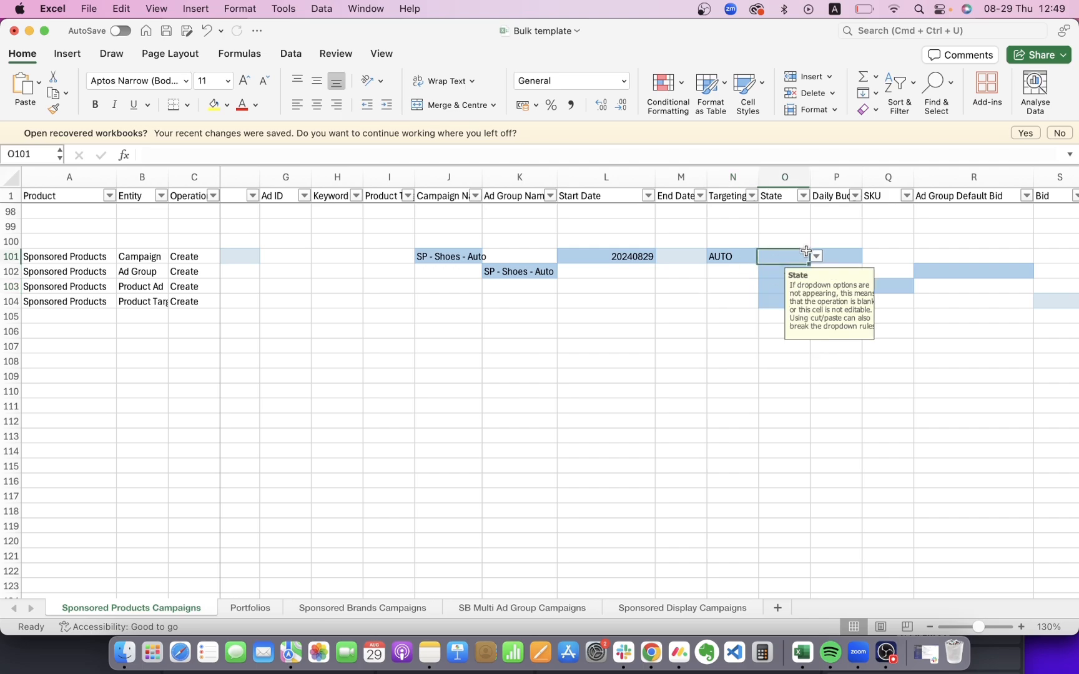
scroll(744, 267, right, 2)
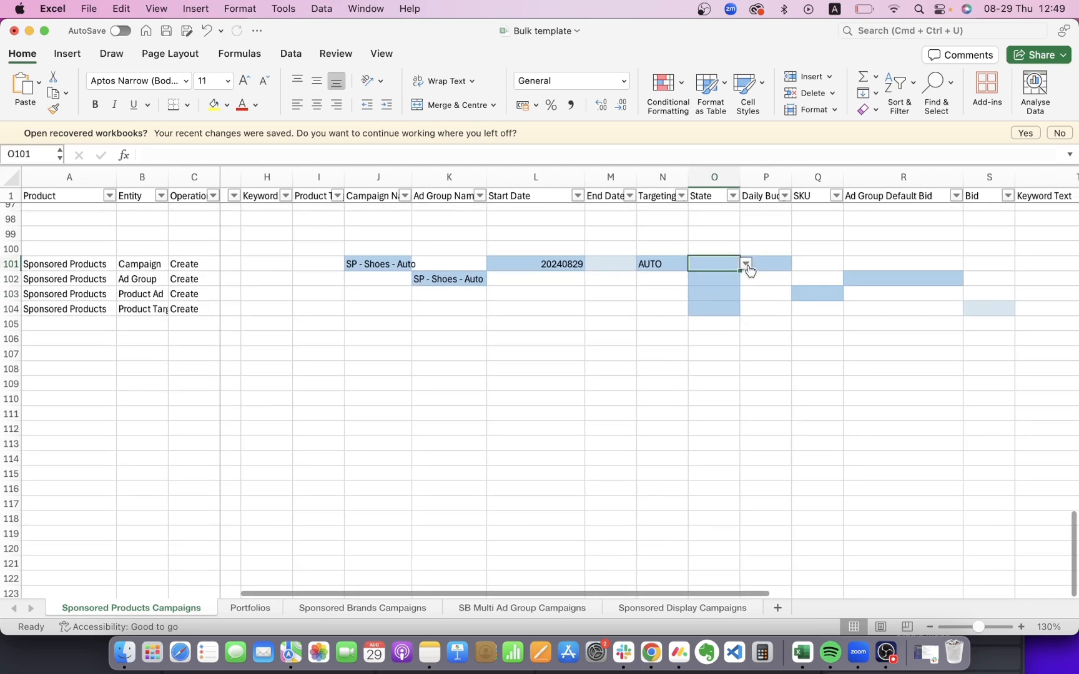
click(746, 264)
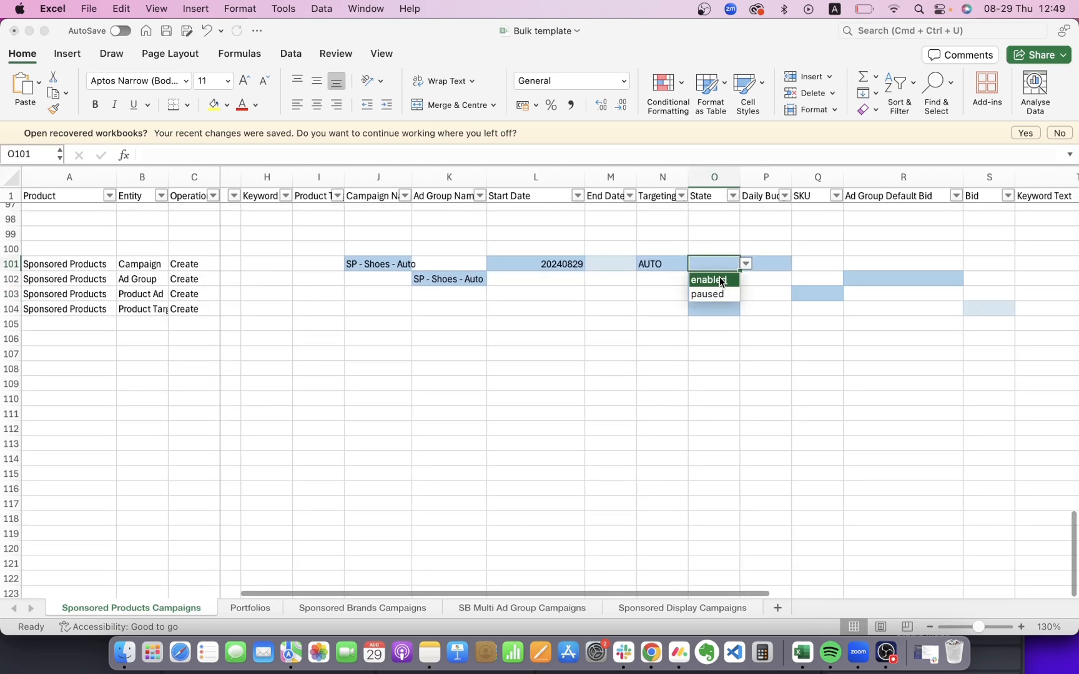
click(719, 281)
key(super+c)
drag(712, 279, 712, 309)
key(super+v)
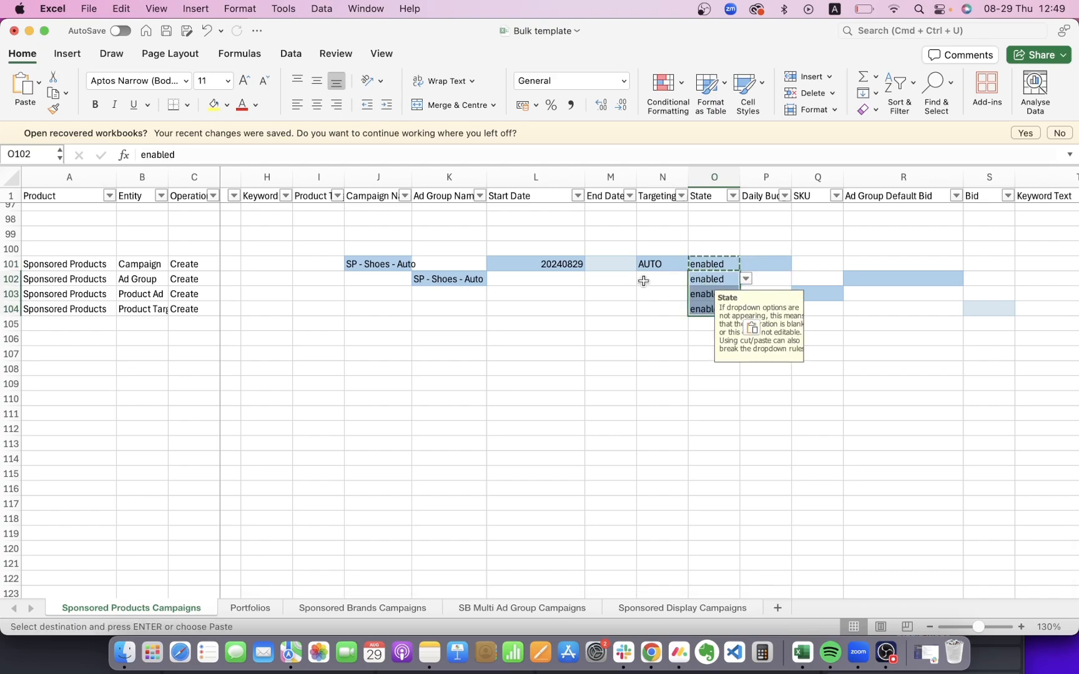
Enter 20 as the campaign's Daily Budget in cell P101.
click(763, 264)
scroll(766, 264, right, 1)
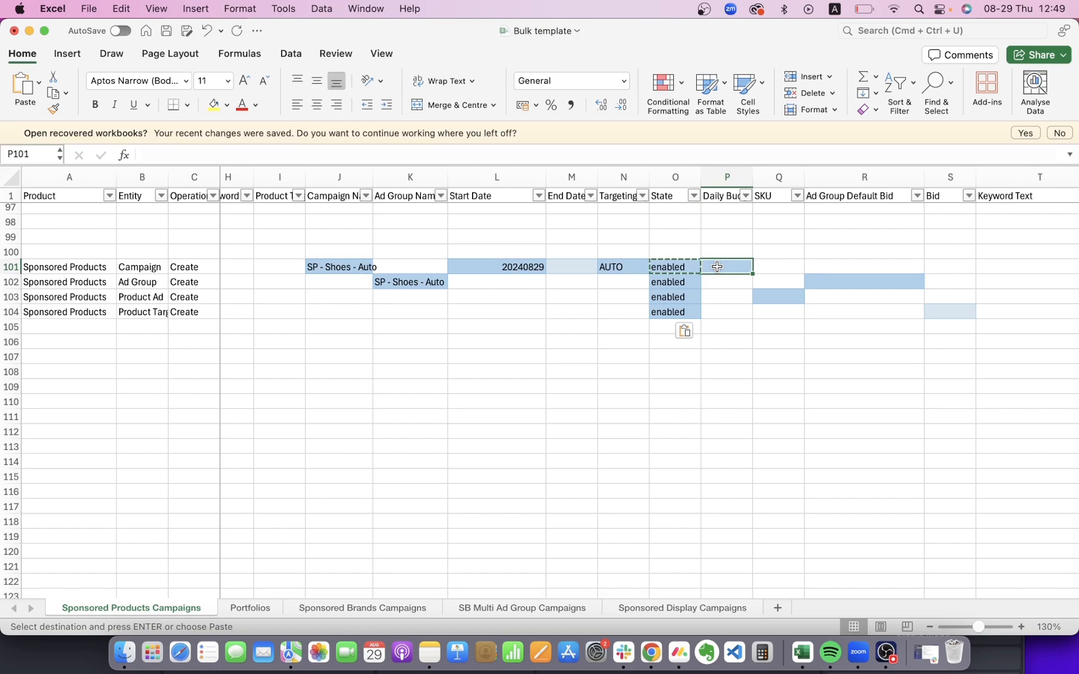
text(20)
click(792, 293)
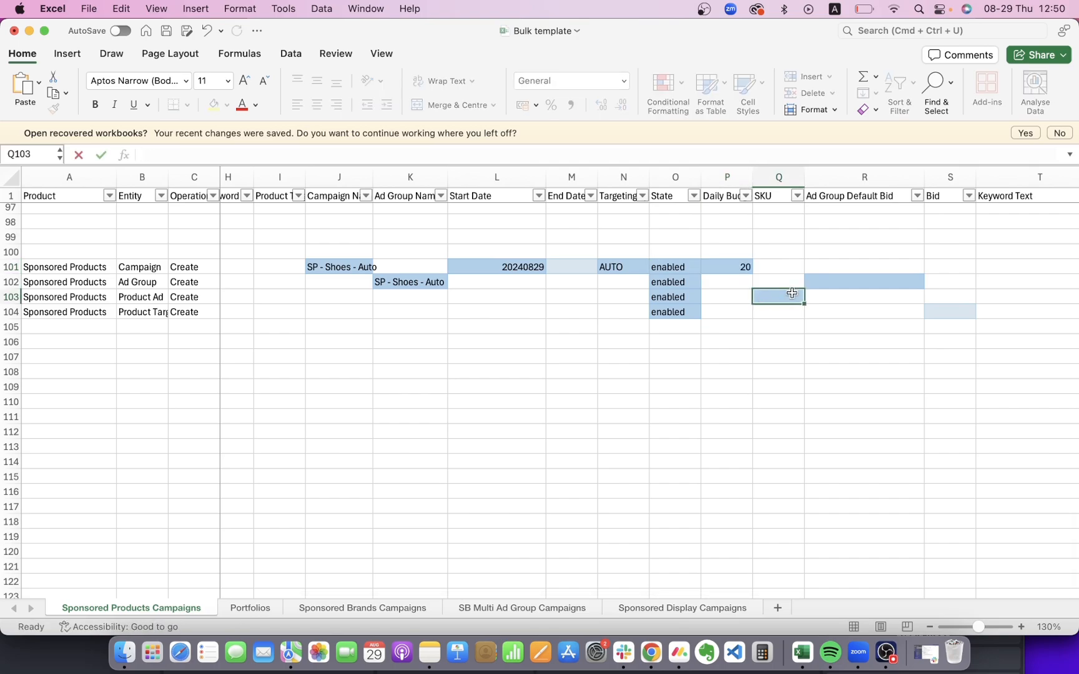
Switch to Amazon Seller Central in Chrome and open the inventory page to look up the product's SKU.
scroll(761, 289, right, 3)
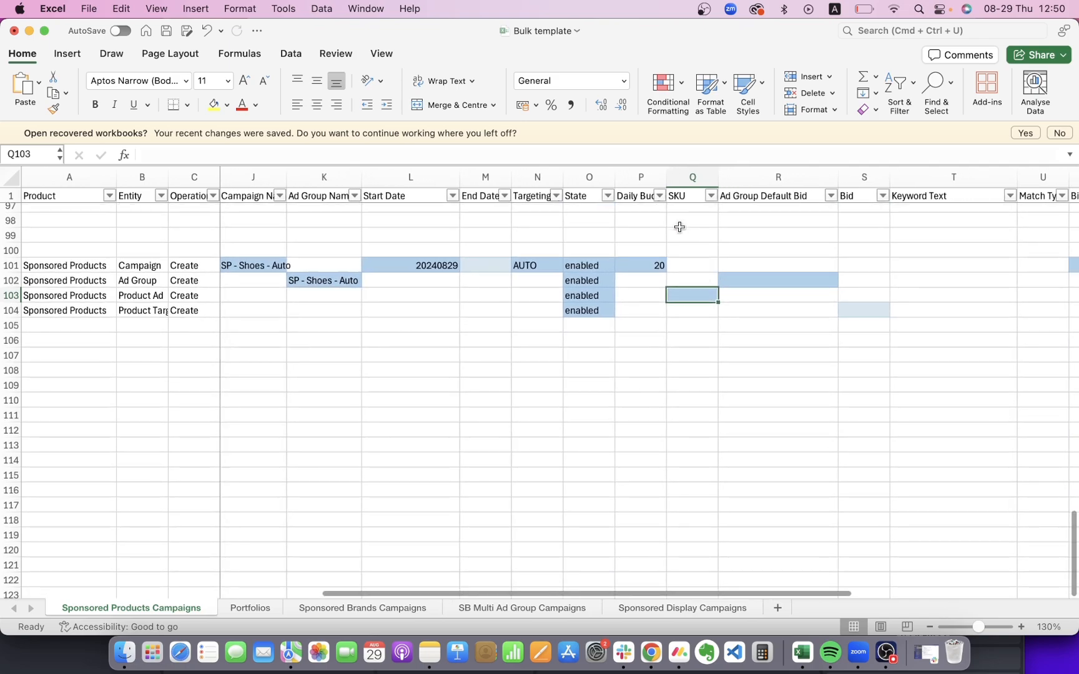
click(647, 667)
click(114, 28)
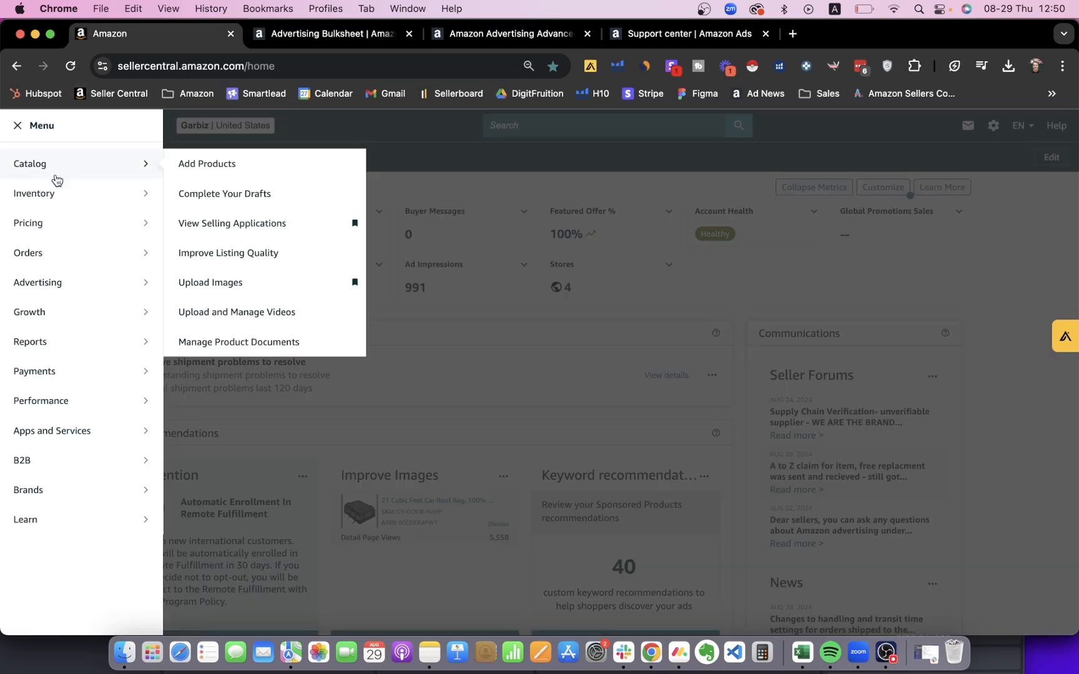
mouse_move(125, 193)
click(181, 192)
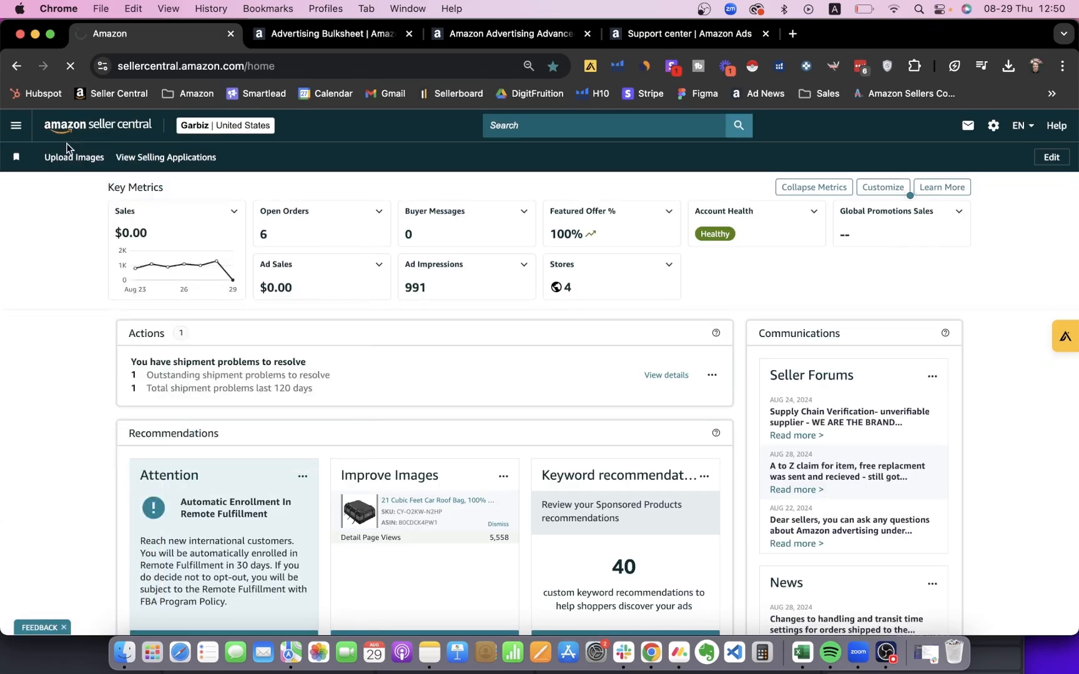
Locate the car roof bag listing in the Seller Central inventory and copy its SKU, CY-O2KW-N2HP.
click(16, 126)
mouse_move(82, 199)
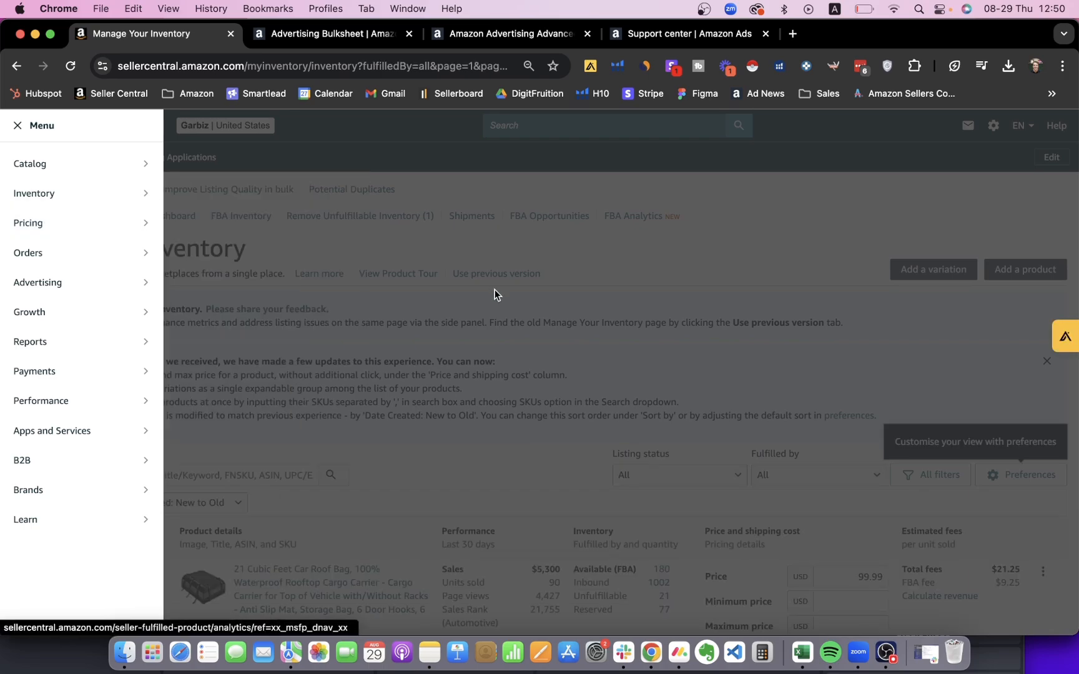
click(494, 290)
scroll(495, 290, down, 3)
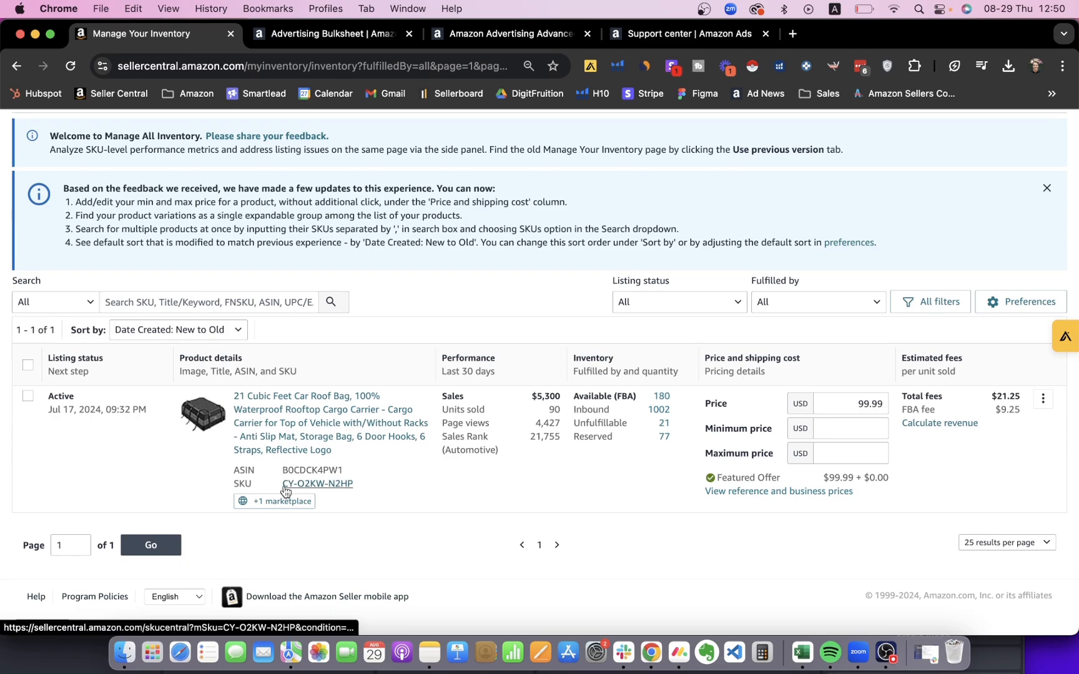
drag(281, 485, 355, 487)
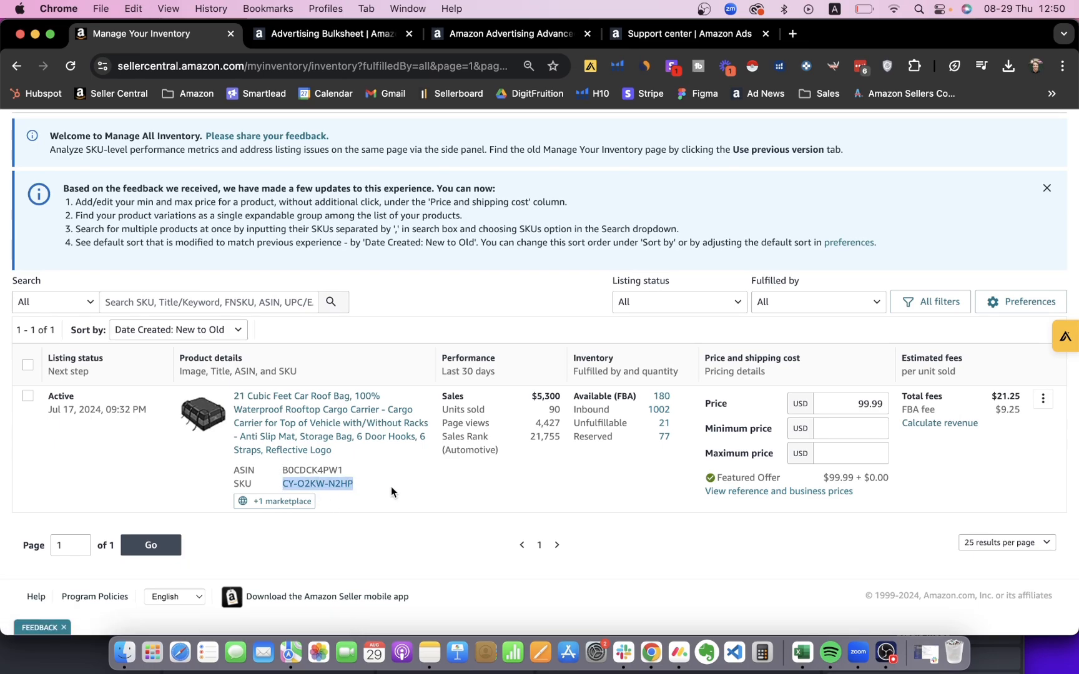
click(815, 668)
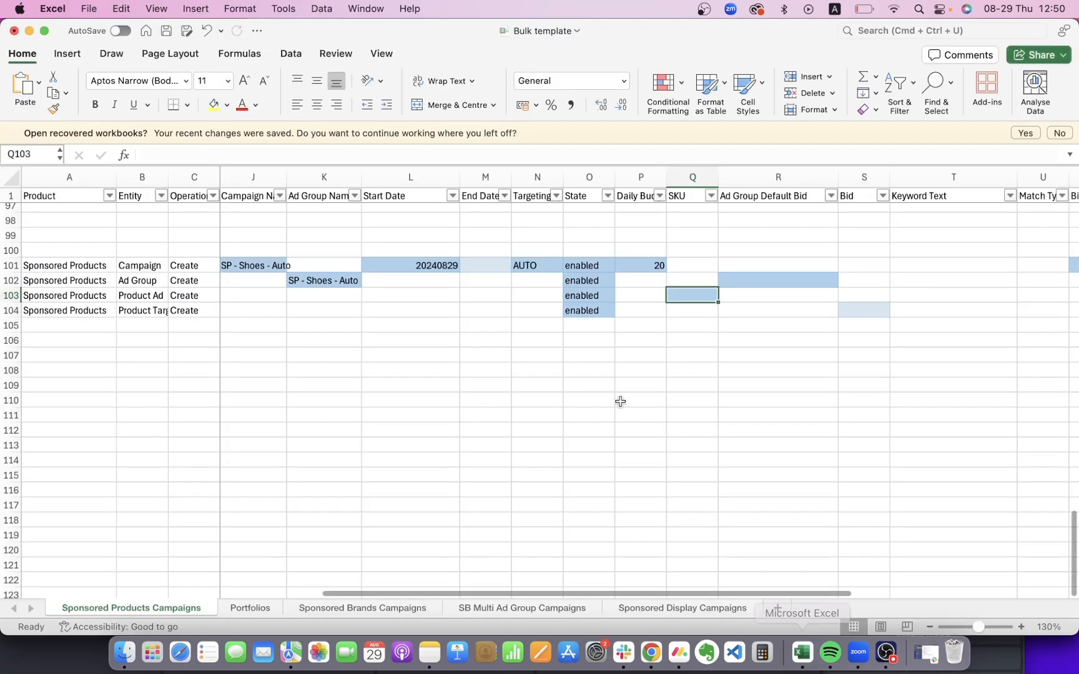
key(super+v)
key(super+z)
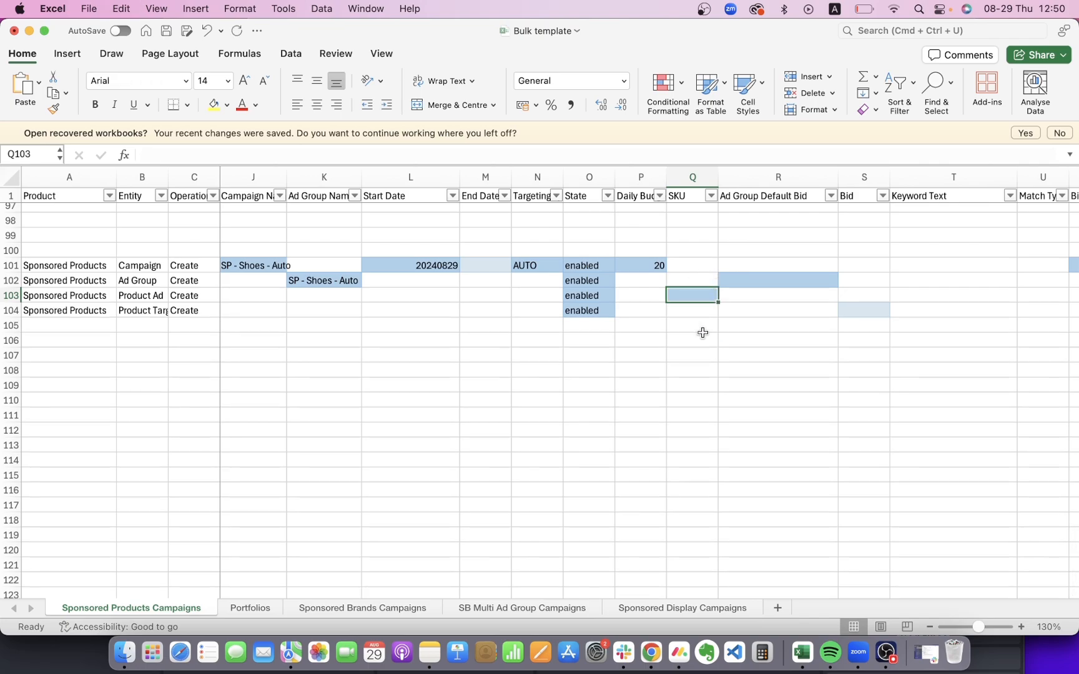
scroll(643, 260, right, 1)
key(super+v)
key(super+z)
Strip the SKU's formatting through Chrome's address field and enter CY-O2KW-N2HP in the Product Ad row's SKU cell Q103 in Excel.
key(super+Tab)
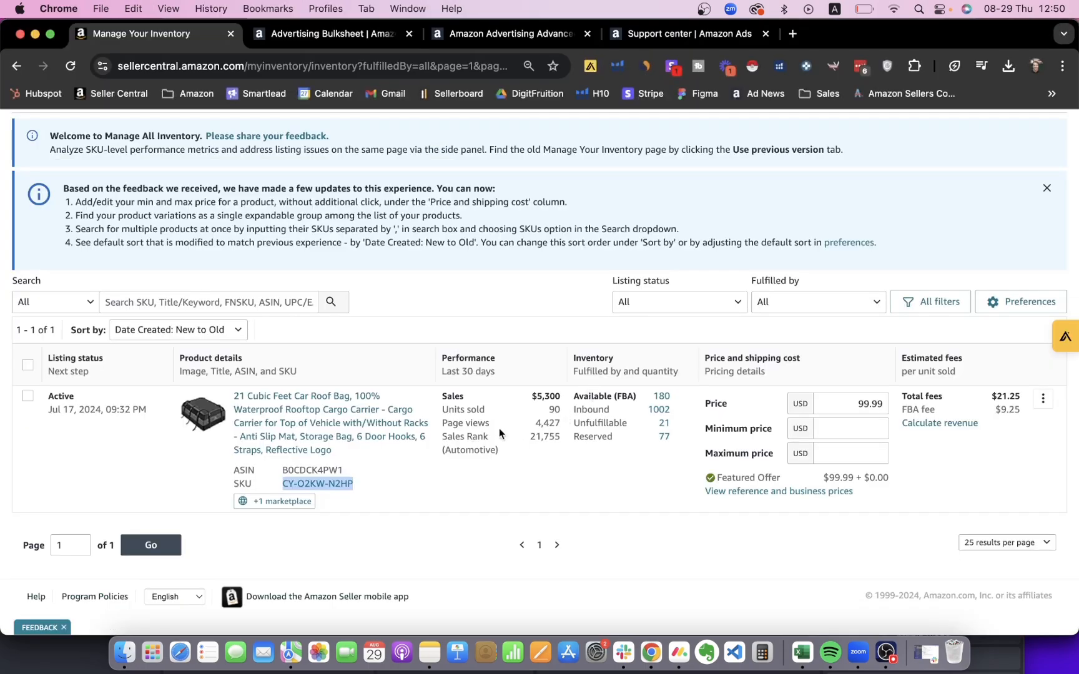
click(401, 70)
key(super+v)
key(super+a)
key(super+c)
key(super+Tab)
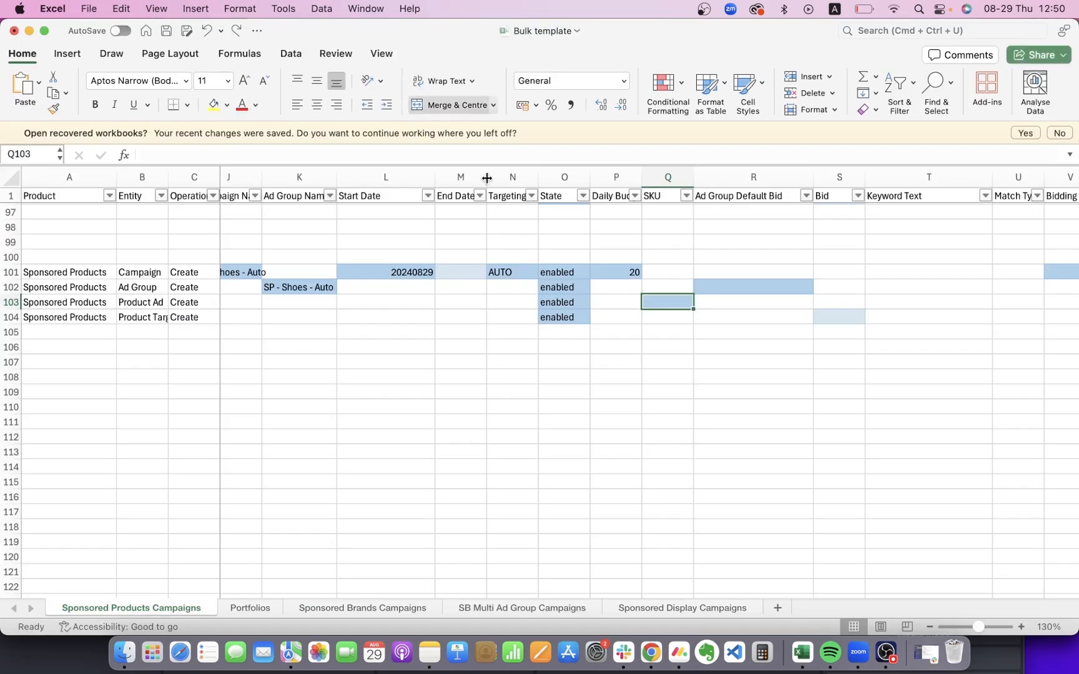
key(super+v)
Enter 1 as the Ad Group Default Bid in cell R102.
click(719, 287)
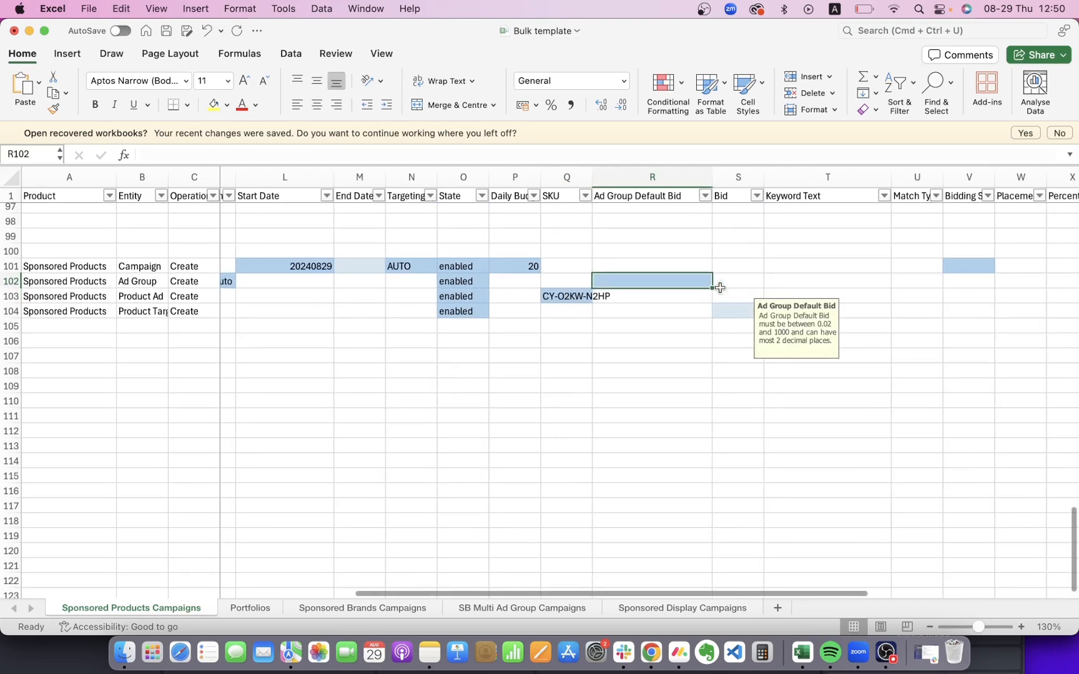
scroll(718, 284, right, 3)
scroll(544, 249, right, 1)
scroll(545, 249, up, 1)
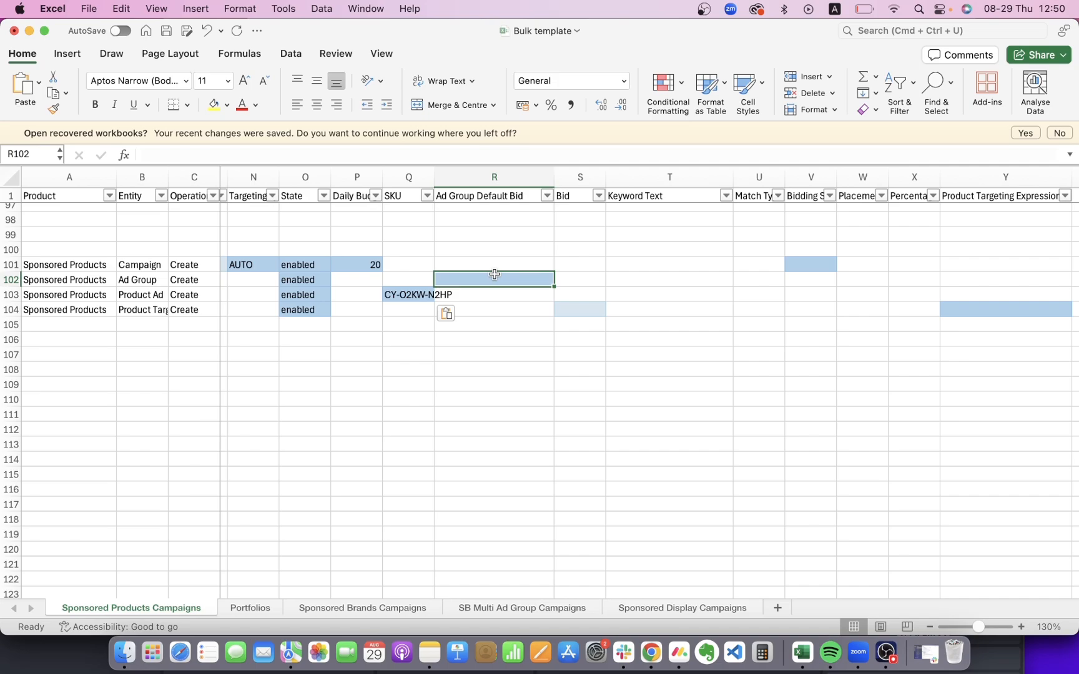
scroll(581, 290, right, 1)
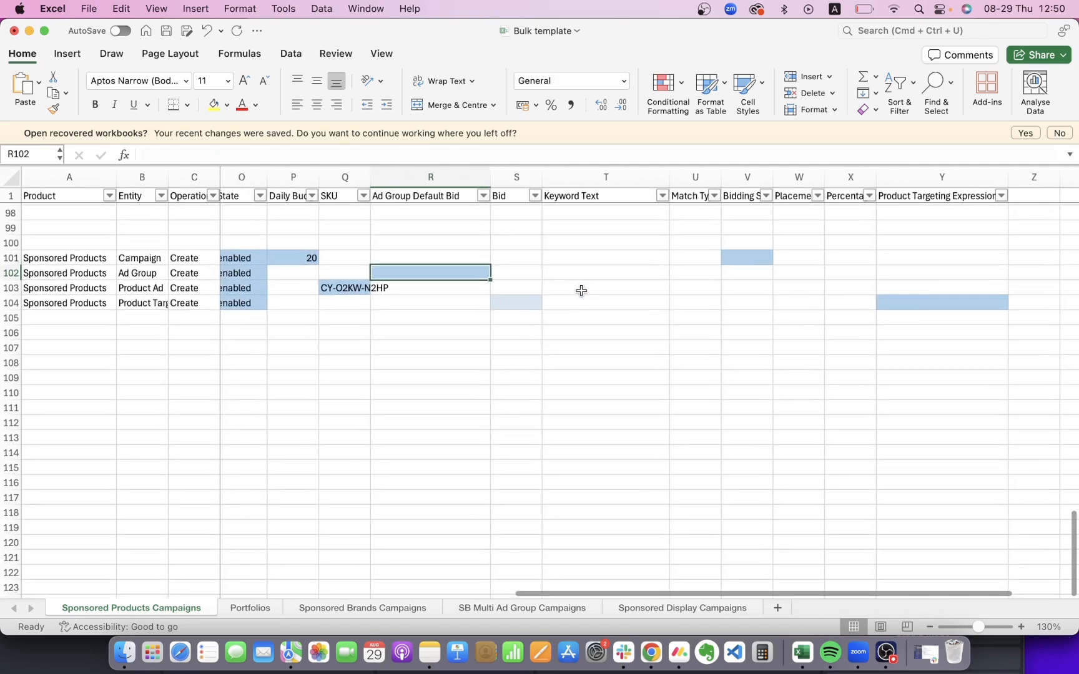
click(502, 302)
click(430, 274)
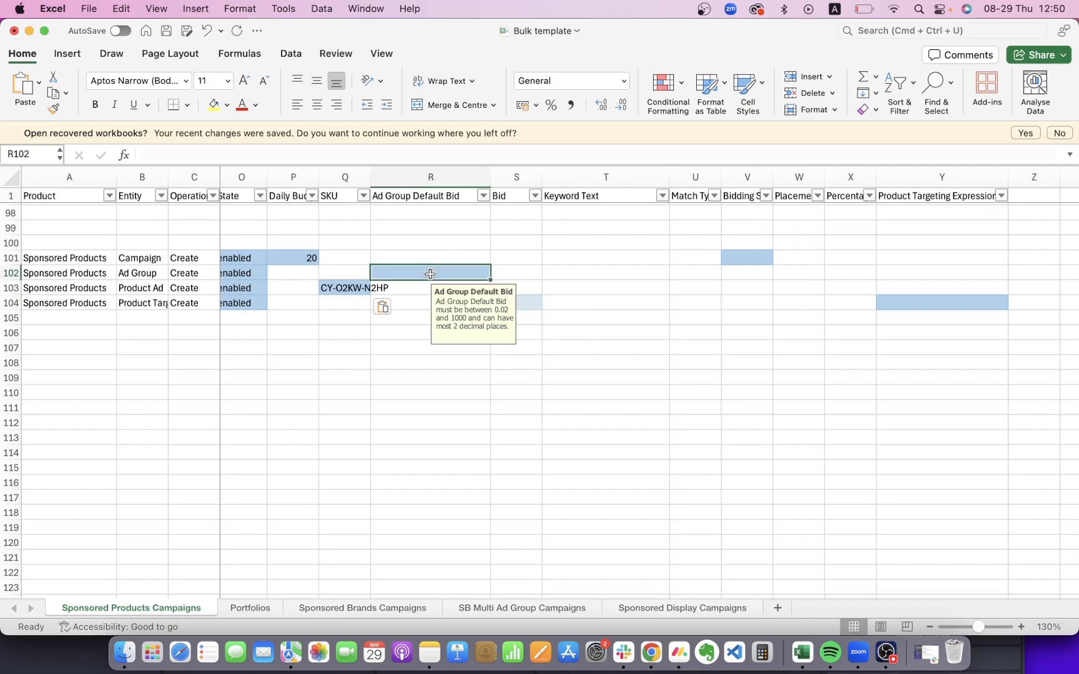
text(1)
key(Tab)
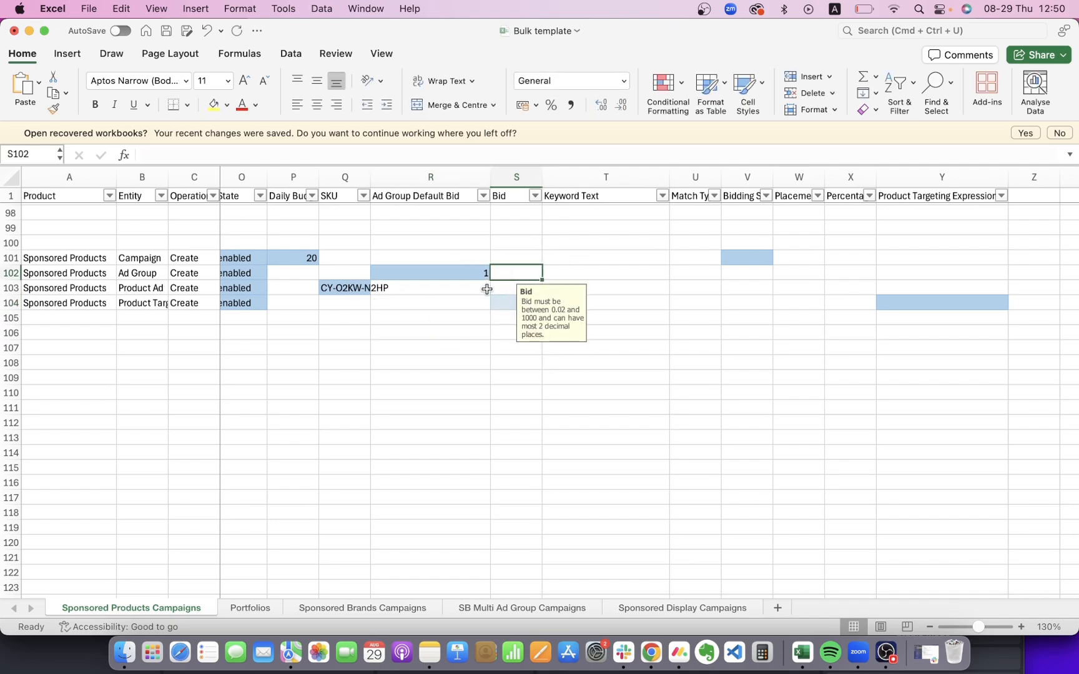
Switch to the Amazon Ads bulksheet documentation in Chrome and examine the note on targeting expression values for auto-targeting campaigns.
click(508, 303)
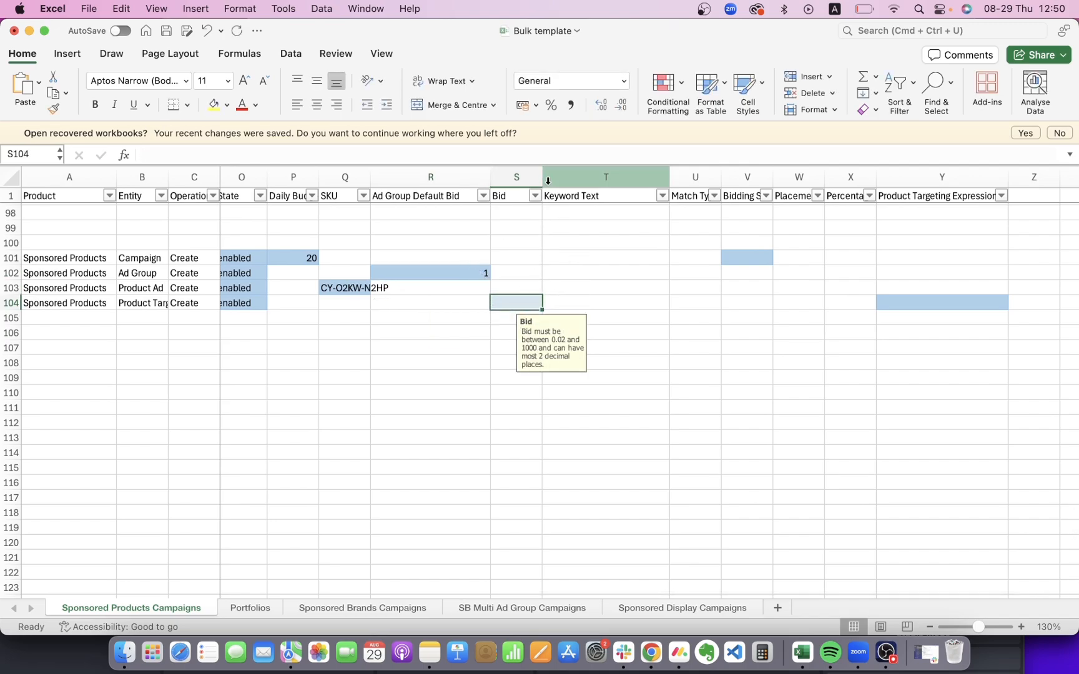
click(936, 303)
scroll(933, 306, right, 4)
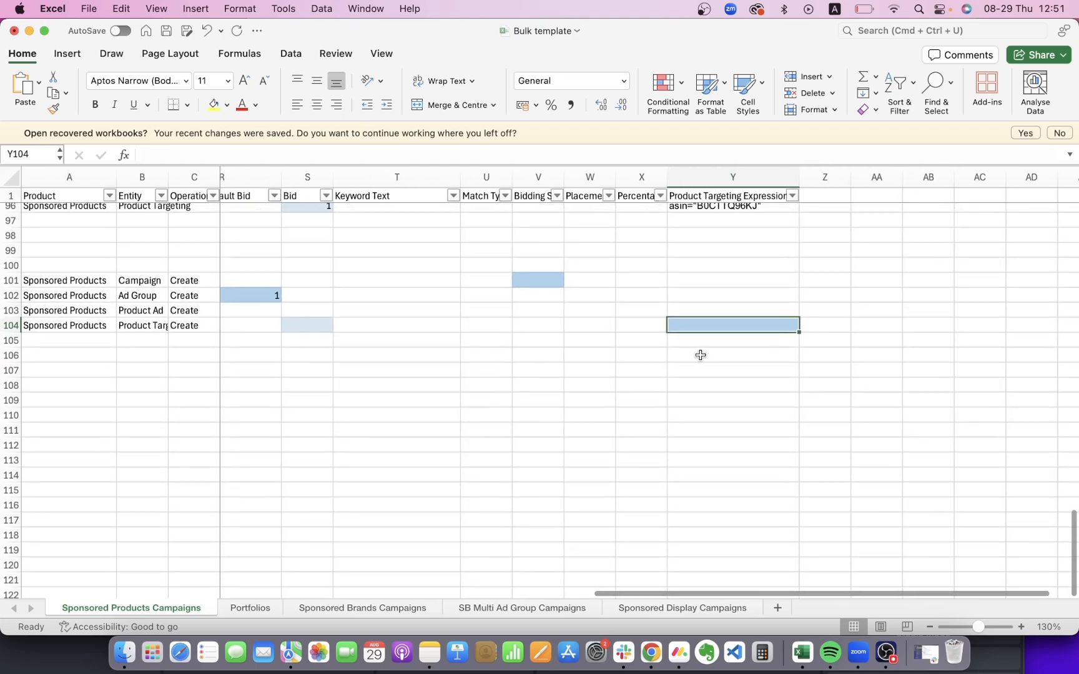
key(super+Tab)
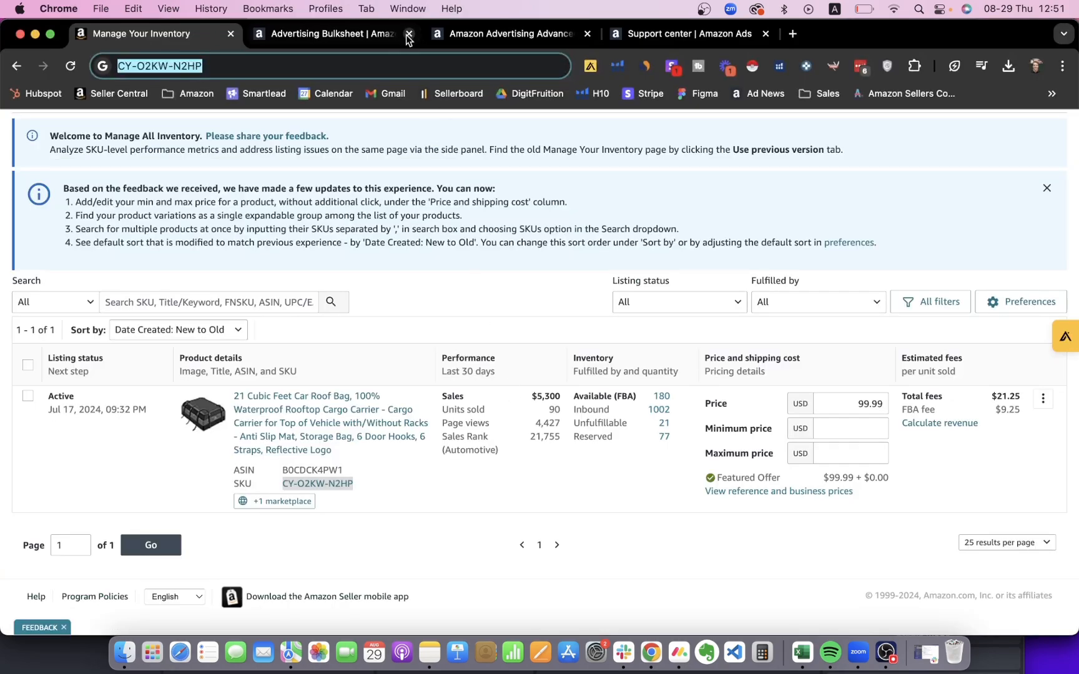
click(448, 24)
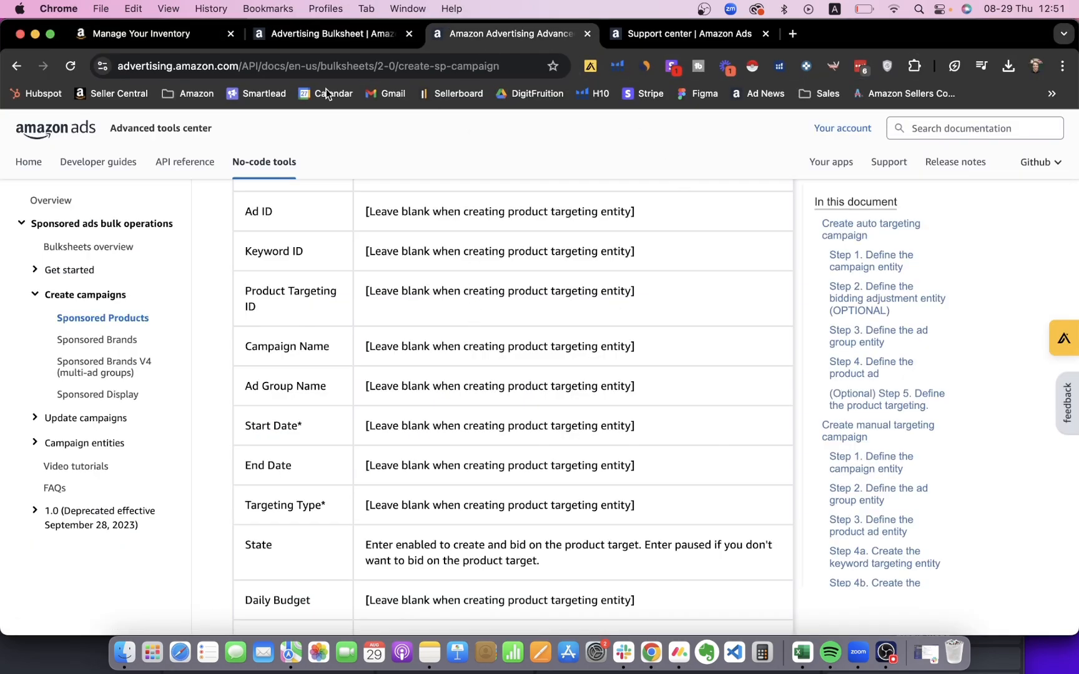
click(368, 43)
click(488, 45)
scroll(501, 303, down, 5)
scroll(501, 303, up, 10)
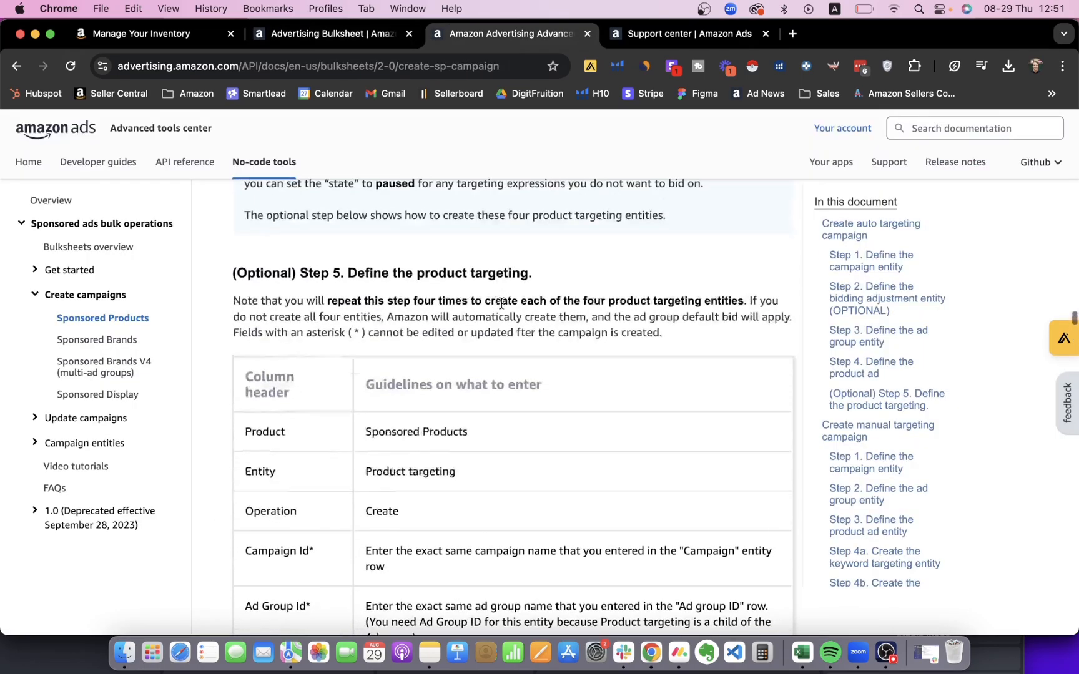
scroll(473, 407, down, 1)
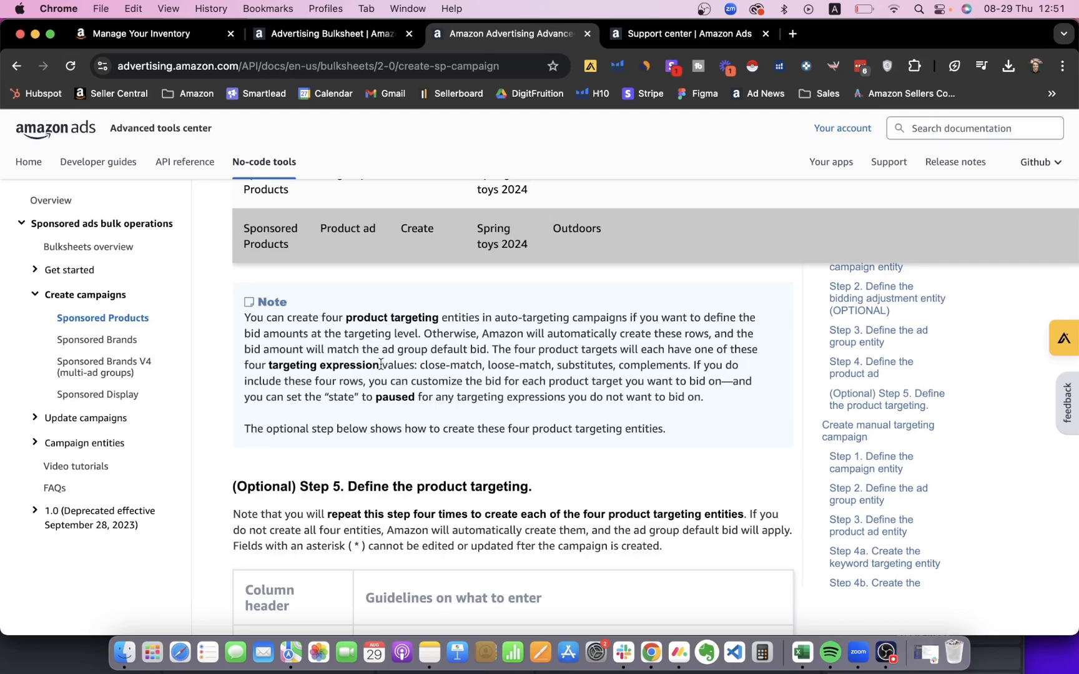
drag(381, 364, 258, 365)
click(258, 366)
scroll(384, 349, up, 1)
scroll(412, 331, down, 3)
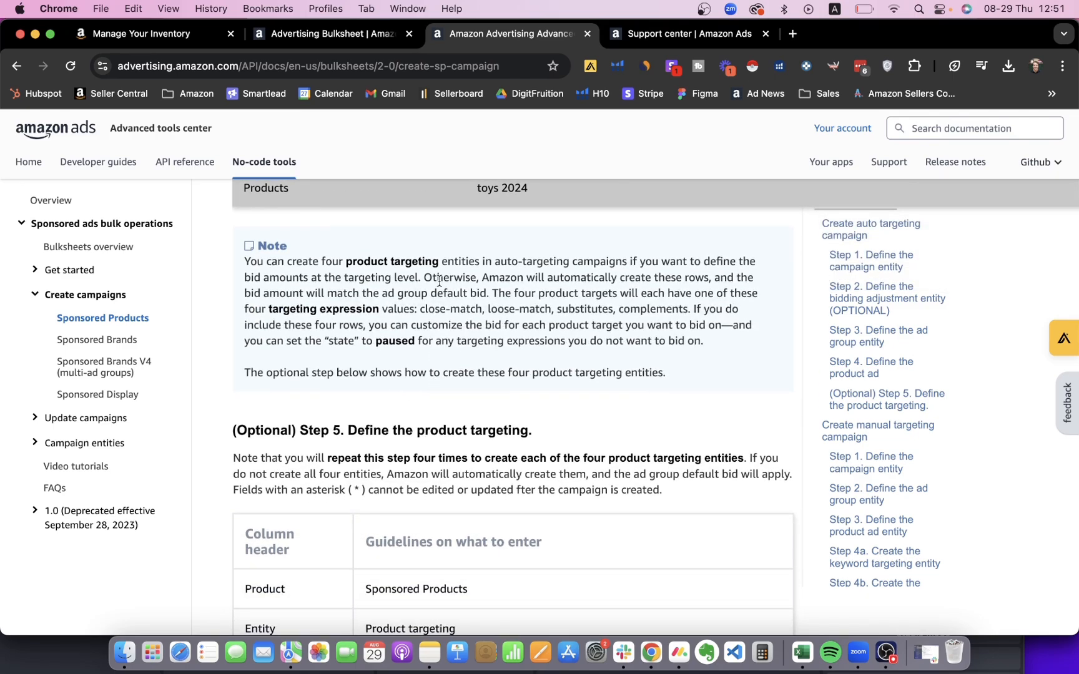
scroll(439, 281, up, 1)
drag(487, 314, 521, 315)
click(410, 312)
click(474, 312)
click(521, 318)
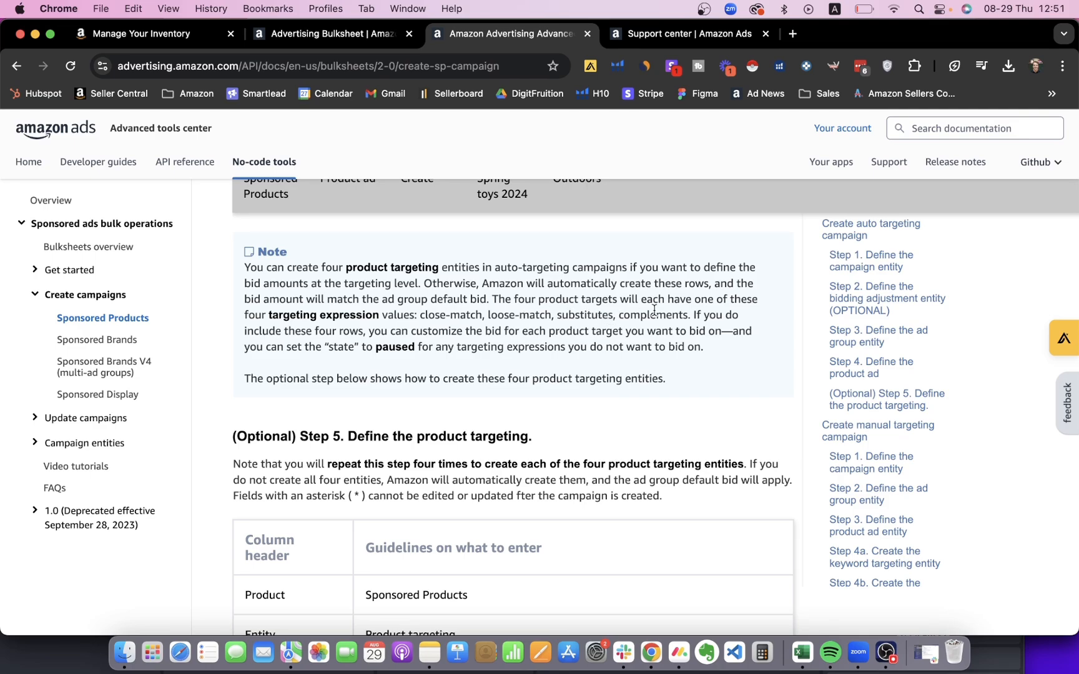
Copy close-match from the documentation's note into the Product Targeting Expression cell Y104 of the Excel template.
drag(481, 314, 421, 315)
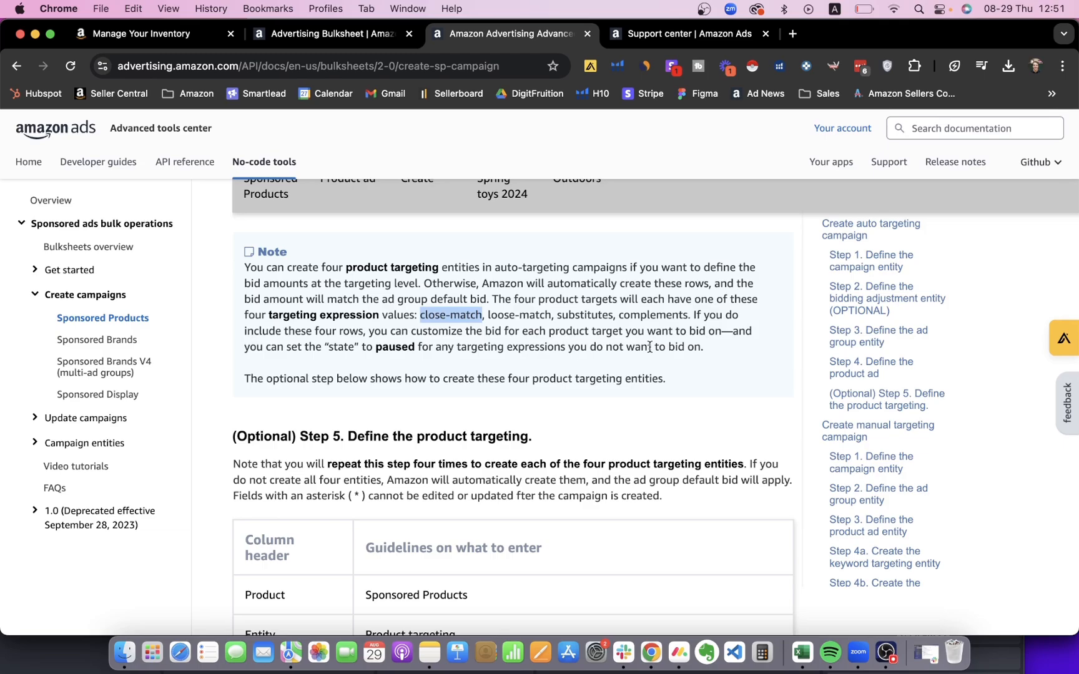
key(super+Tab)
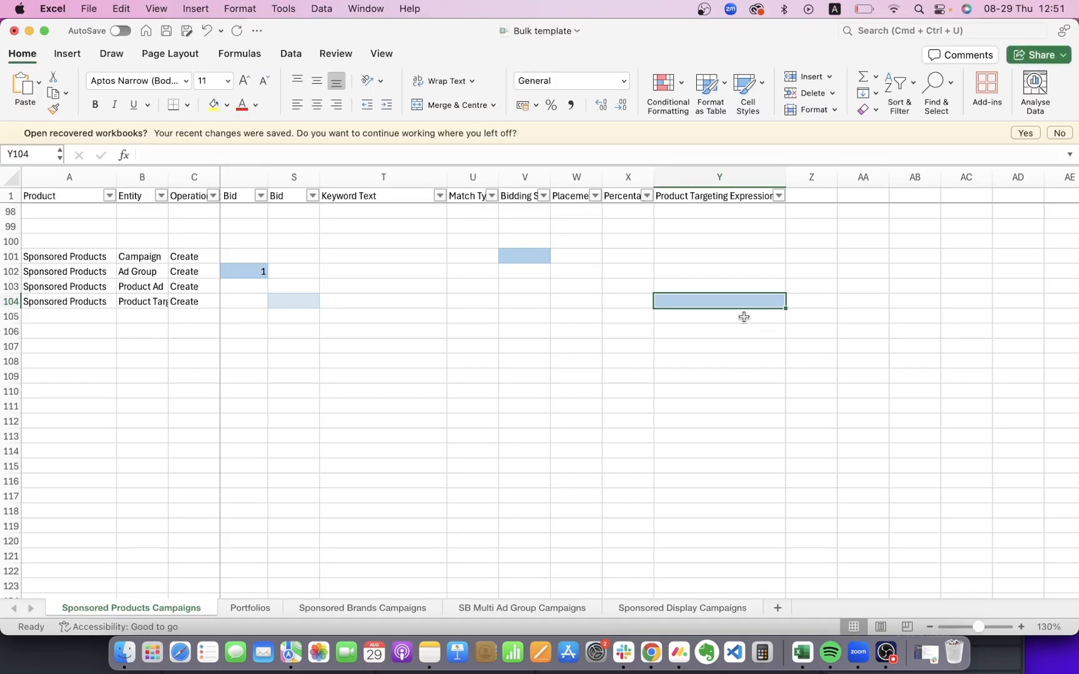
text(close-match)
scroll(624, 330, left, 2)
key(super+Tab)
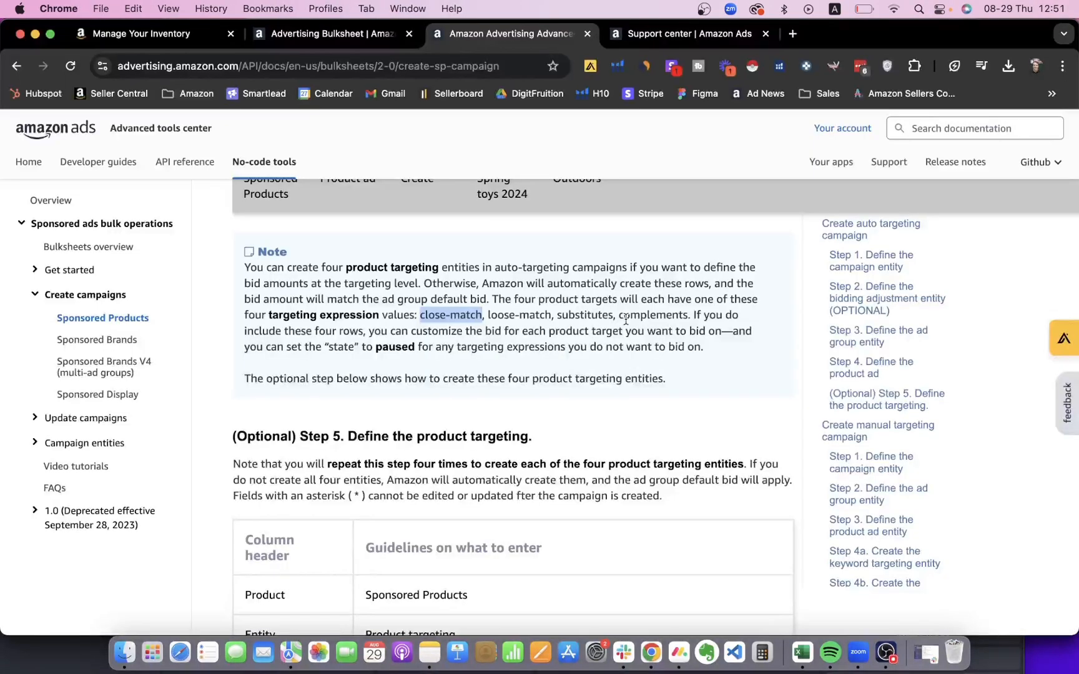
click(489, 301)
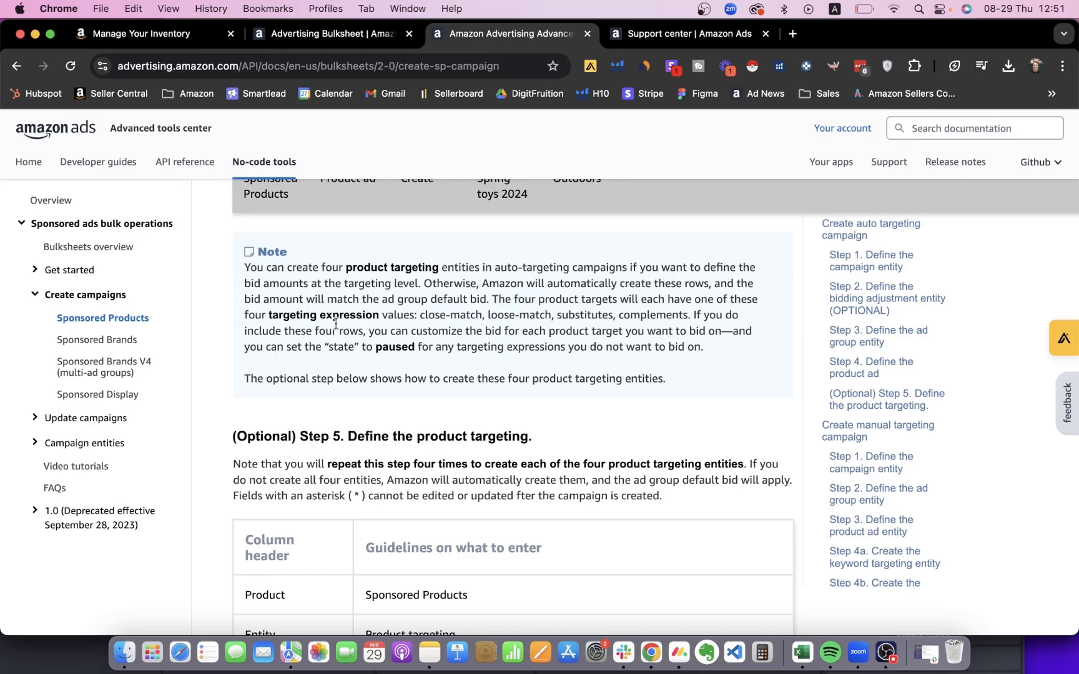
key(super+Tab)
scroll(629, 325, left, 2)
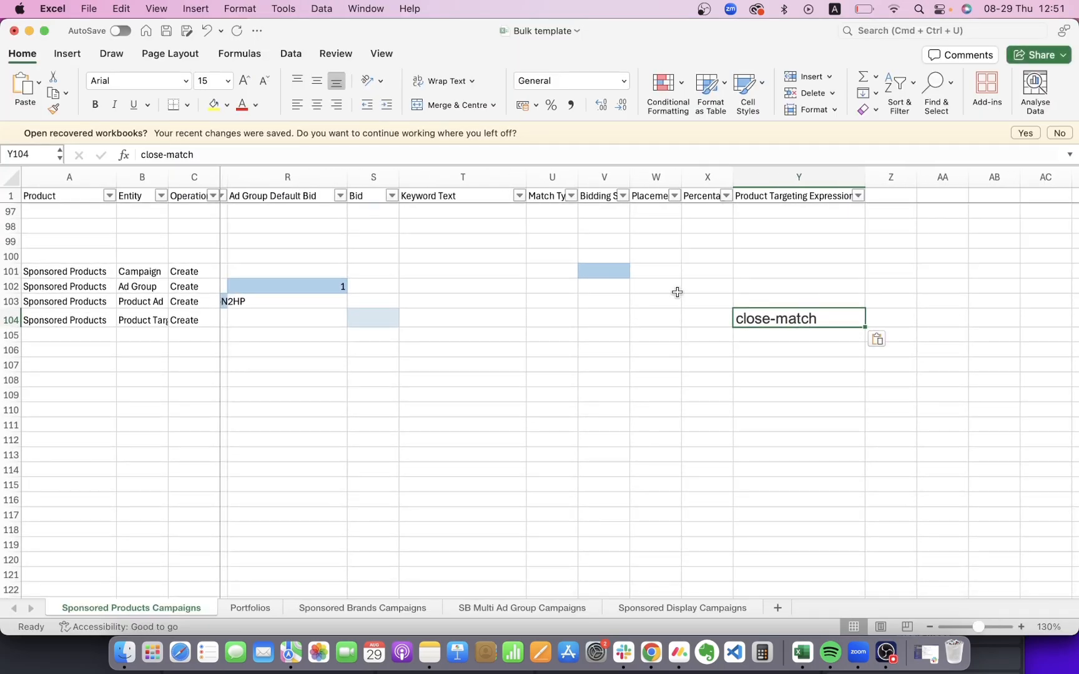
Widen the Bidding Strategy column and set the campaign's Bidding Strategy in V101 to Dynamic bids - down only.
click(609, 270)
drag(630, 175, 652, 169)
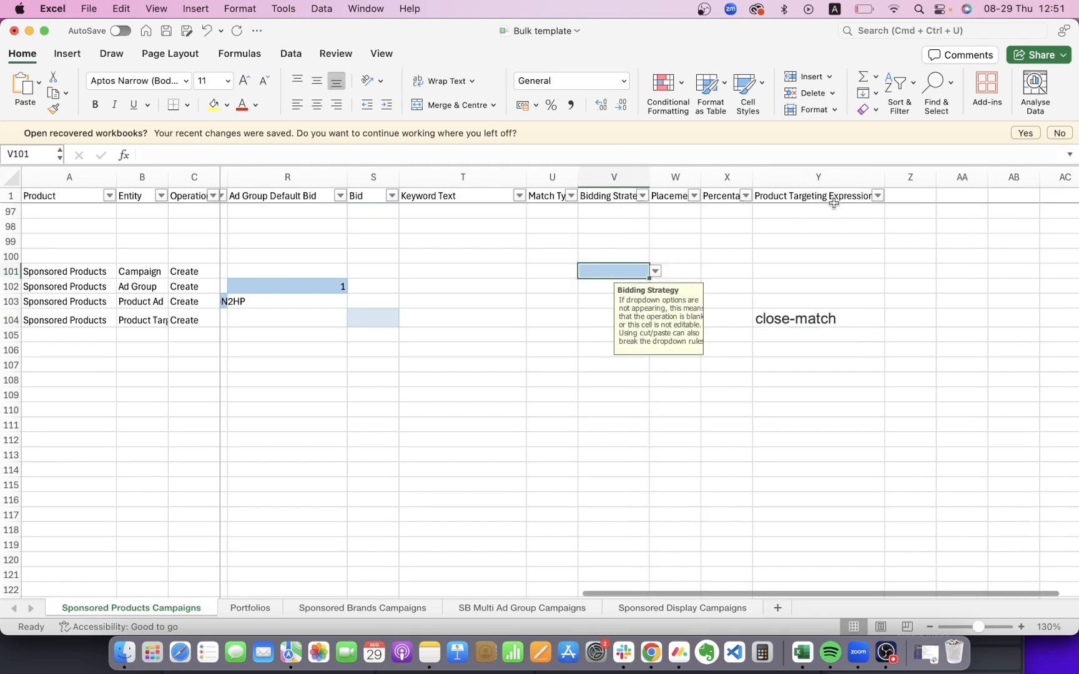
click(654, 272)
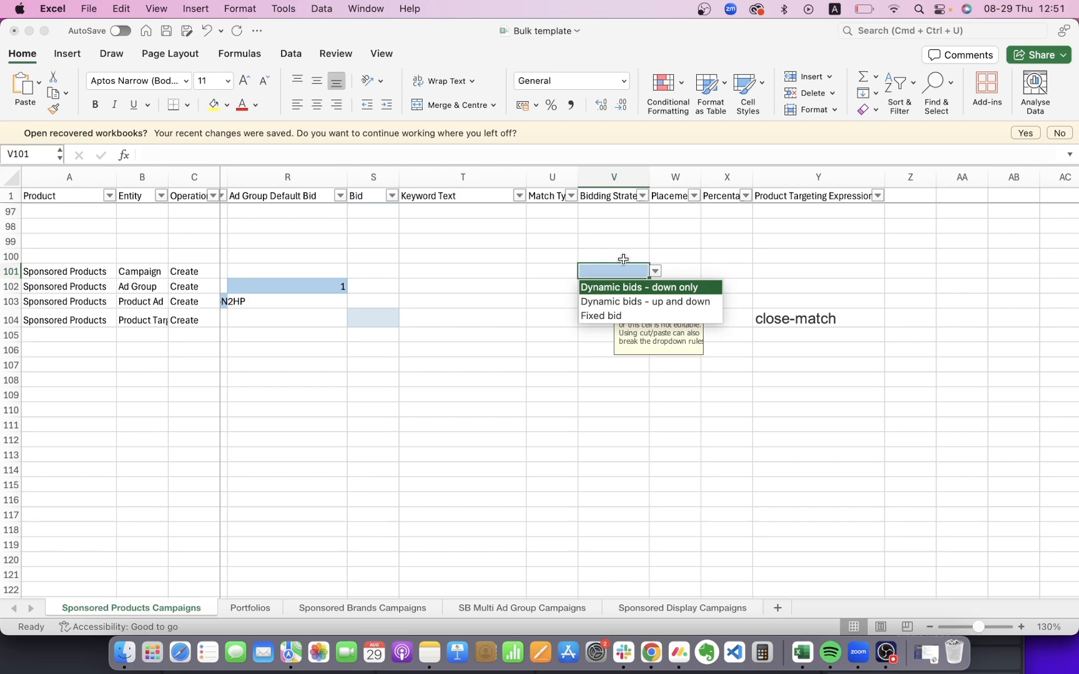
click(647, 302)
click(655, 272)
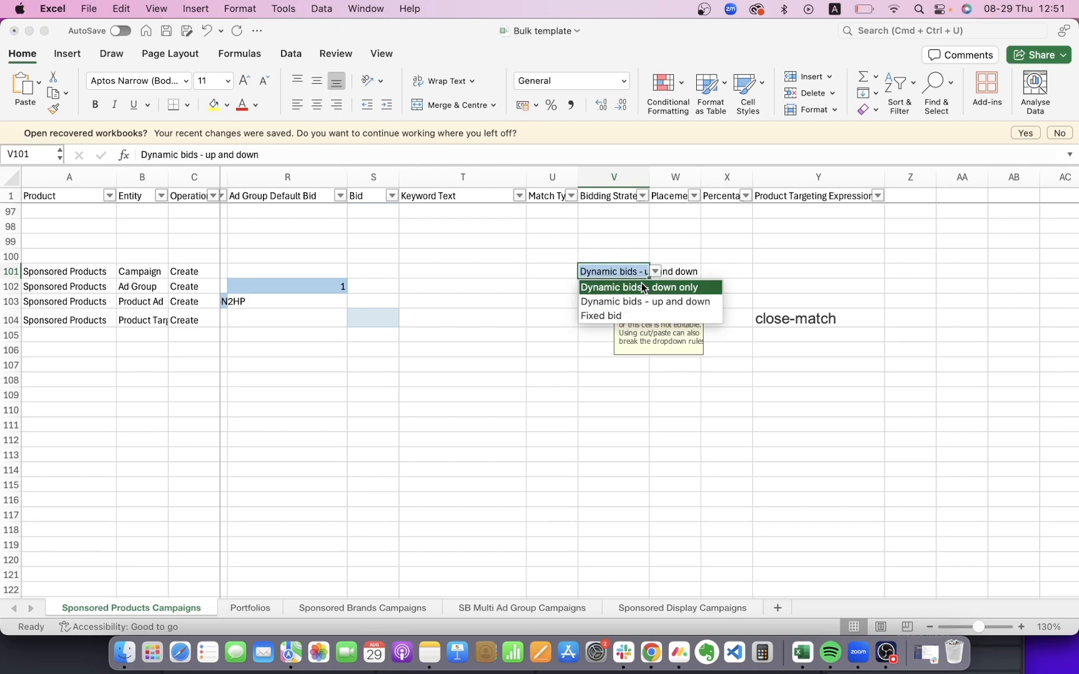
click(637, 287)
scroll(575, 315, left, 3)
click(531, 305)
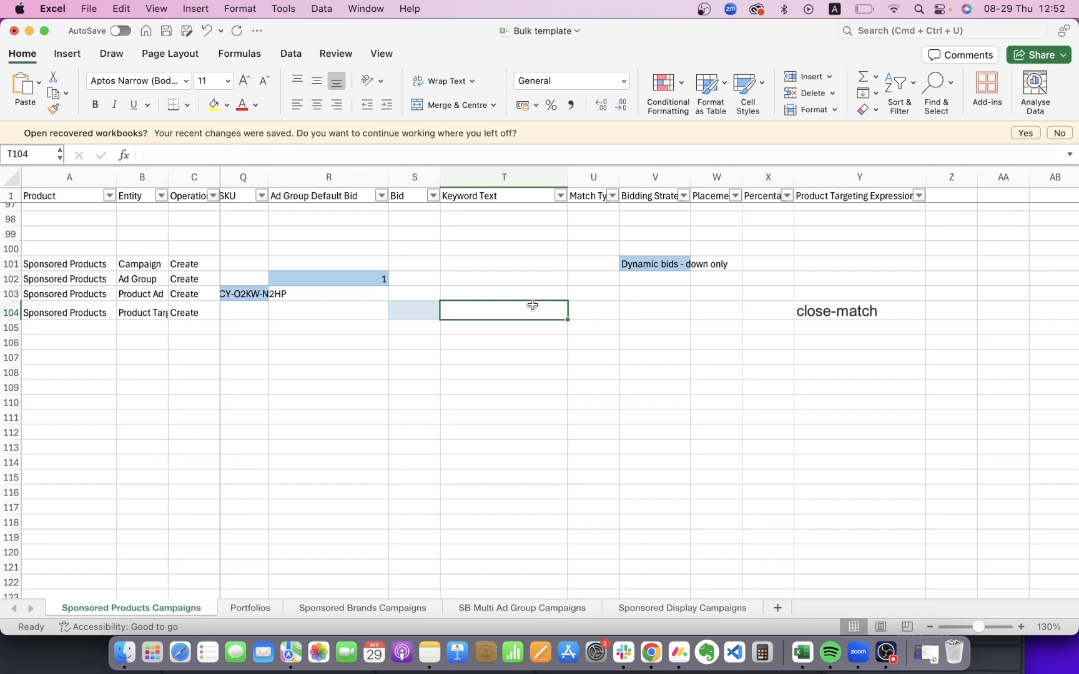
click(680, 264)
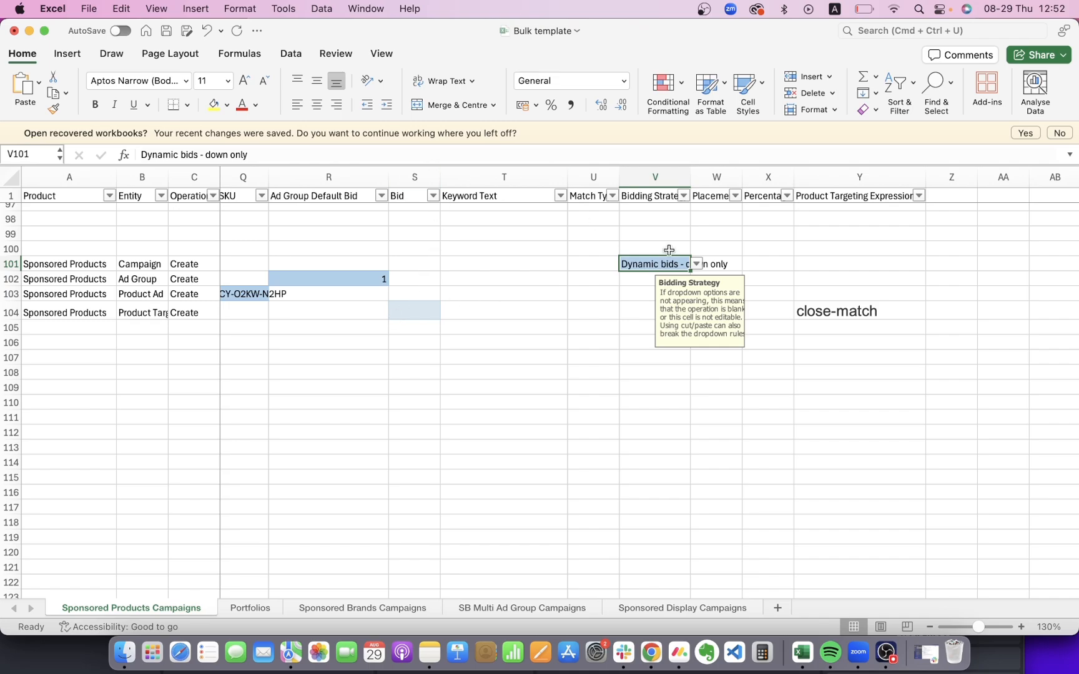
Enter 1 as the Bid for the Product Targeting row in cell S104.
click(418, 313)
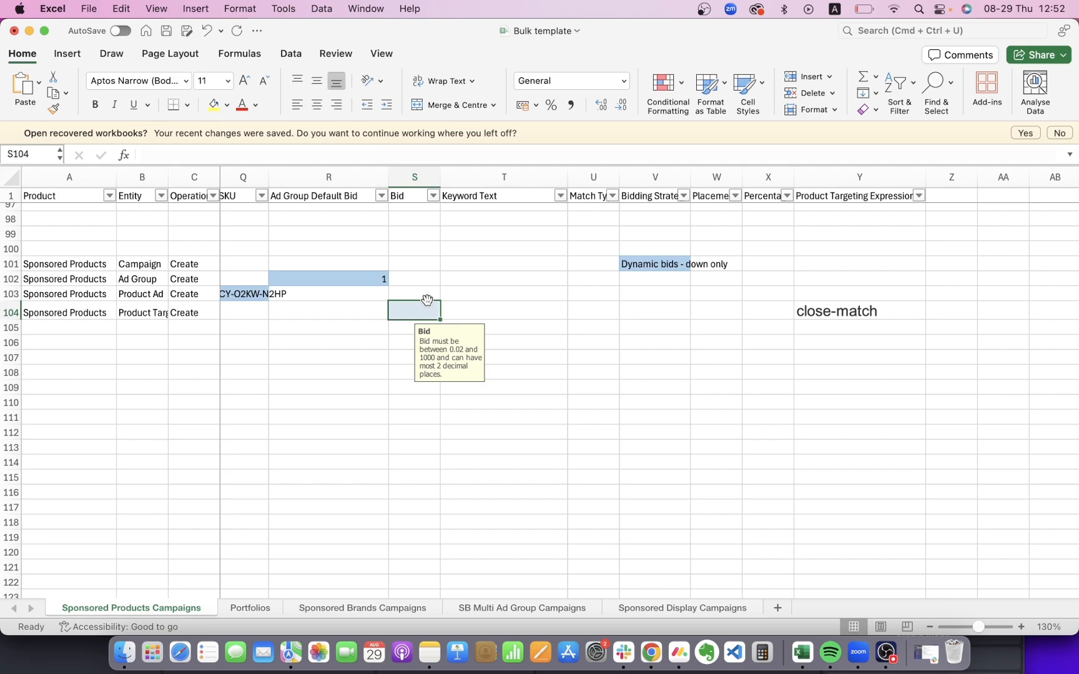
text(1)
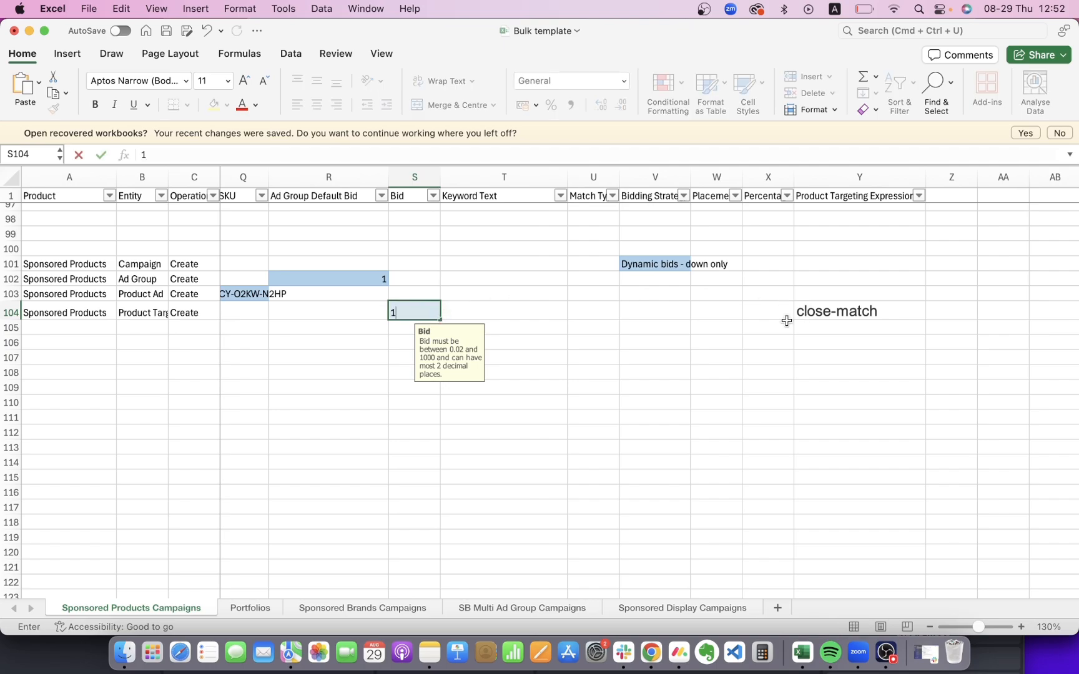
click(496, 311)
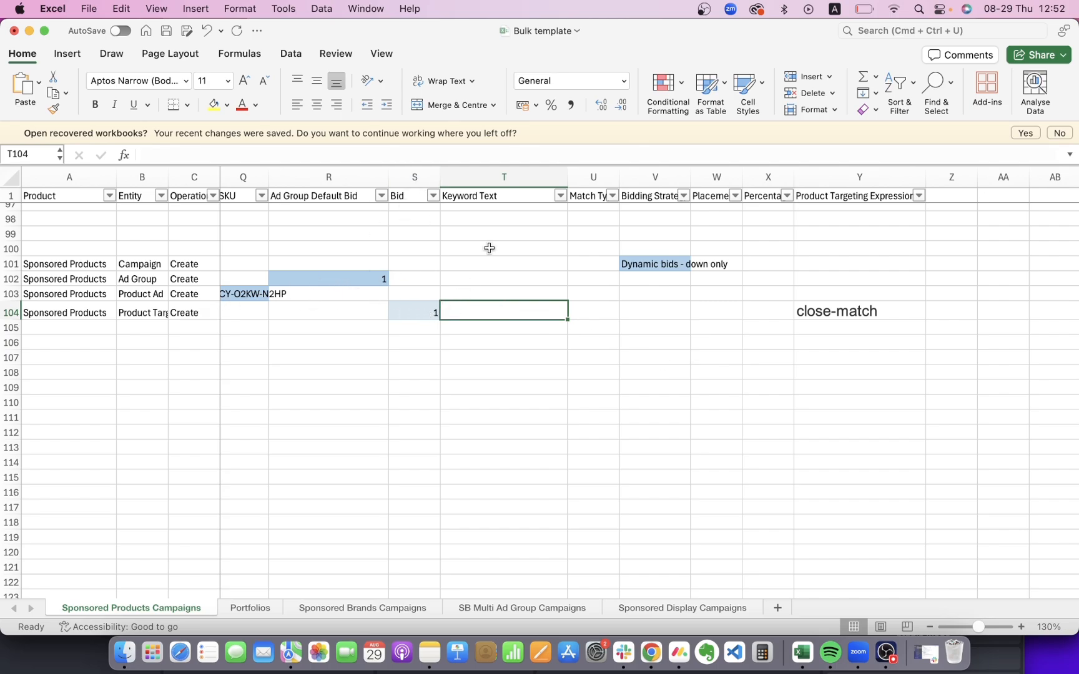
Copy the entire Product Targeting row 104 and paste it into rows 105 through 107.
click(885, 316)
shift+click(317, 297)
click(320, 310)
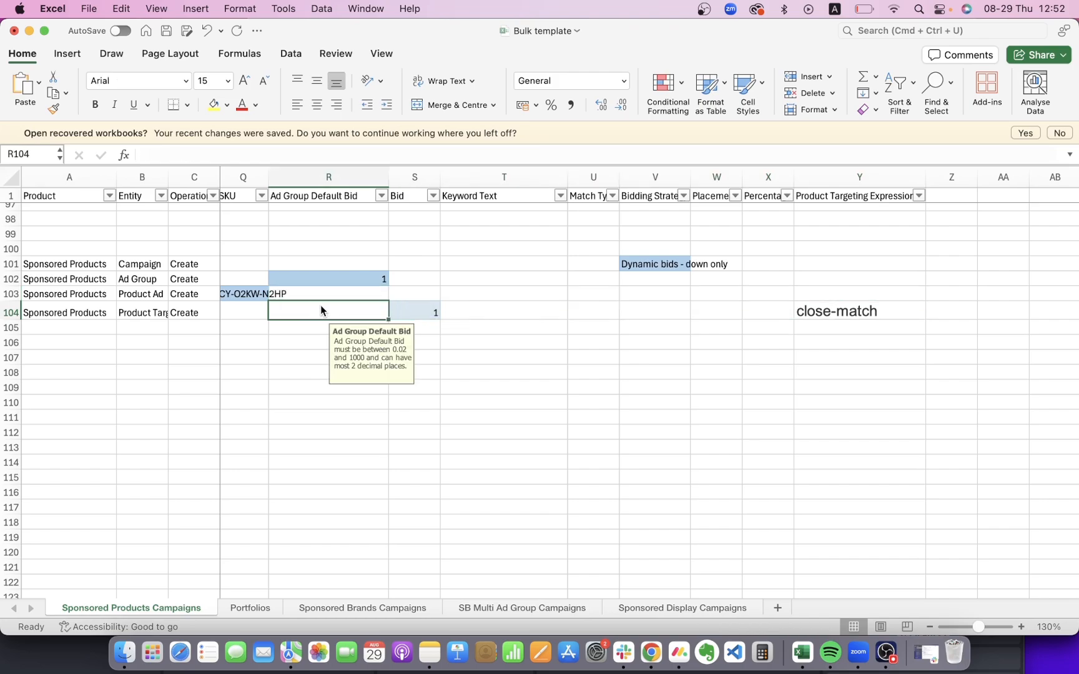
click(12, 310)
key(super+c)
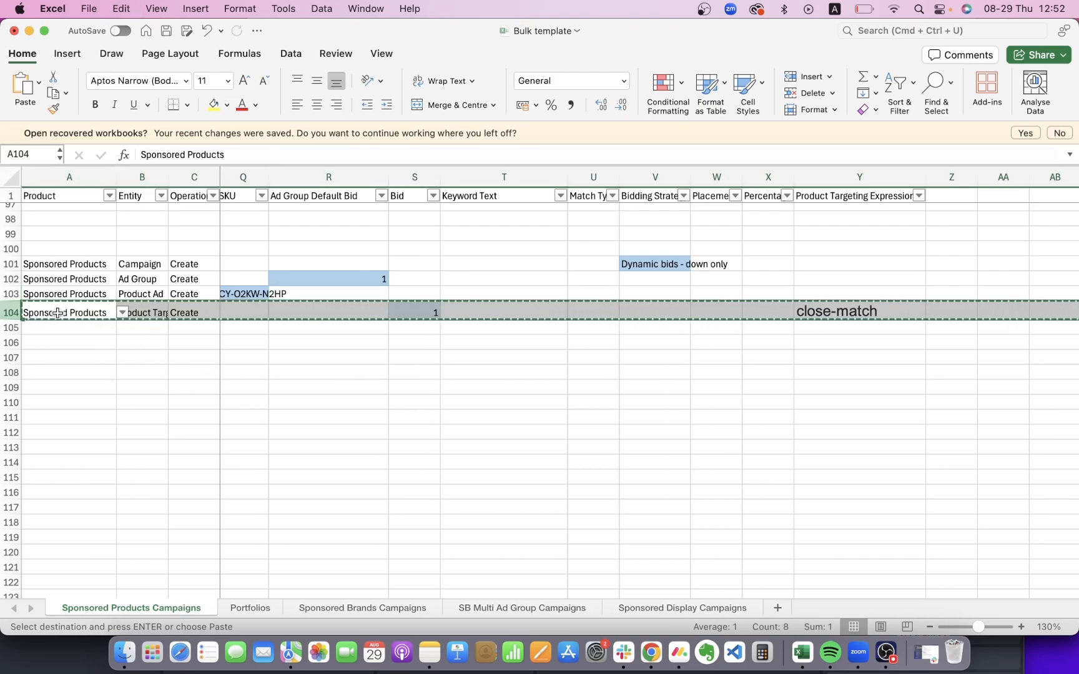
click(11, 327)
drag(12, 327, 12, 357)
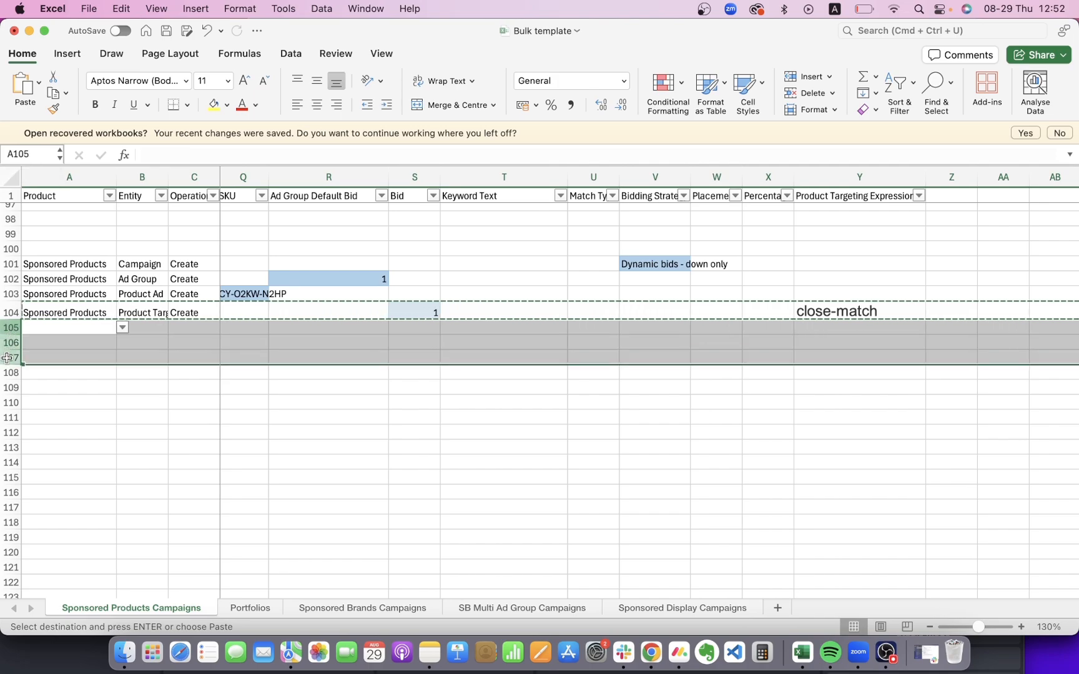
key(super+v)
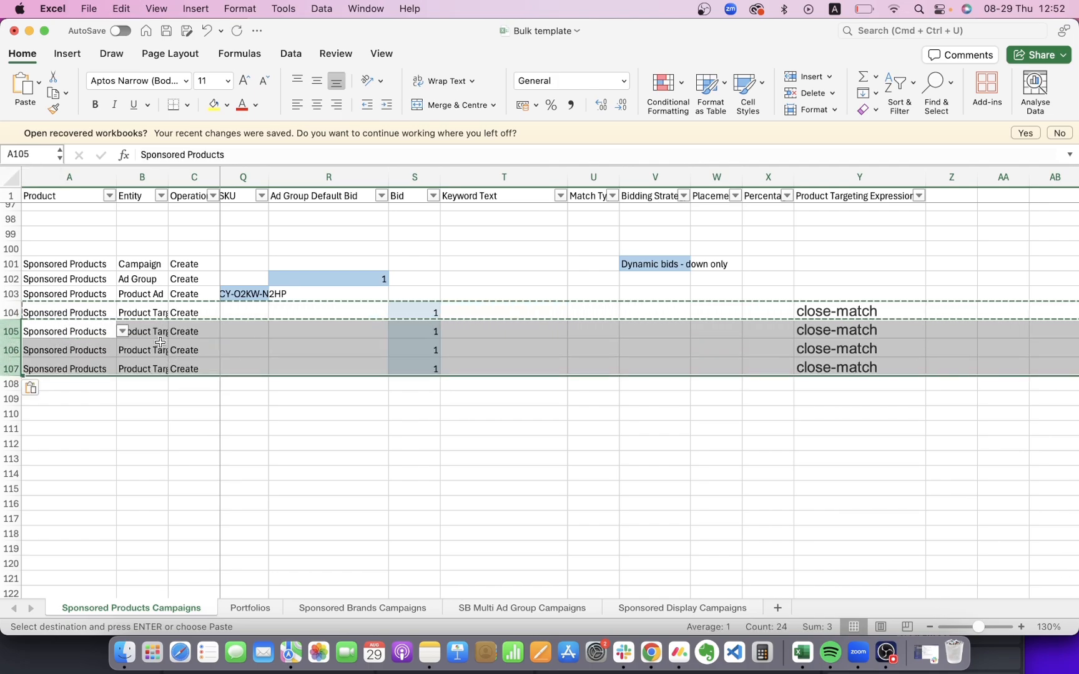
click(191, 331)
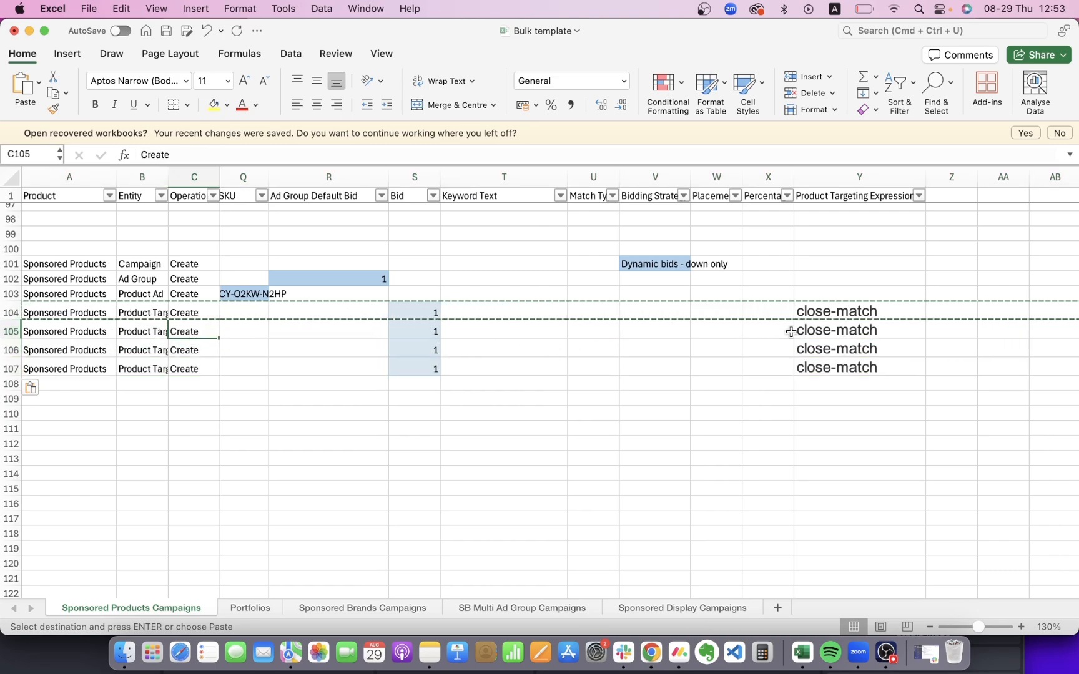
scroll(369, 313, left, 5)
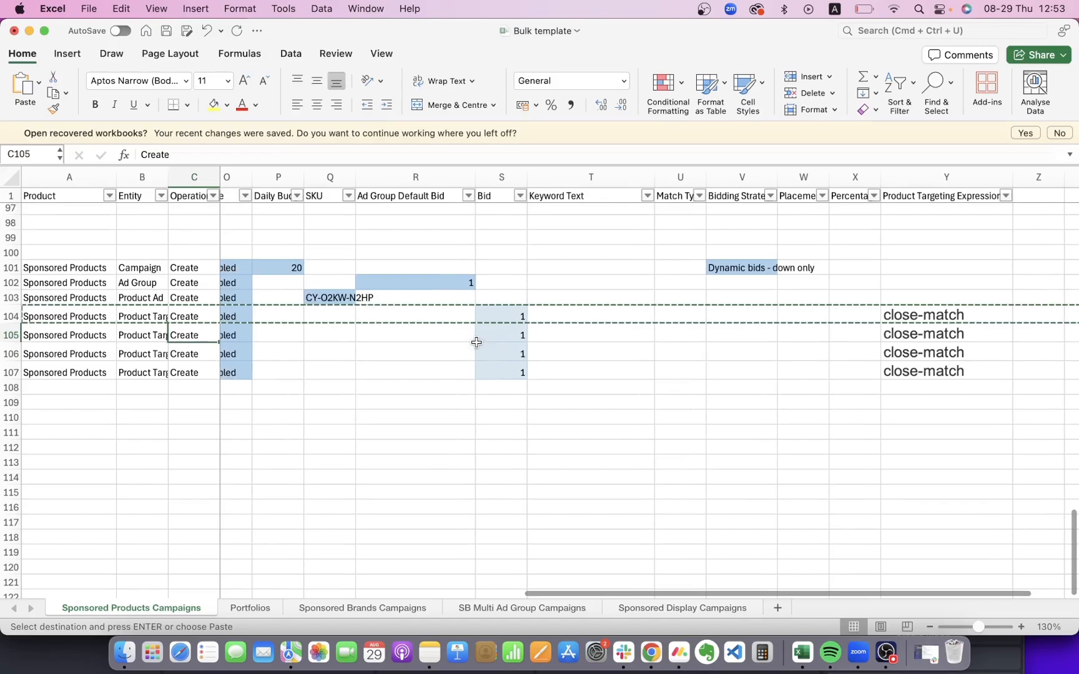
scroll(427, 360, left, 3)
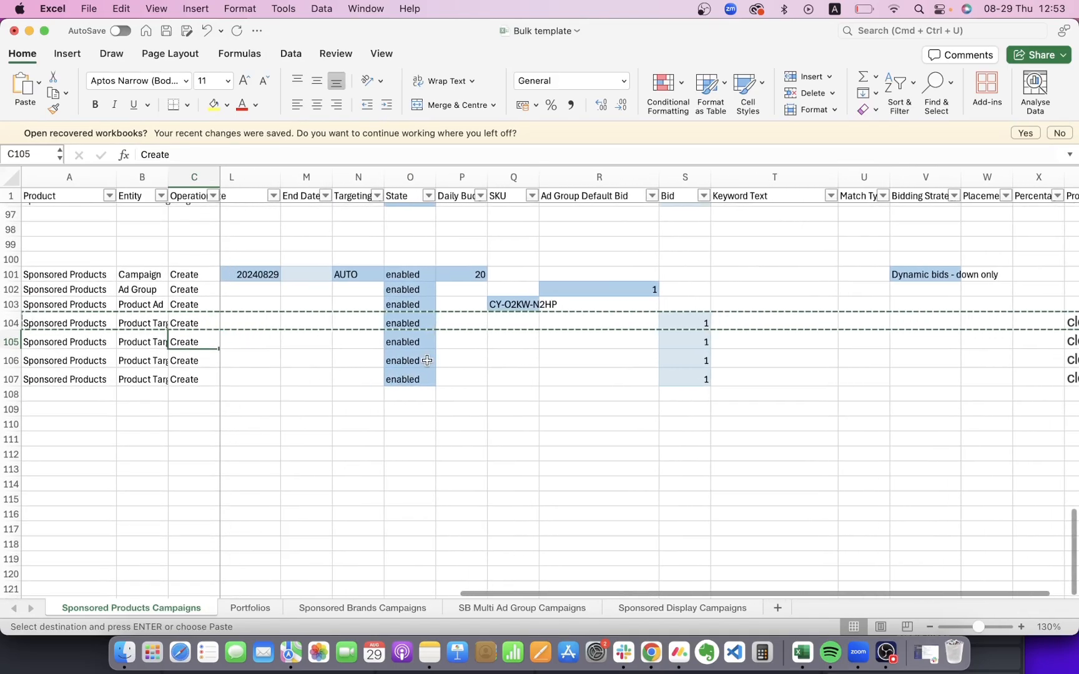
scroll(427, 360, right, 6)
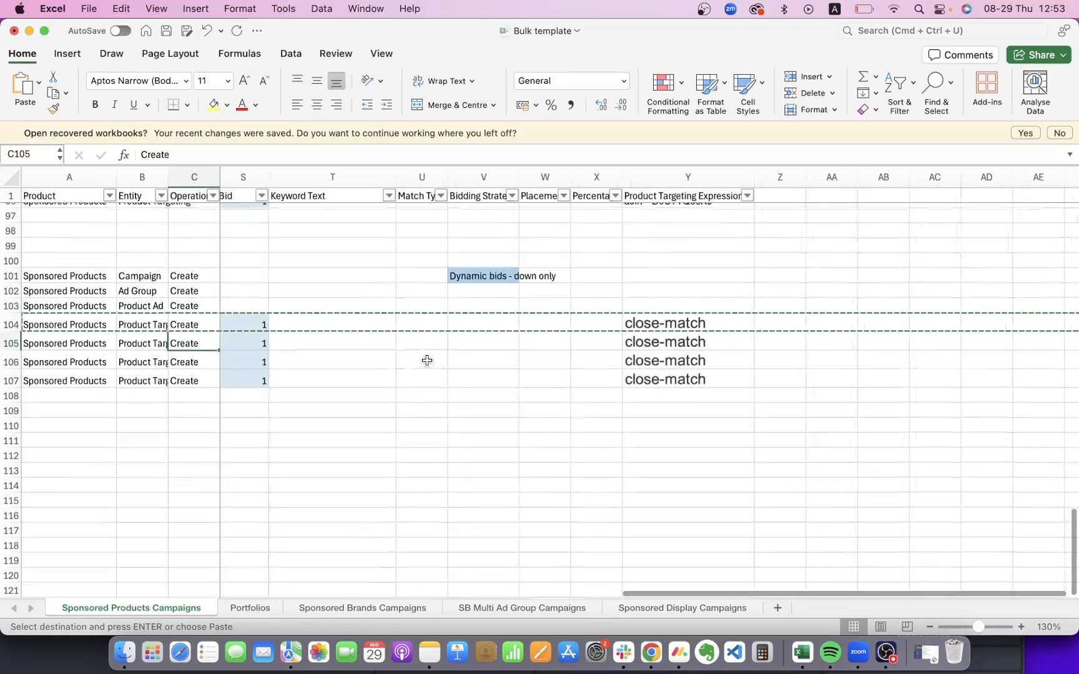
Copy loose-match from the bulksheet documentation's note in Chrome into the Product Targeting Expression cell Y105 of the Excel template.
click(615, 372)
key(super+Tab)
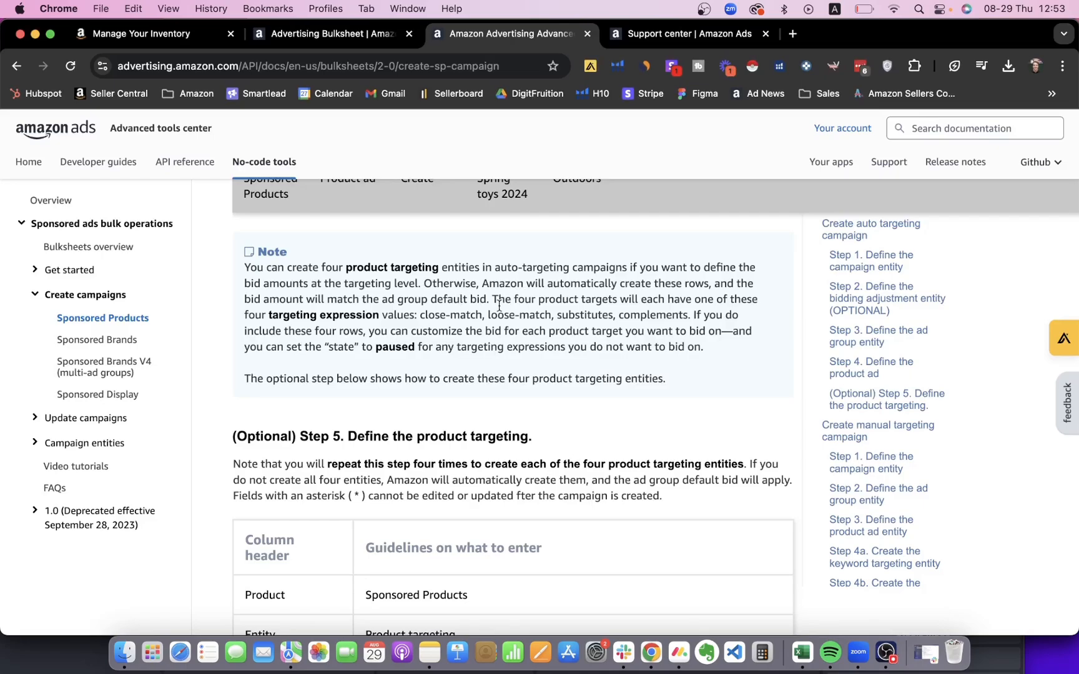
drag(487, 314, 554, 314)
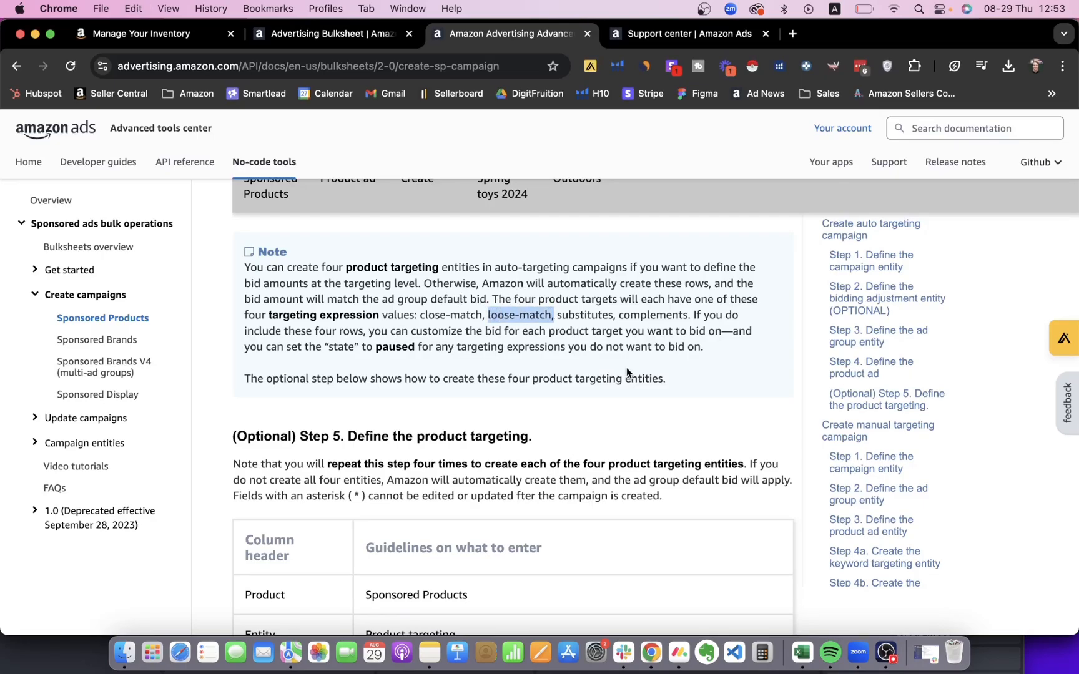
key(super+Tab)
key(super+Tab)
click(550, 315)
drag(550, 315, 493, 316)
key(super+c)
key(super+Tab)
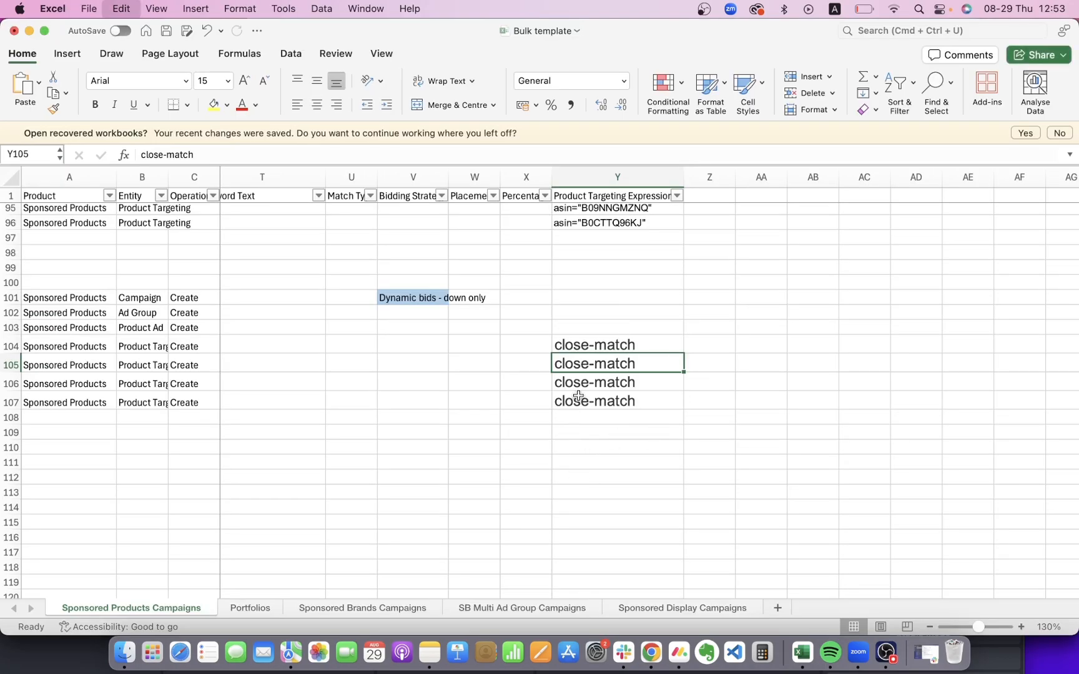
key(super+v)
Copy substitutes from the documentation's note in Chrome into the Product Targeting Expression cell Y106 of the Excel template.
key(super+Tab)
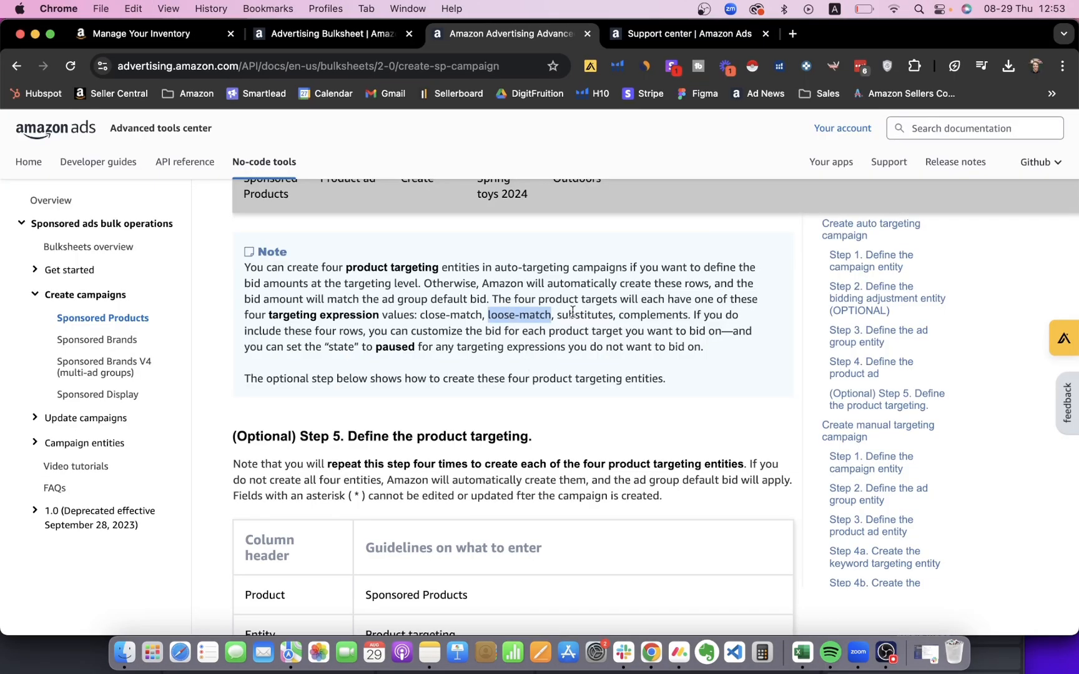
key(super+Tab)
scroll(700, 387, down, 2)
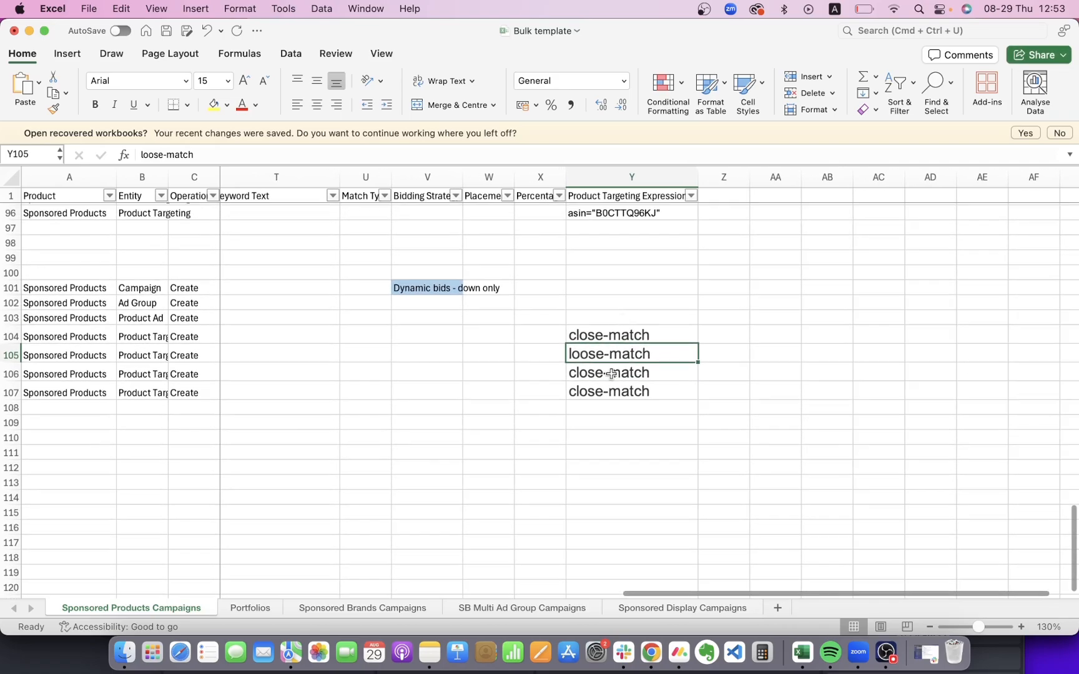
scroll(644, 255, right, 2)
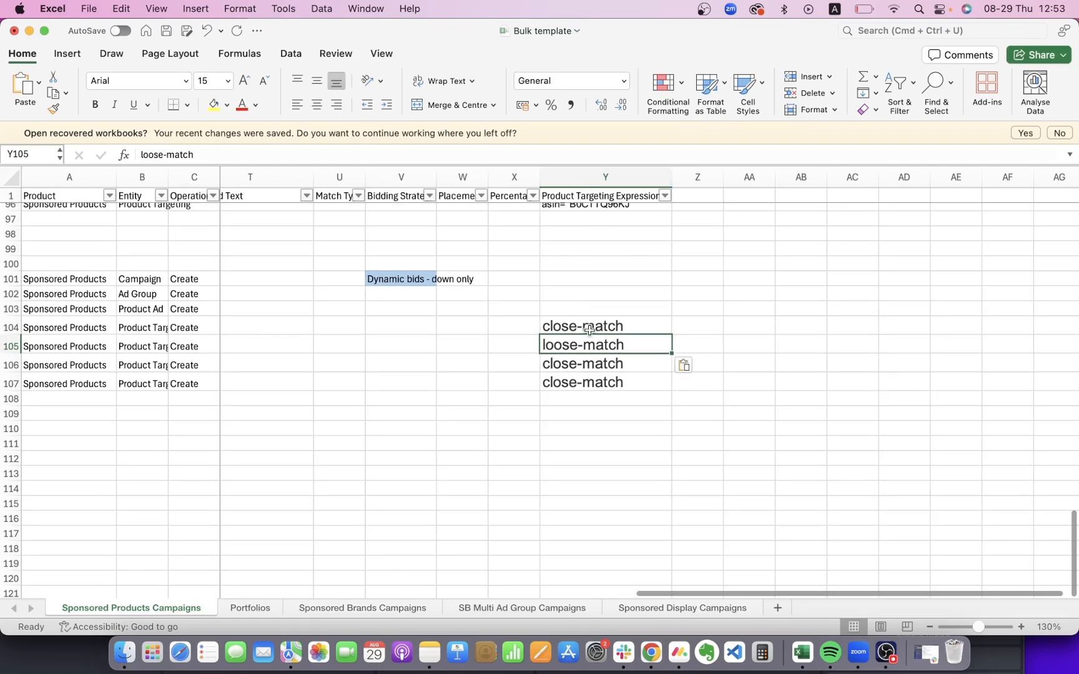
key(super+Tab)
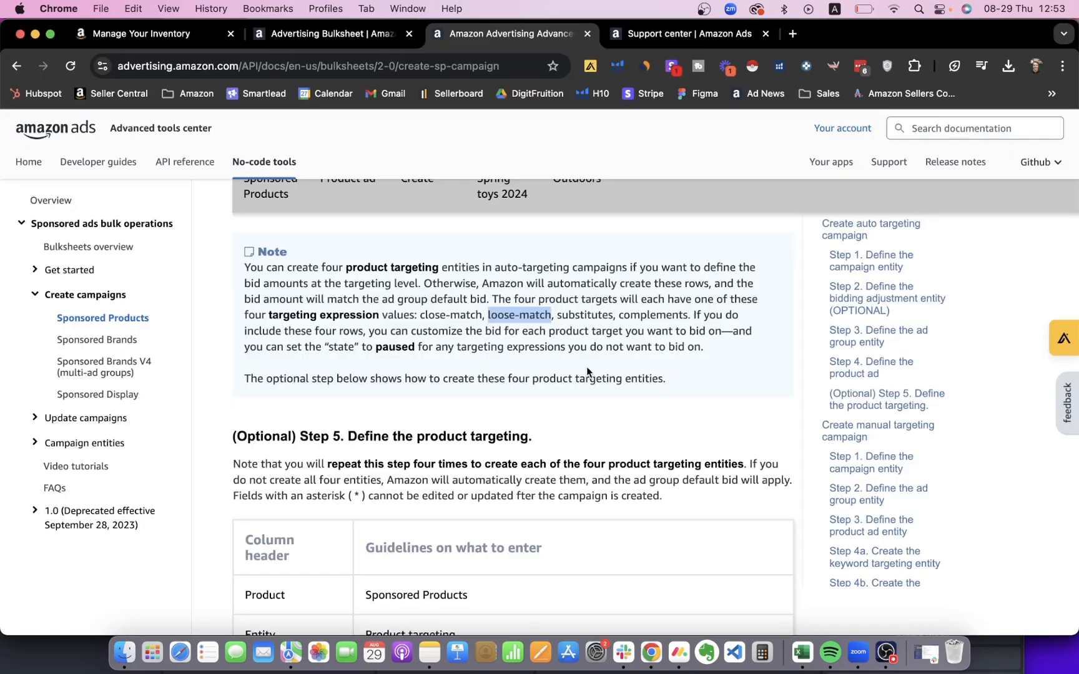
double_click(569, 314)
key(super+c)
key(super+Tab)
click(640, 363)
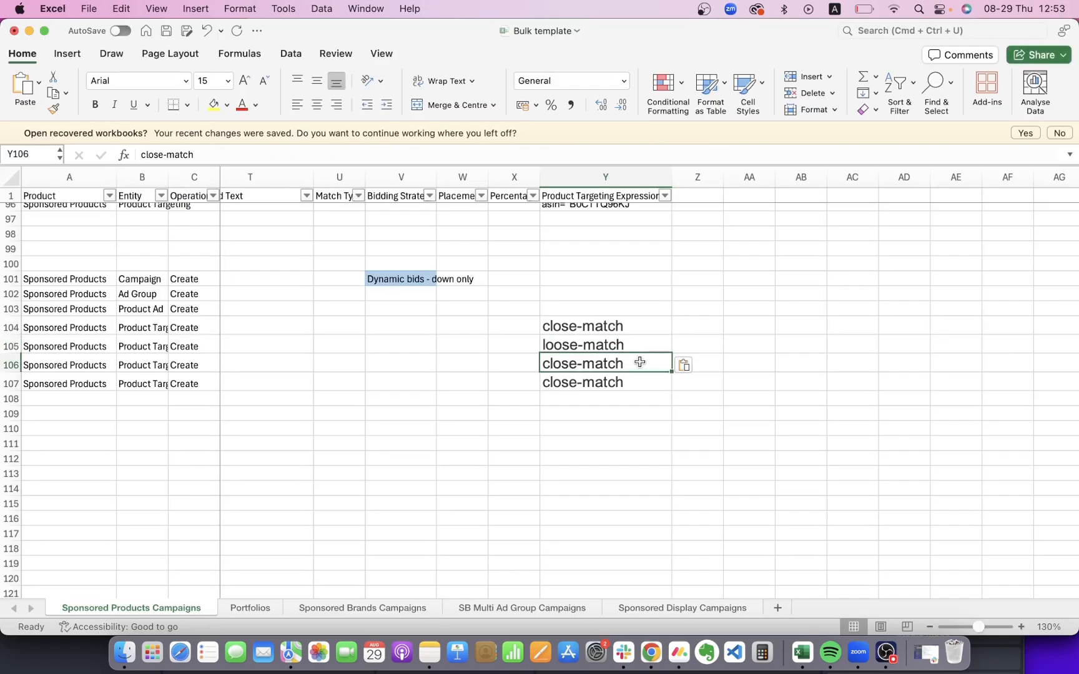
key(super+v)
key(super+Tab)
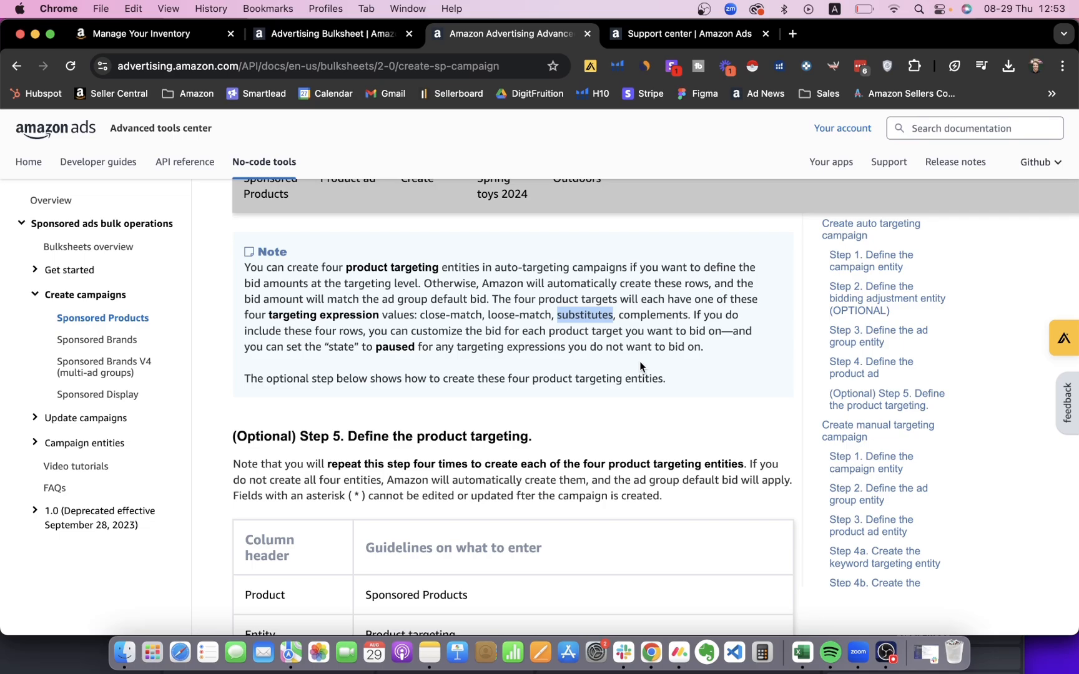
key(super+Tab)
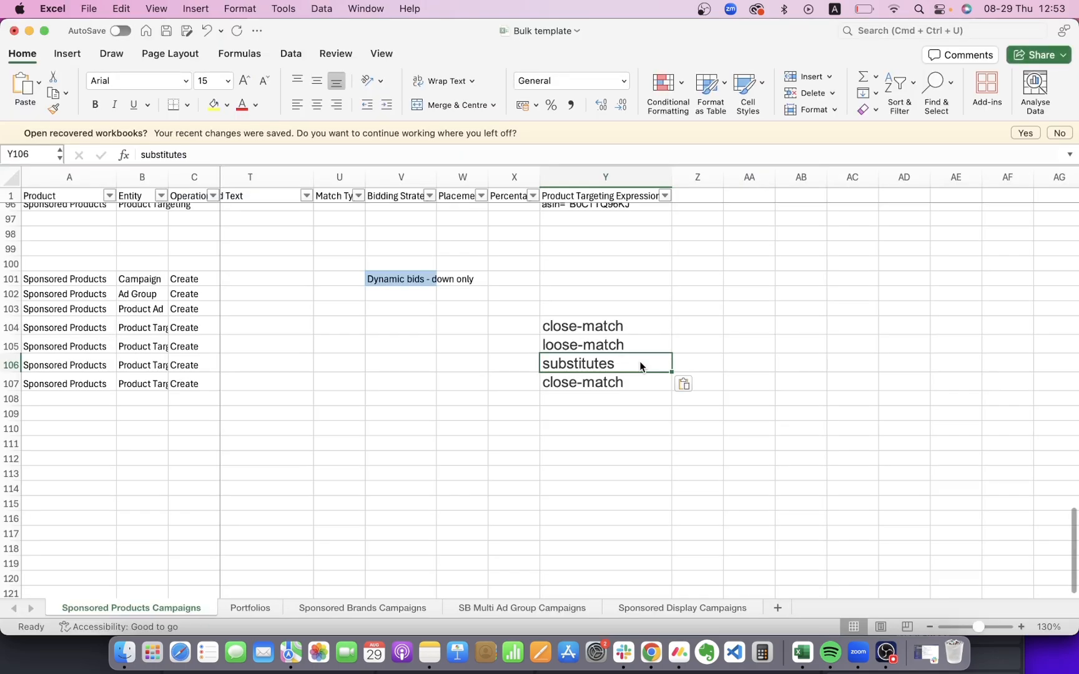
Copy complements from the documentation's note in Chrome into the Product Targeting Expression cell Y107 of the Excel template.
key(super+Tab)
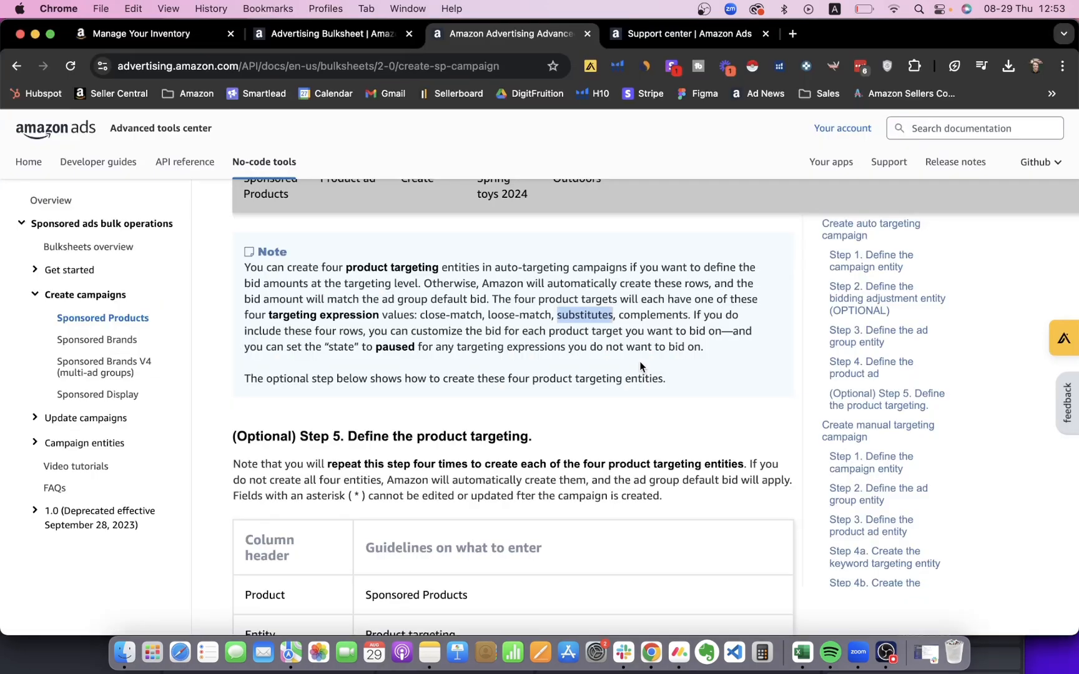
double_click(643, 315)
key(super+c)
key(super+Tab)
click(599, 382)
key(super+v)
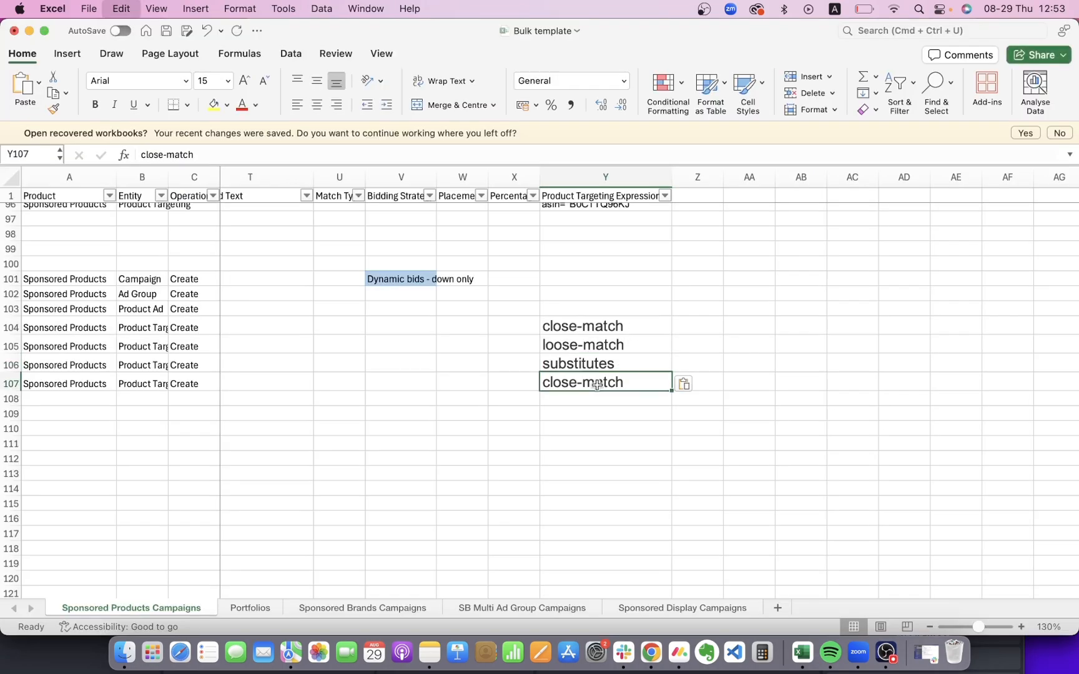
Set the Bid of the close-match targeting row in cell S104 to 1.2.
scroll(519, 360, left, 2)
scroll(520, 360, left, 1)
scroll(519, 360, up, 1)
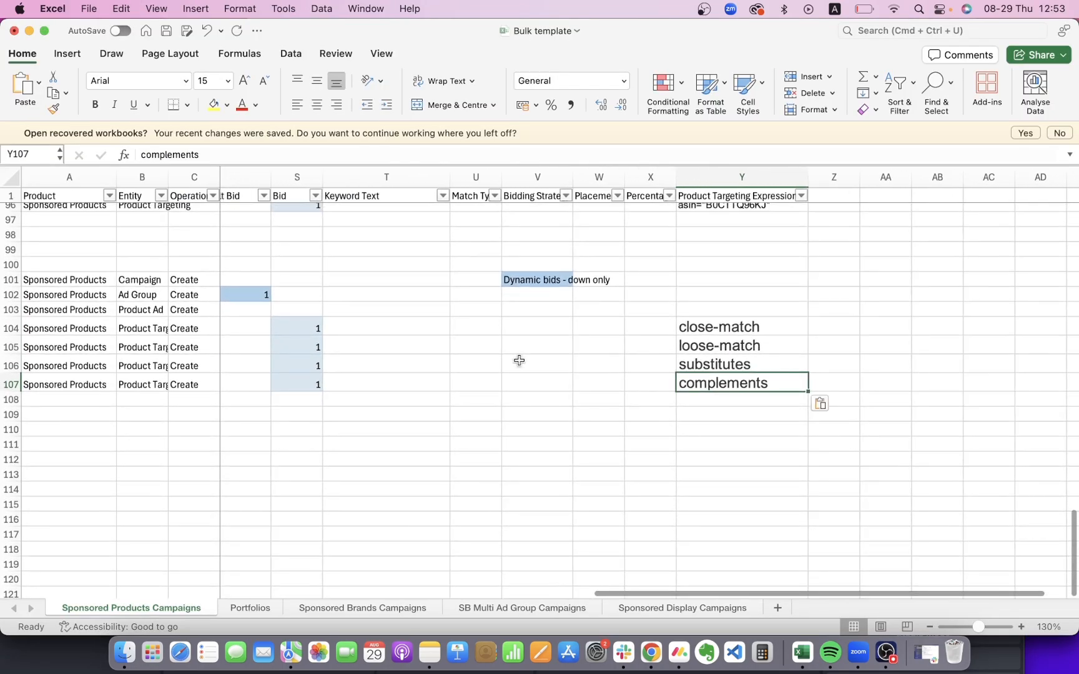
scroll(519, 361, left, 3)
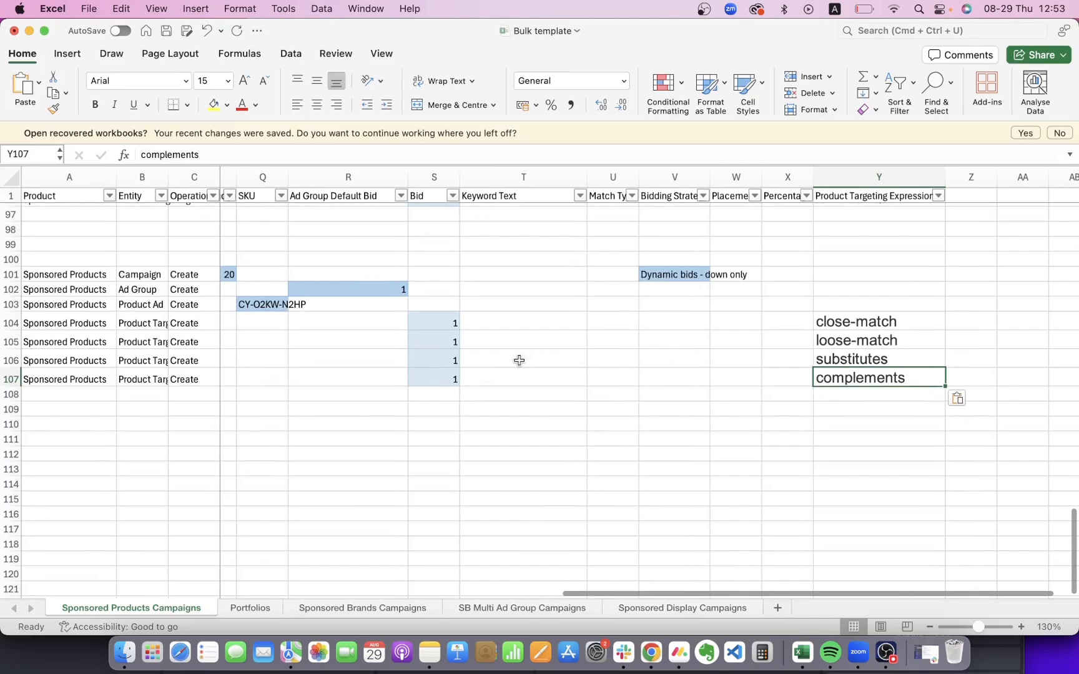
scroll(519, 361, left, 2)
scroll(517, 360, right, 1)
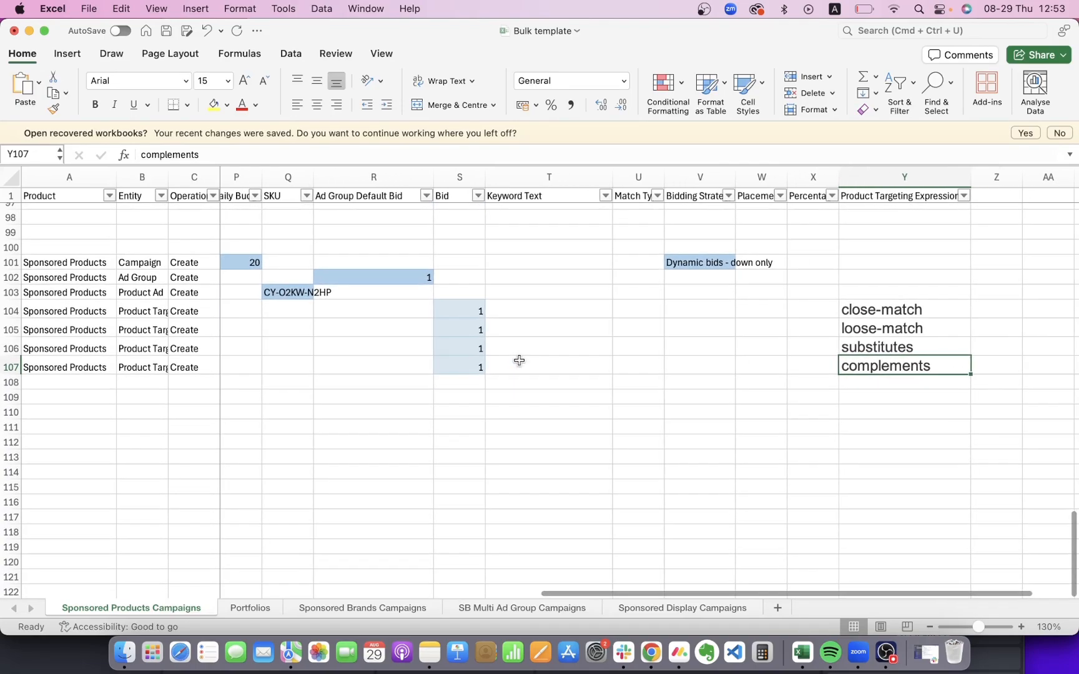
click(447, 322)
click(478, 310)
text(1.)
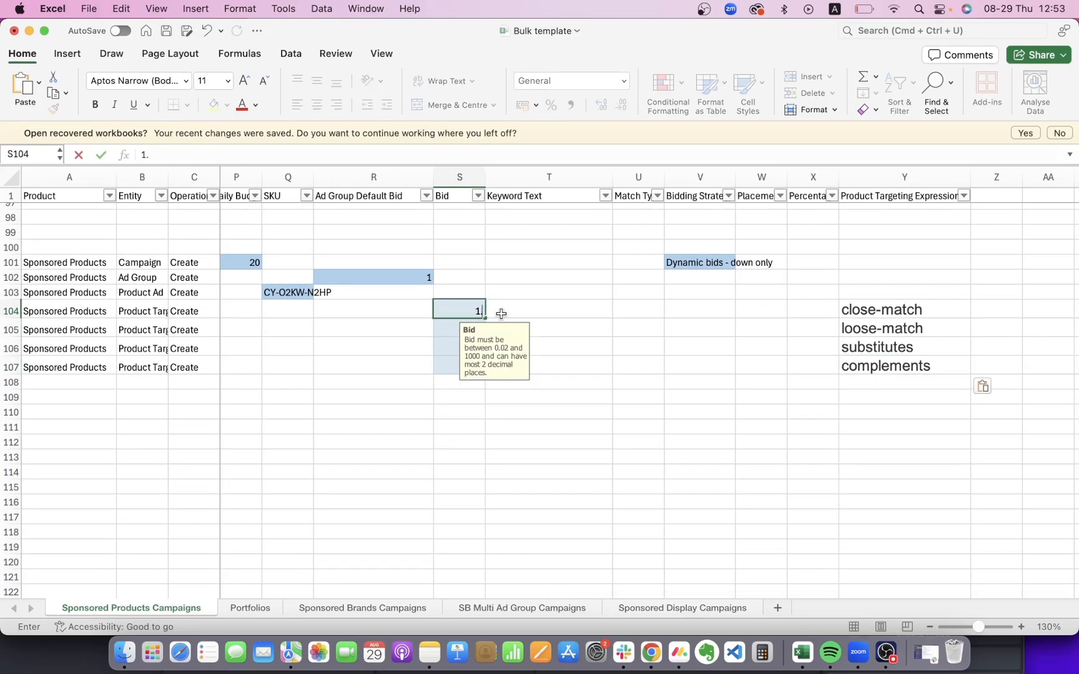
text(2)
key(Tab)
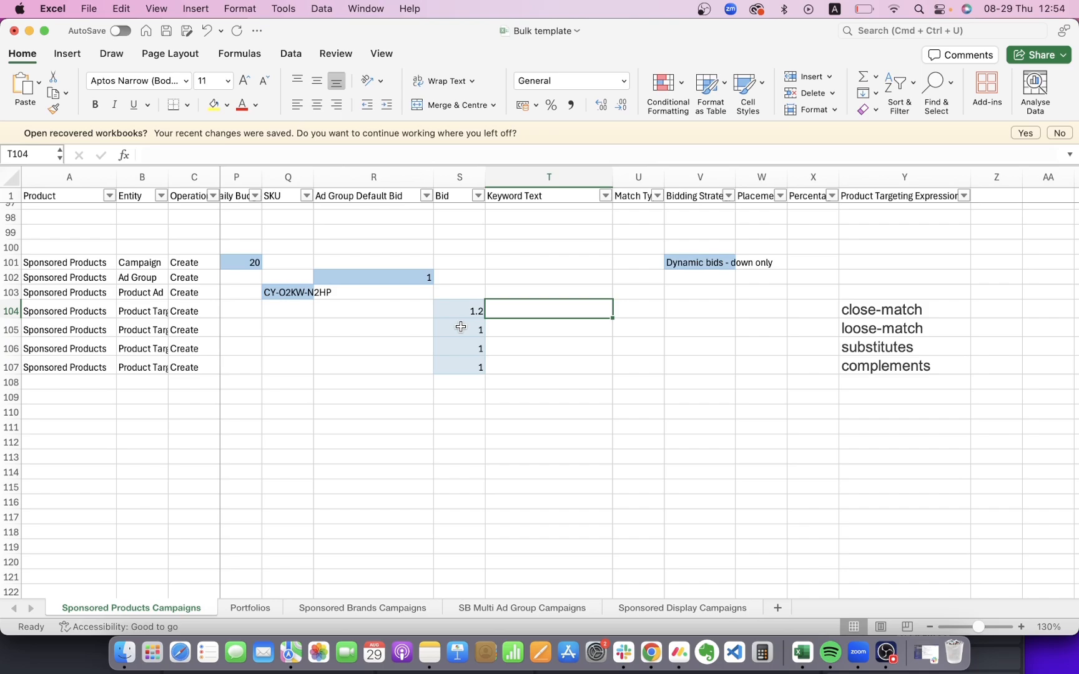
click(461, 327)
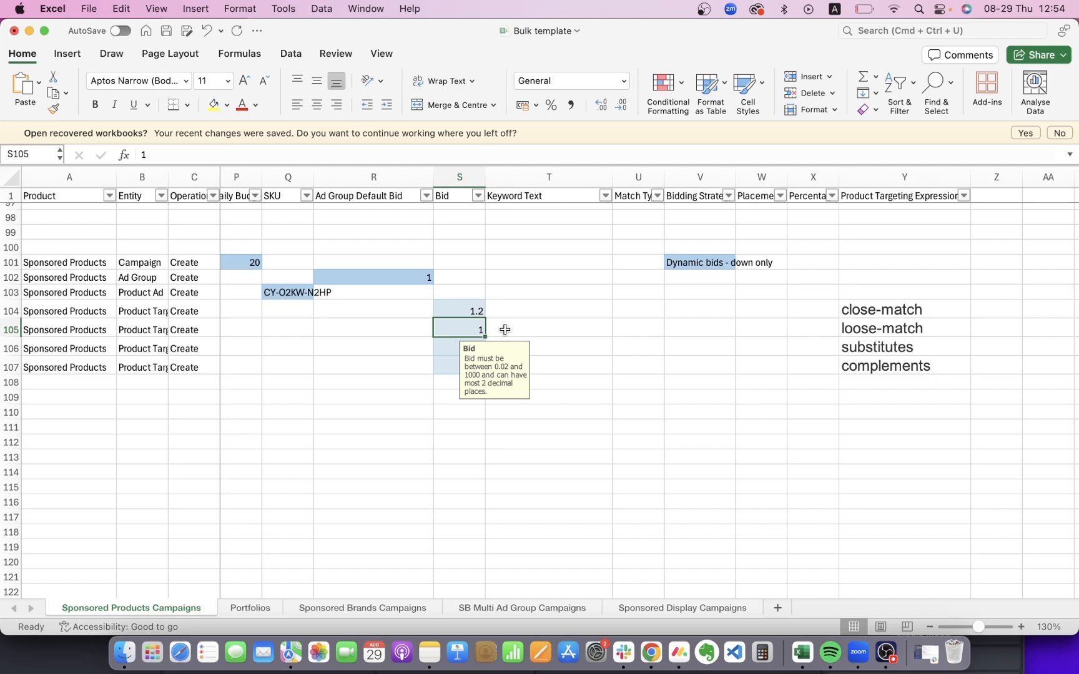
click(530, 312)
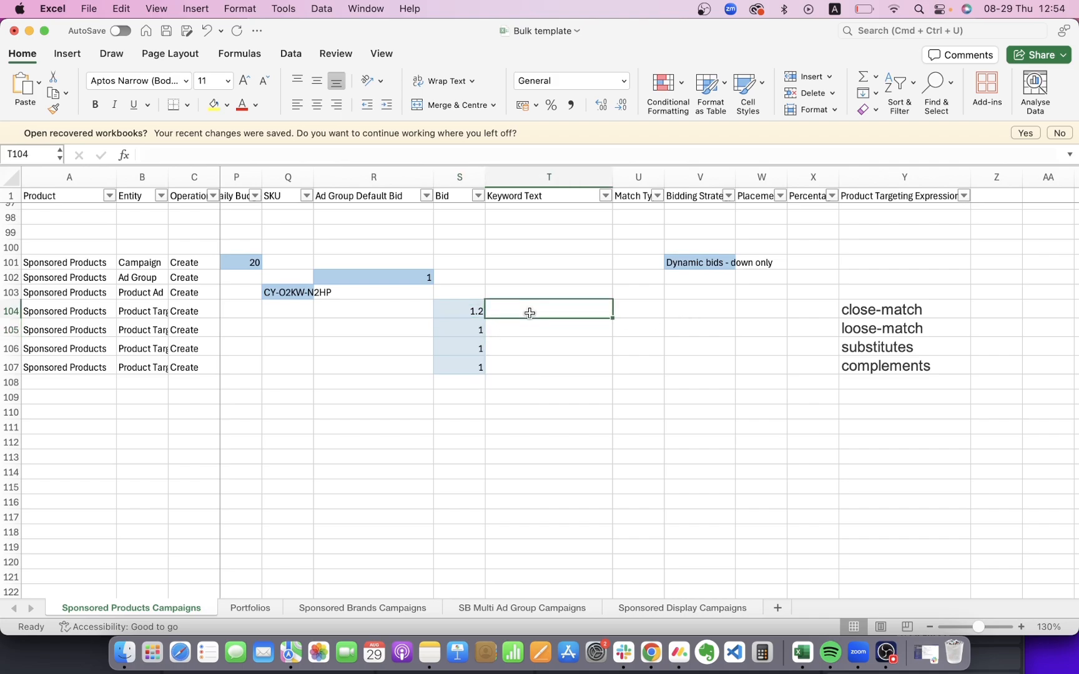
click(468, 314)
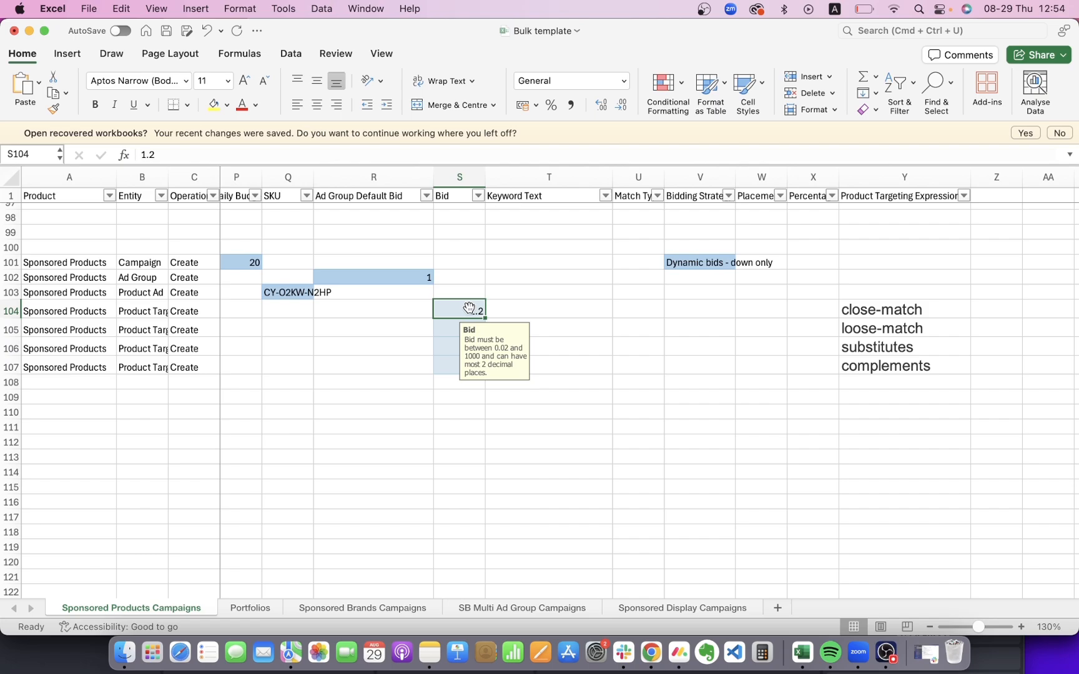
scroll(469, 305, down, 1)
click(442, 319)
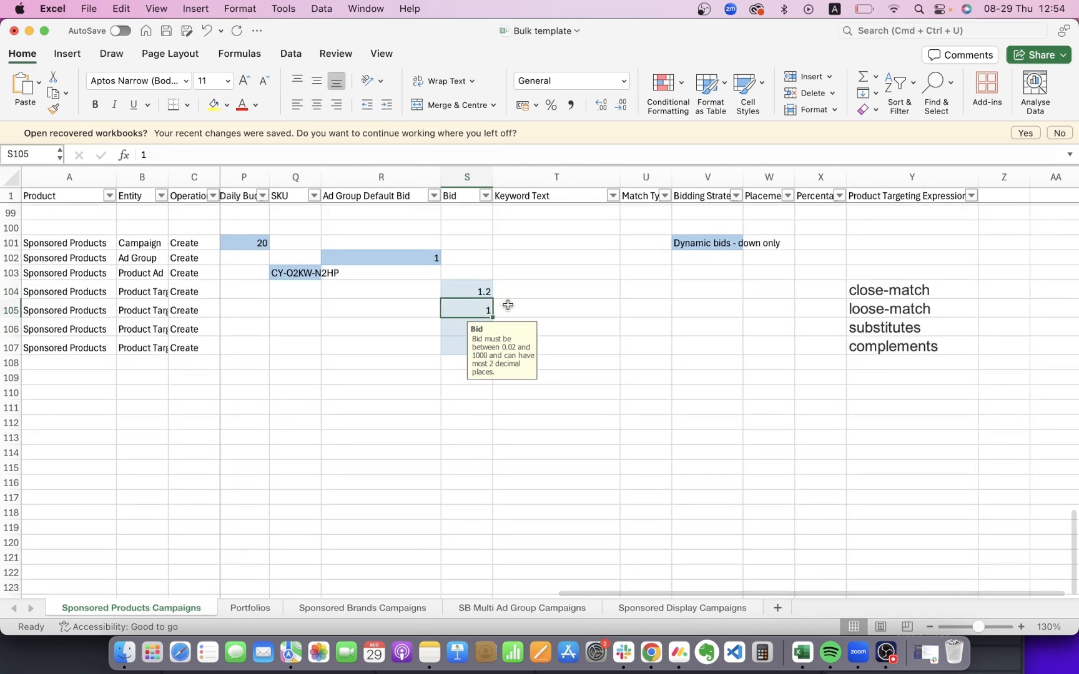
scroll(570, 309, right, 2)
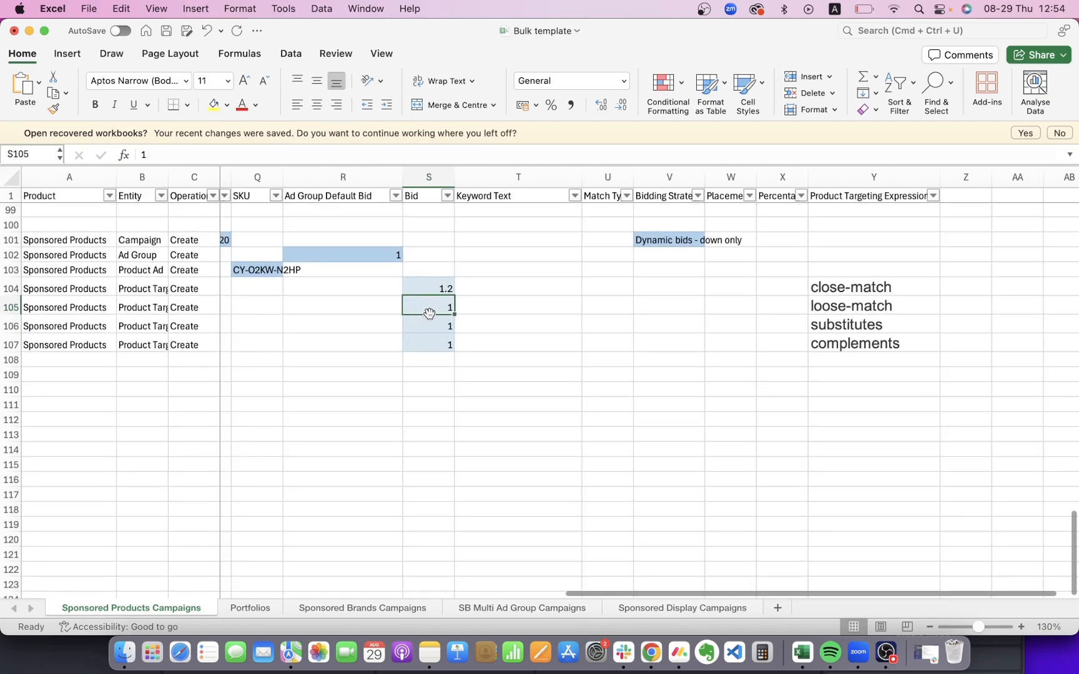
Set the Bid to 0.8 for both the substitutes and complements targeting rows in cells S106 and S107.
click(435, 323)
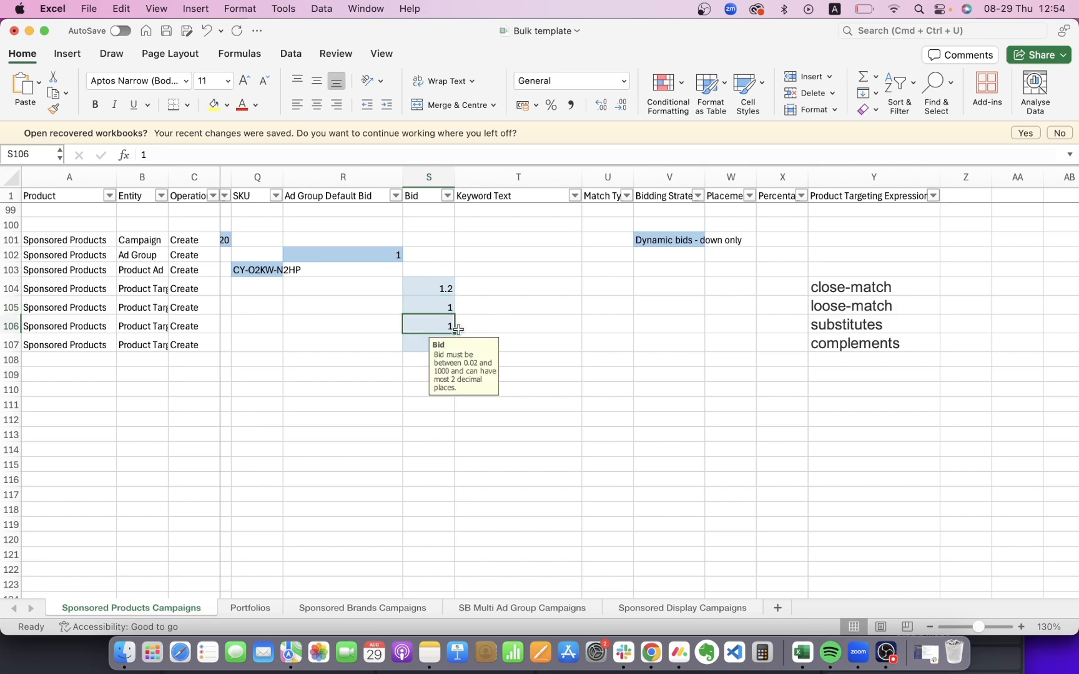
text(0.8)
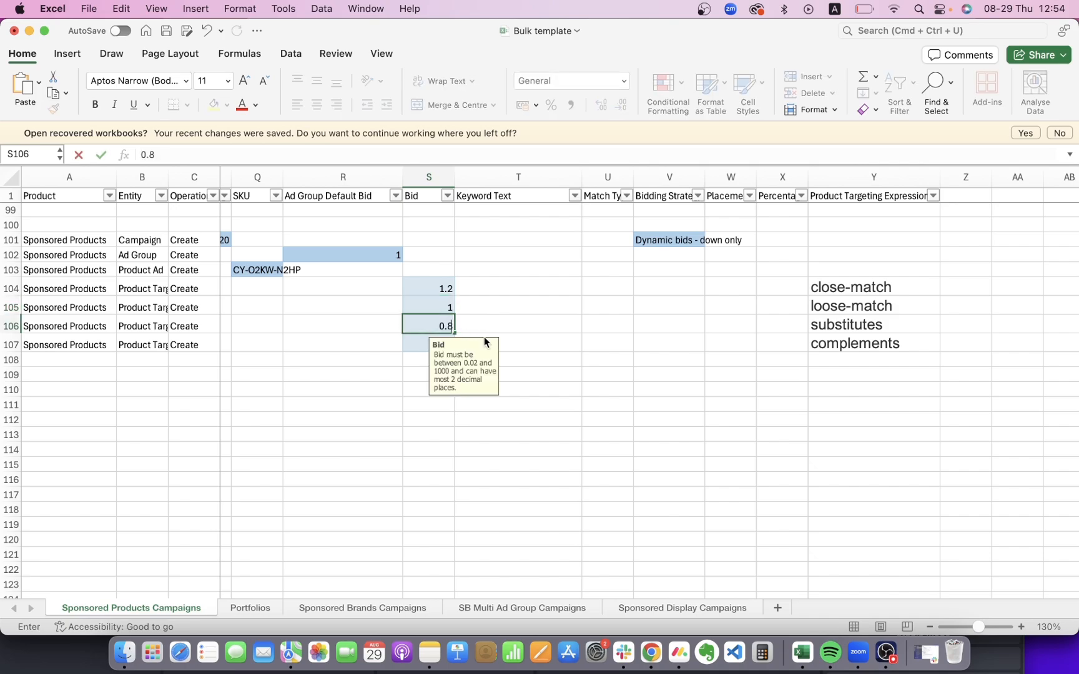
key(Return)
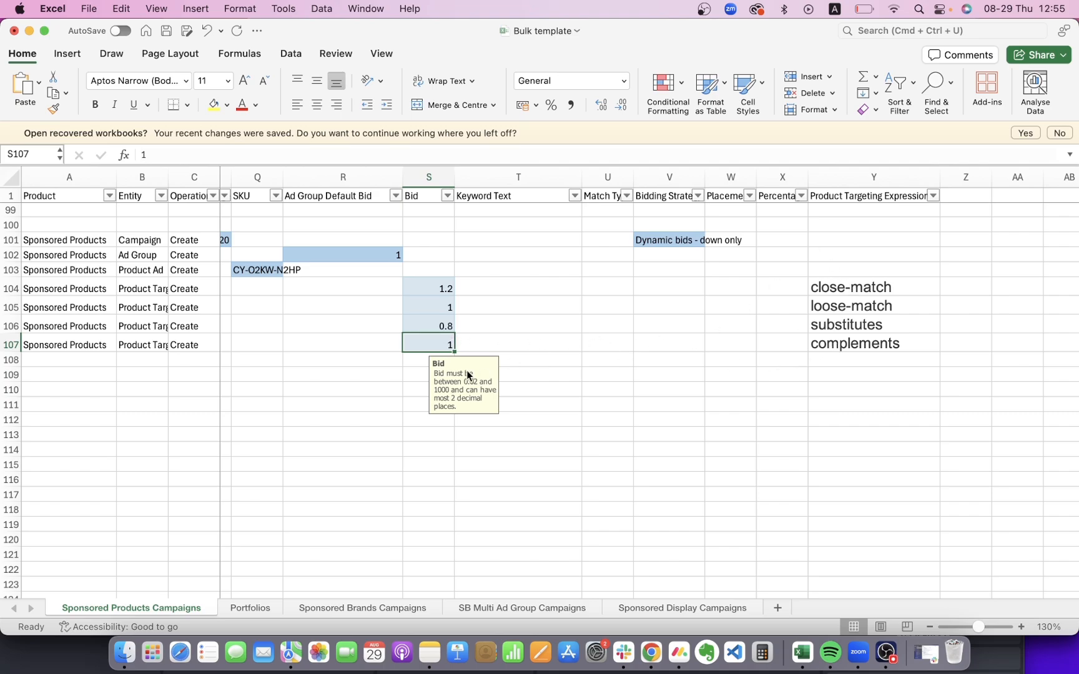
text(0.8)
key(Return)
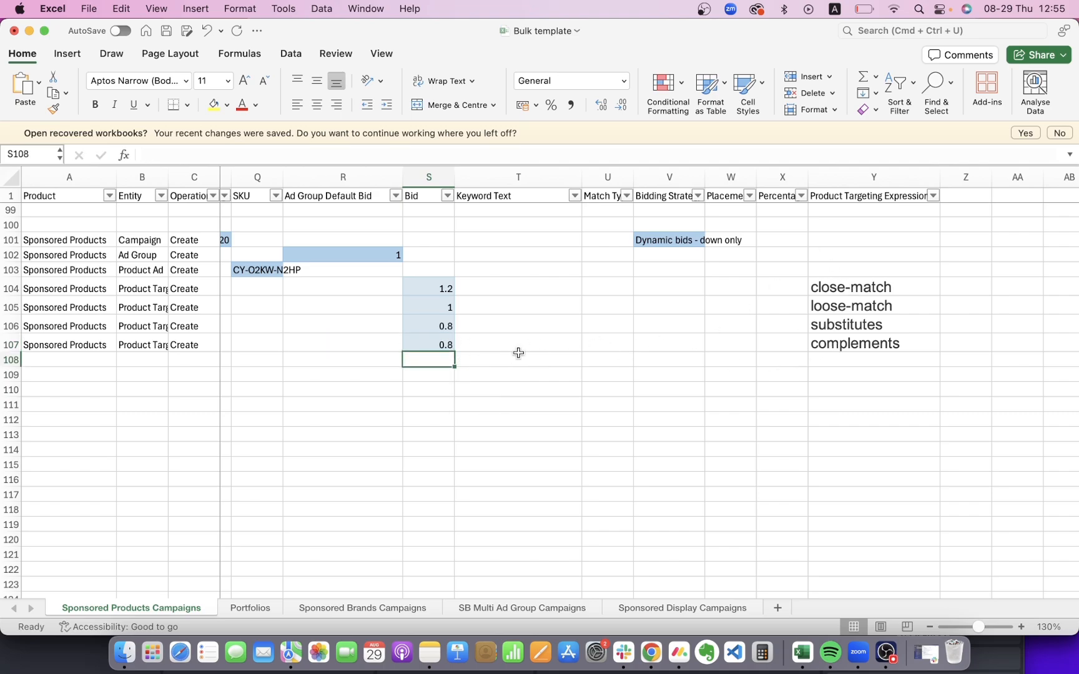
scroll(527, 351, left, 1)
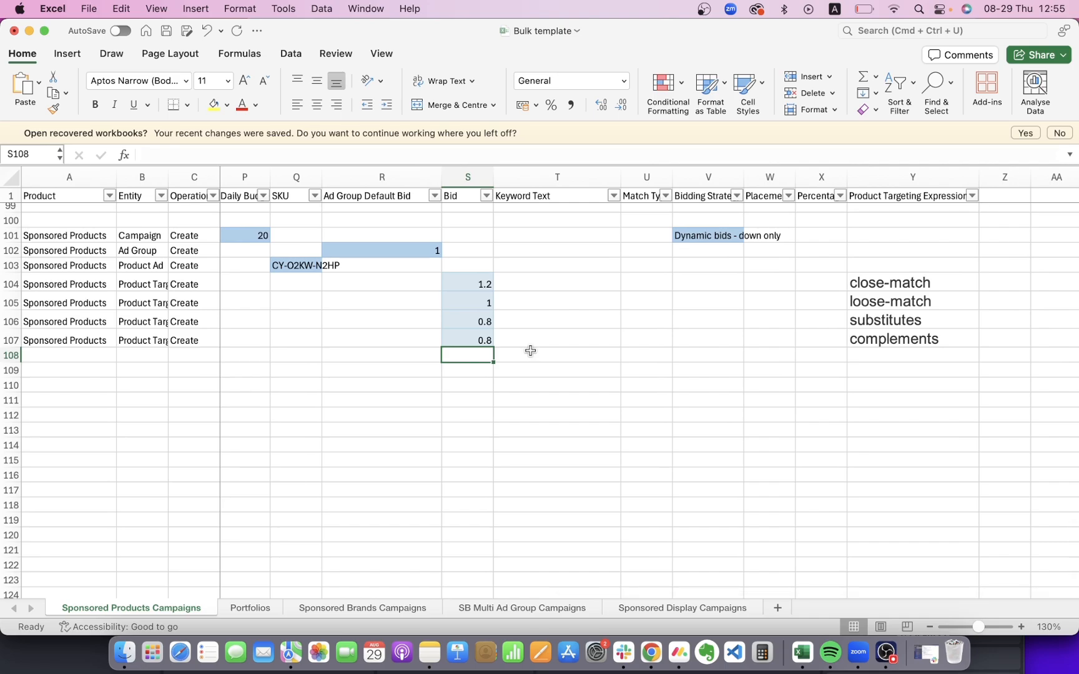
Examine the filled-in columns of the shoes campaign rows 101 to 107, from Campaign ID through Ad Group Default Bid.
scroll(631, 356, left, 10)
scroll(630, 357, up, 4)
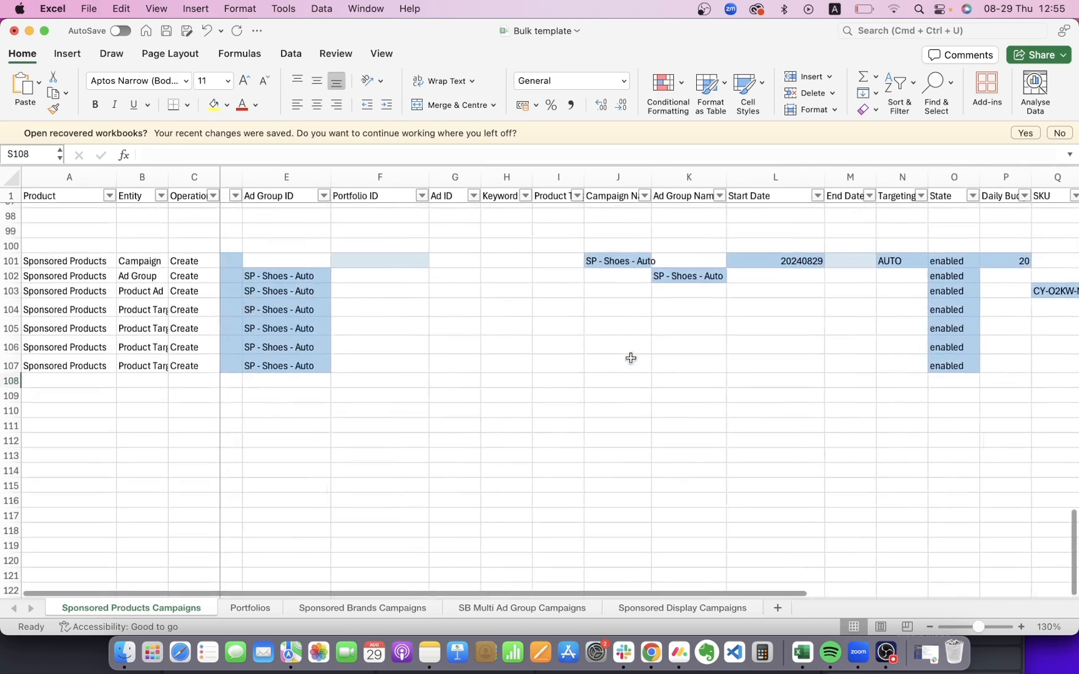
scroll(630, 358, right, 3)
scroll(631, 357, down, 3)
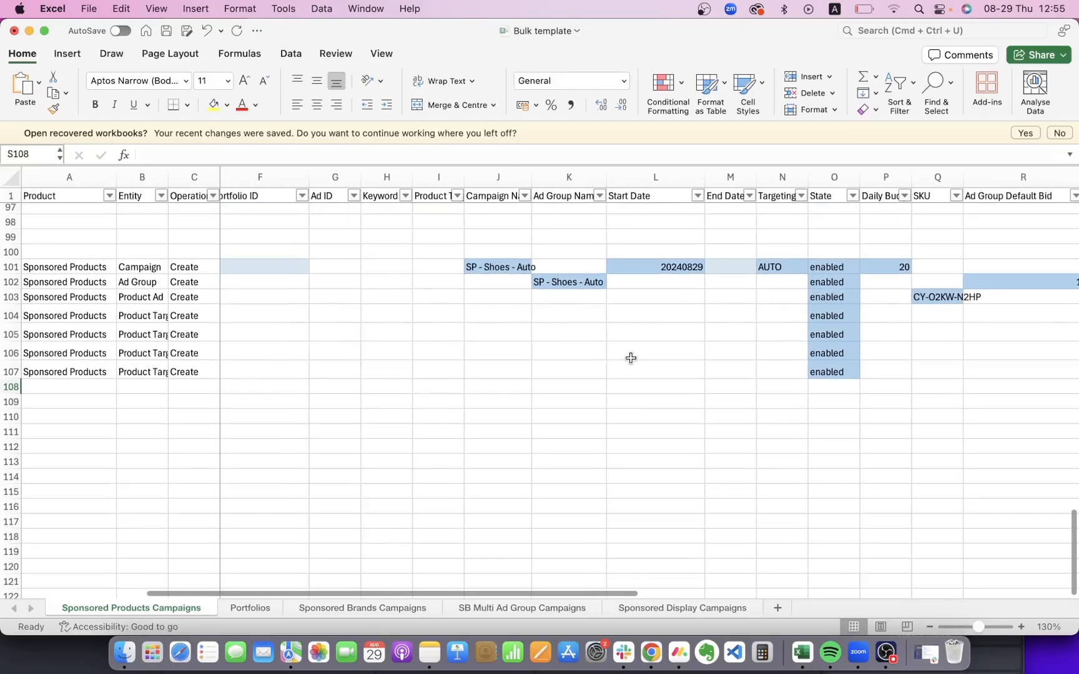
scroll(630, 358, left, 3)
scroll(630, 358, up, 1)
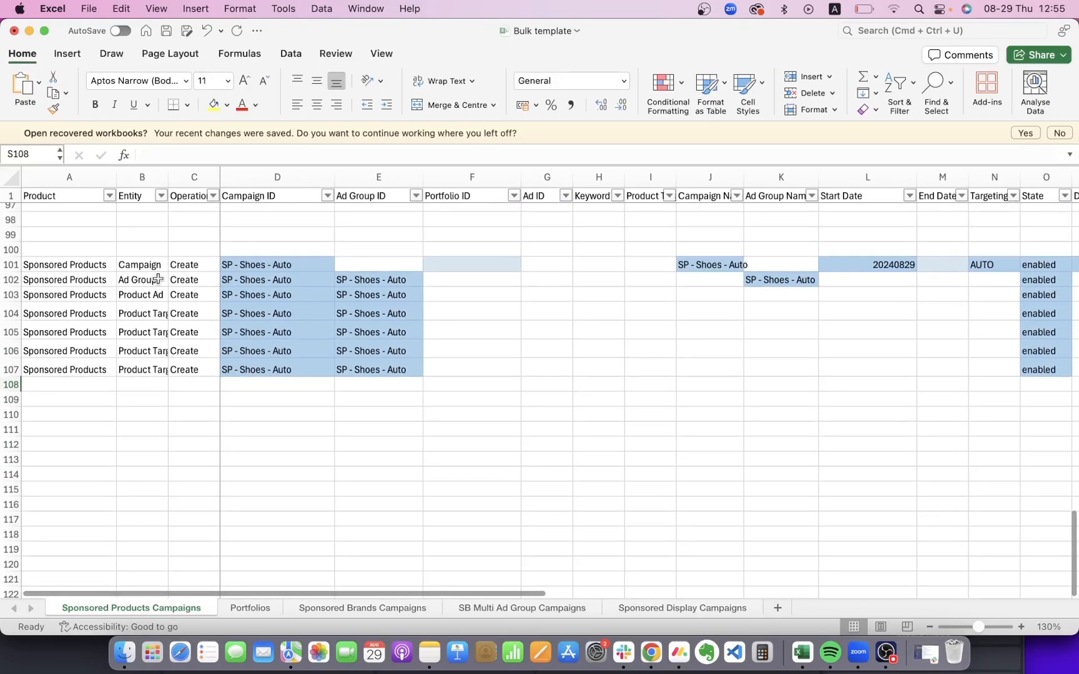
click(270, 176)
click(250, 241)
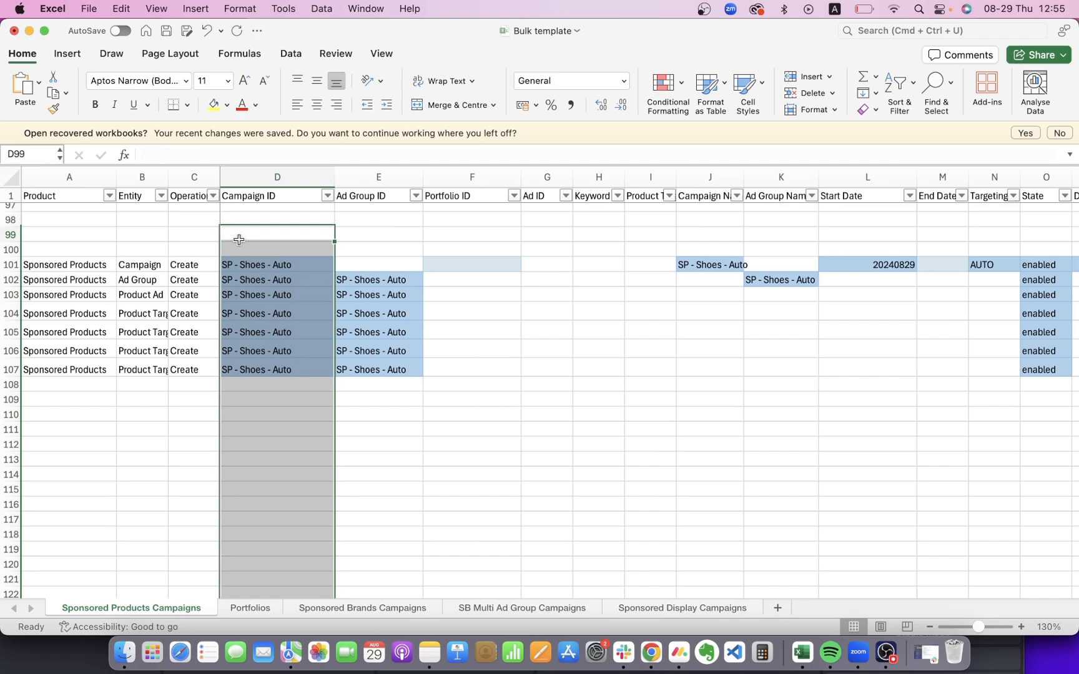
Review the Operation cells of rows 101 to 107, copying Create from C101 and selecting C102 through C107.
drag(188, 265, 184, 358)
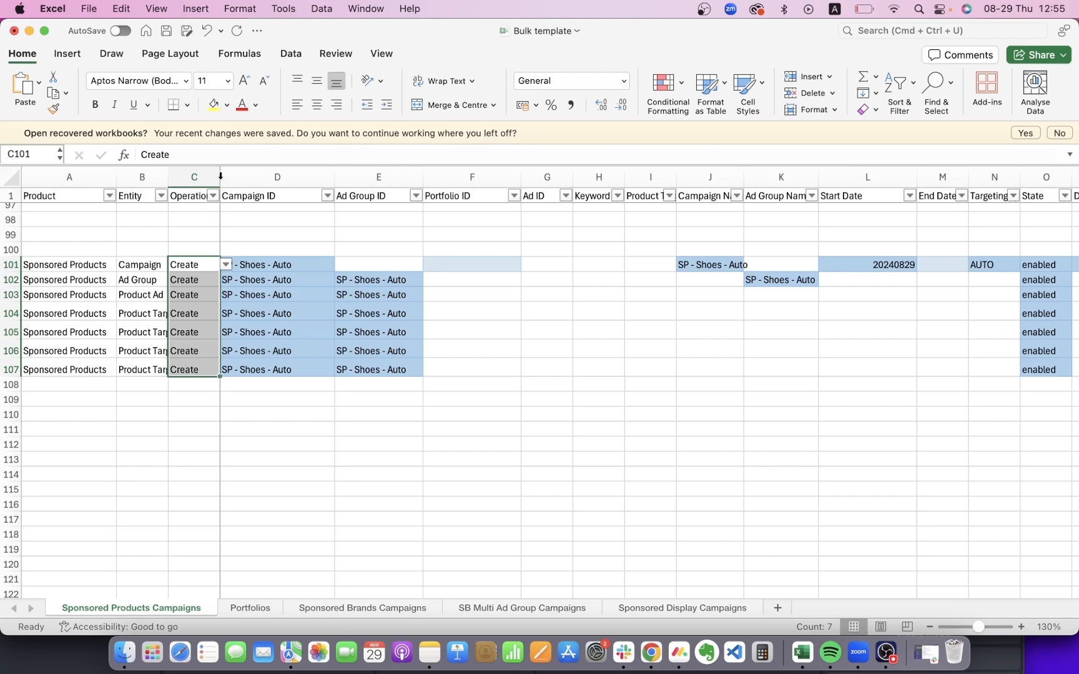
click(262, 279)
click(187, 265)
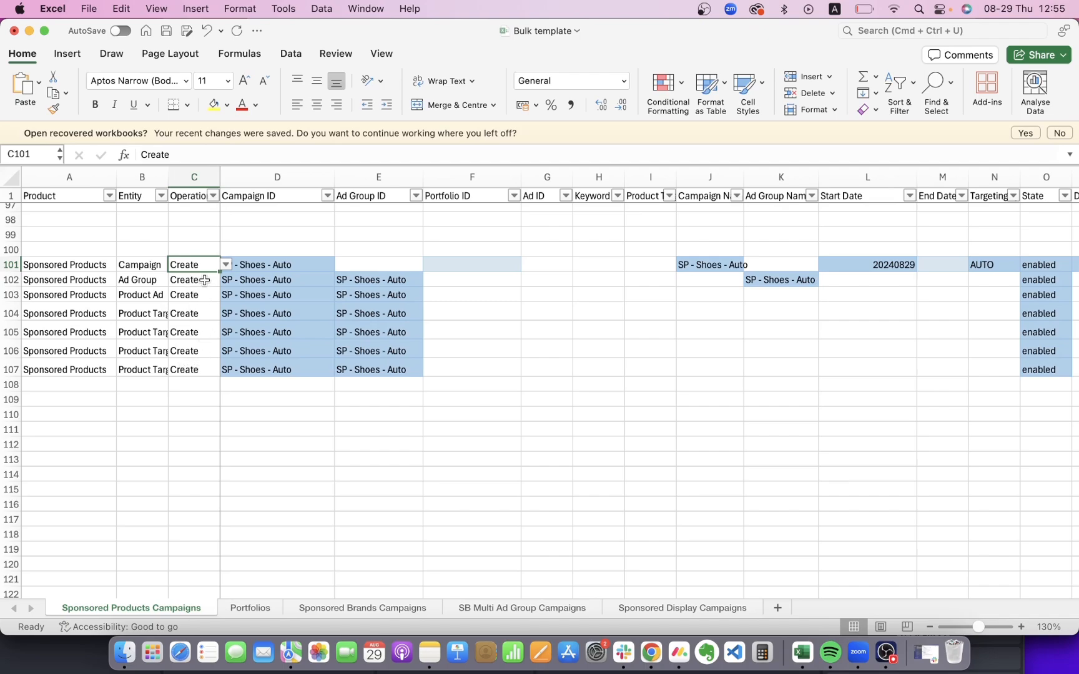
key(super+c)
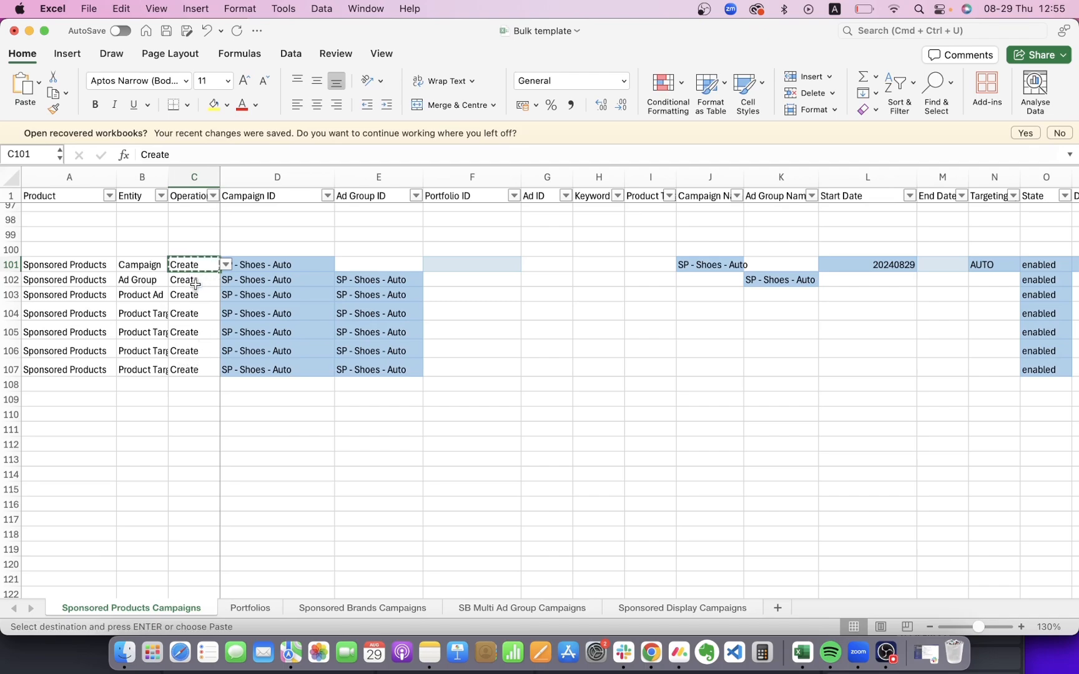
drag(195, 284, 191, 369)
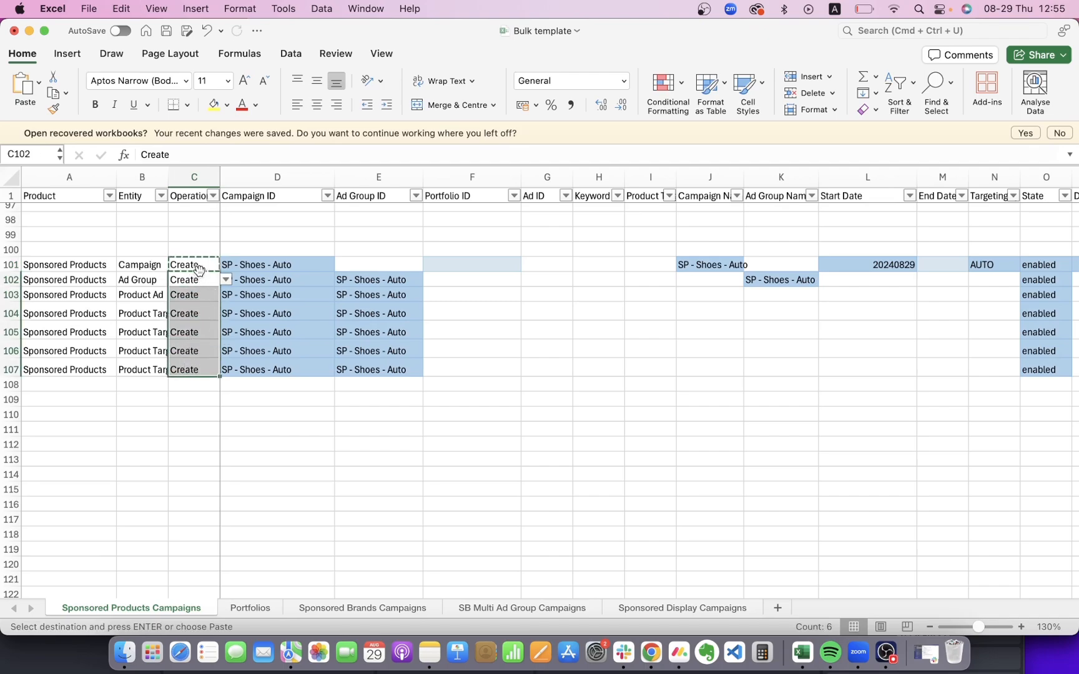
click(312, 329)
scroll(380, 349, down, 1)
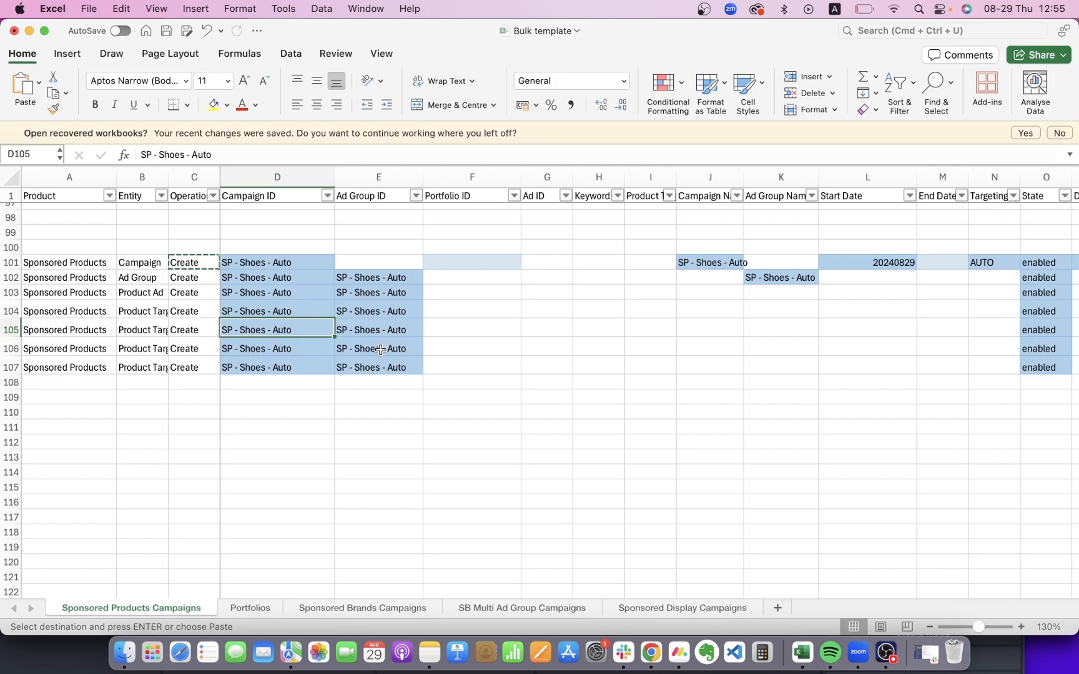
click(429, 370)
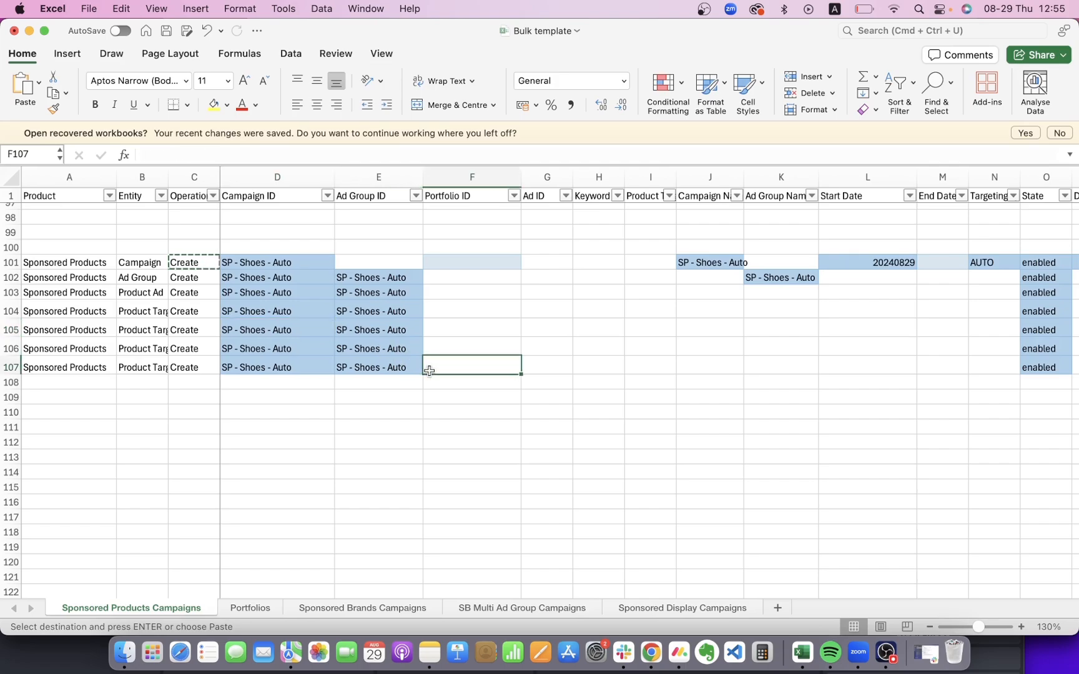
Save the workbook and duplicate the auto campaign rows 101 to 107 directly below, starting at row 108.
key(super+s)
scroll(475, 378, down, 3)
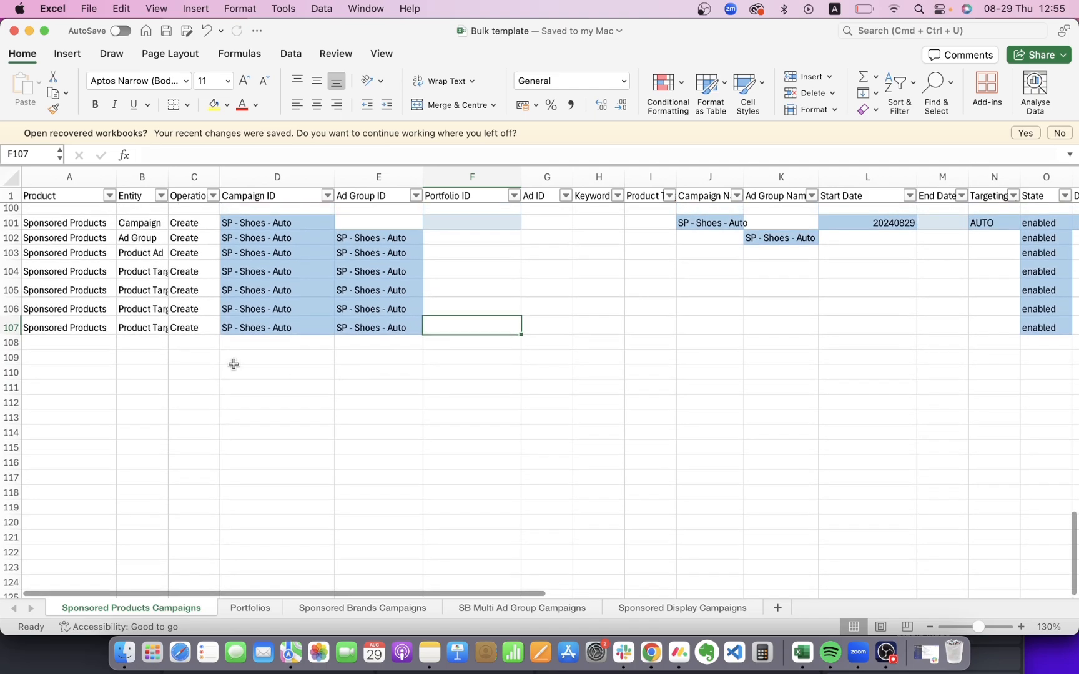
drag(12, 223, 14, 334)
key(super+c)
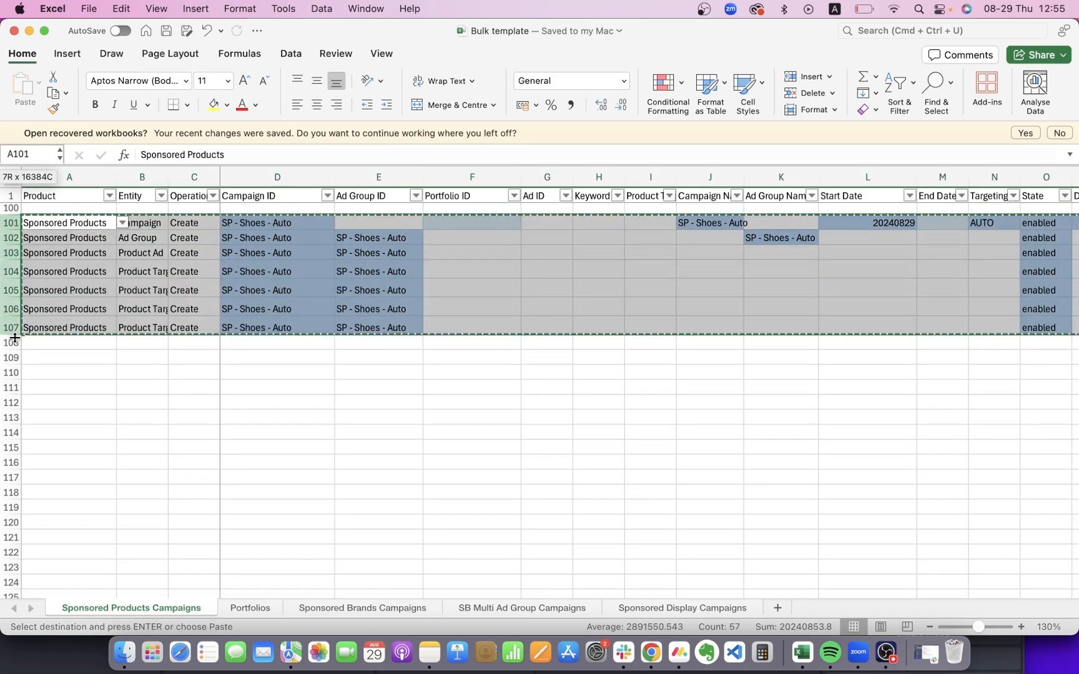
scroll(90, 347, up, 1)
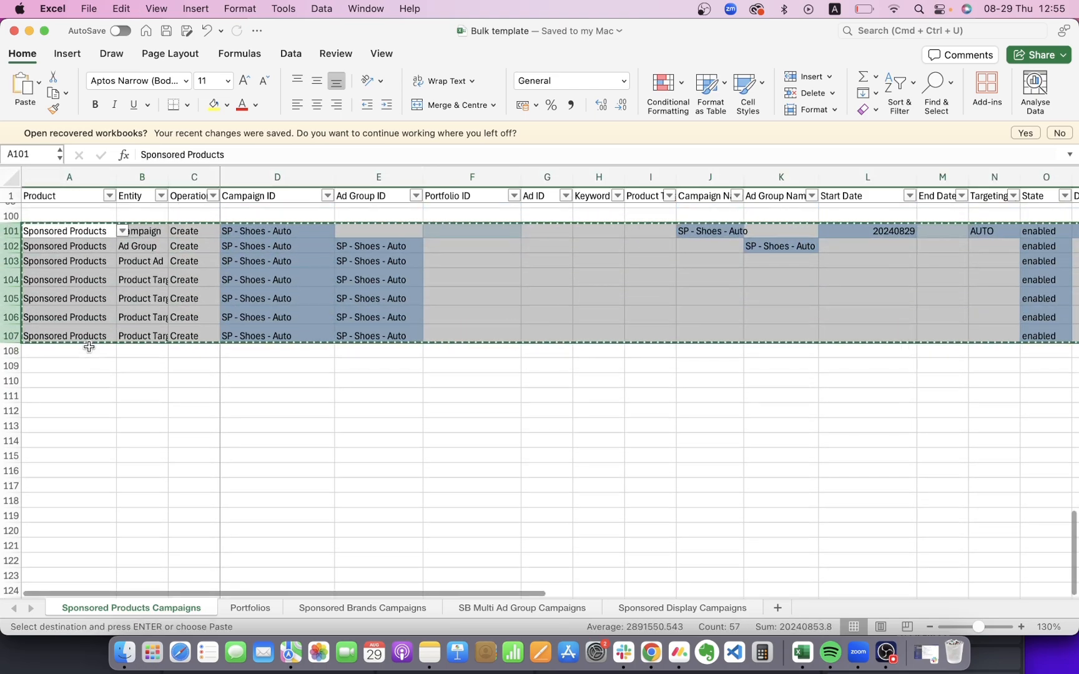
click(29, 357)
key(super+v)
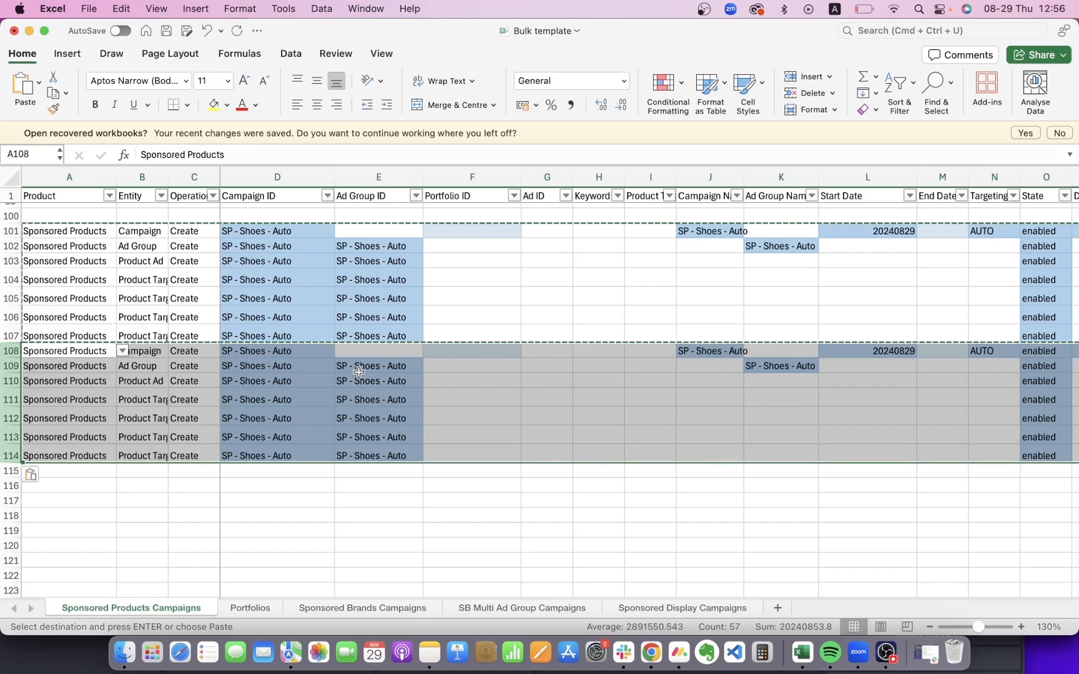
Compare the duplicated campaign rows 108 to 114 with the original rows 101 to 107, from Campaign ID through Bid.
scroll(359, 372, down, 2)
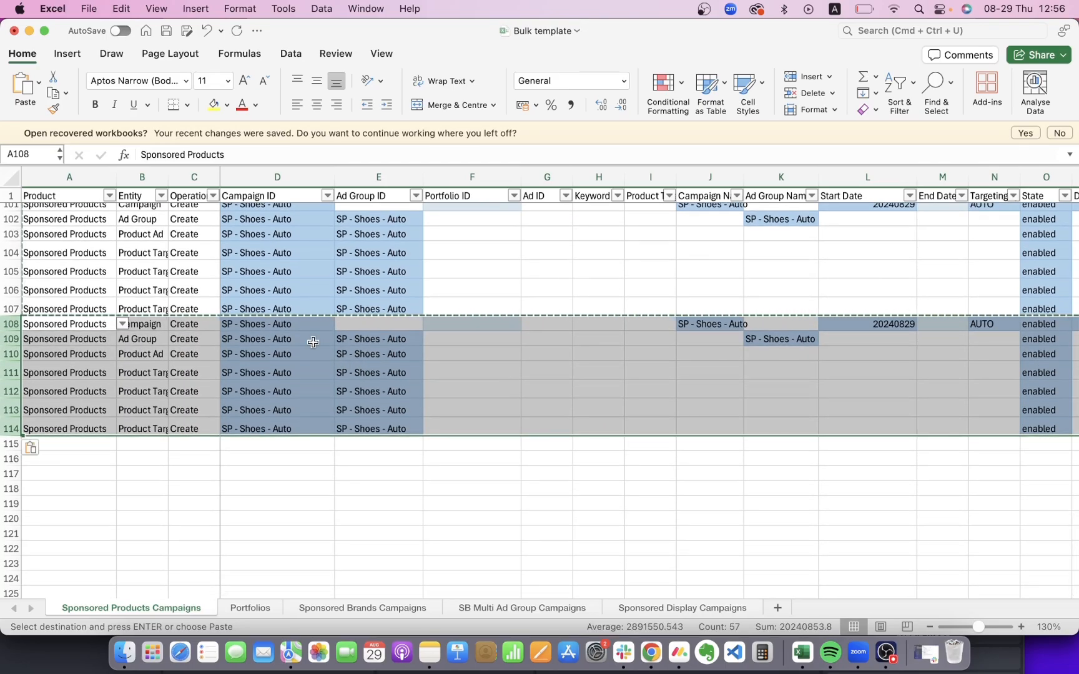
scroll(313, 342, up, 1)
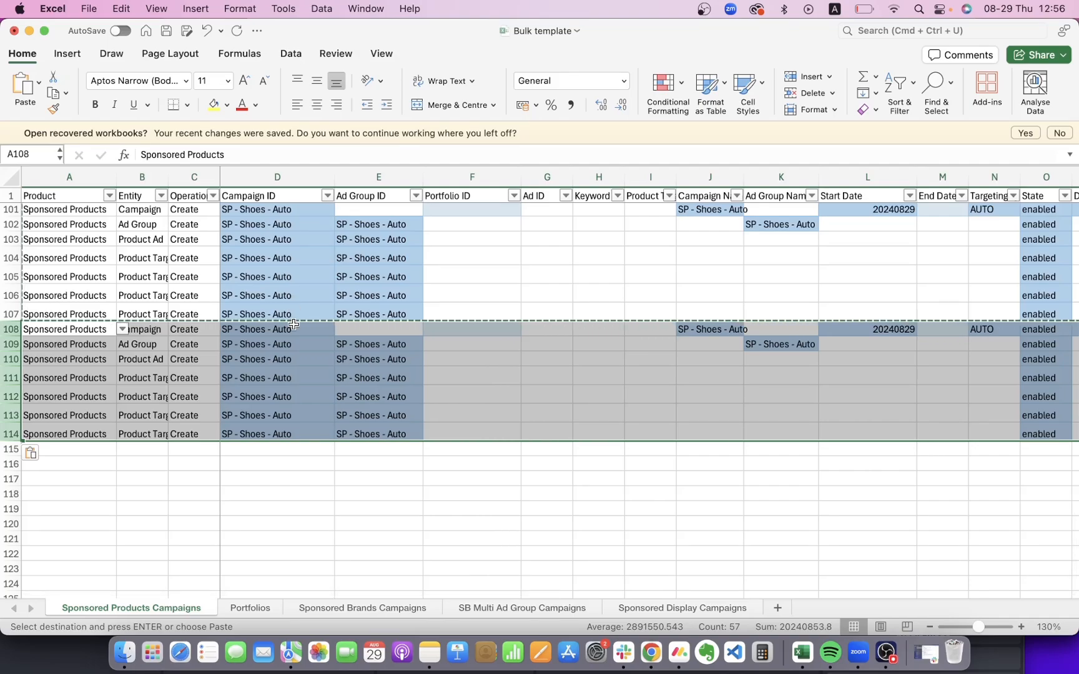
click(293, 324)
scroll(293, 324, down, 2)
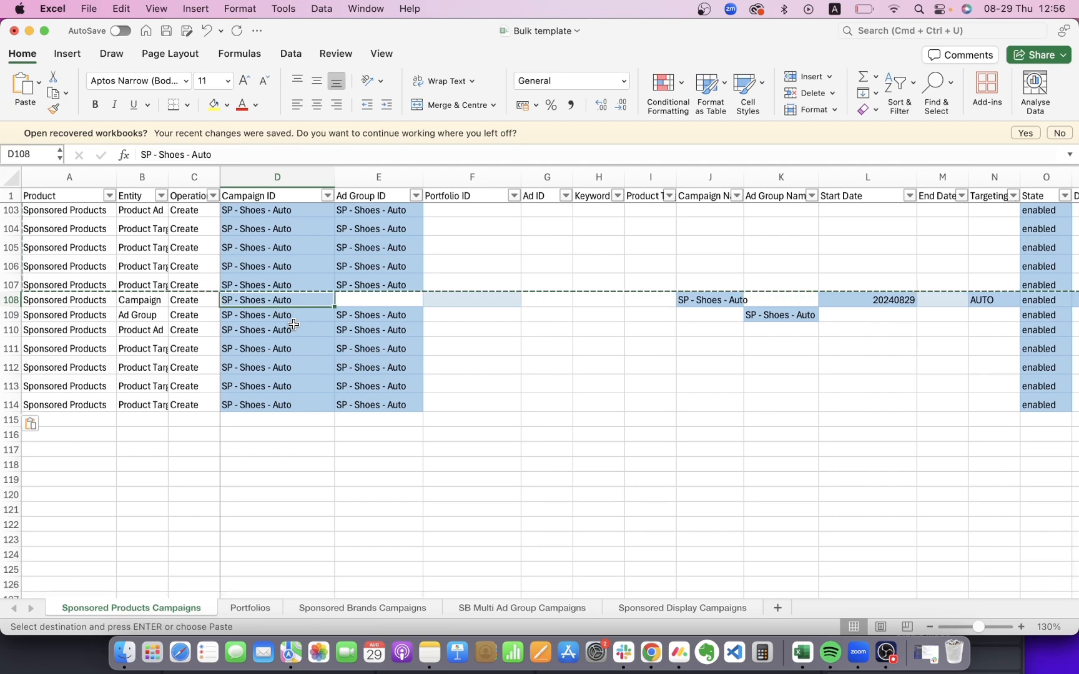
scroll(312, 354, down, 1)
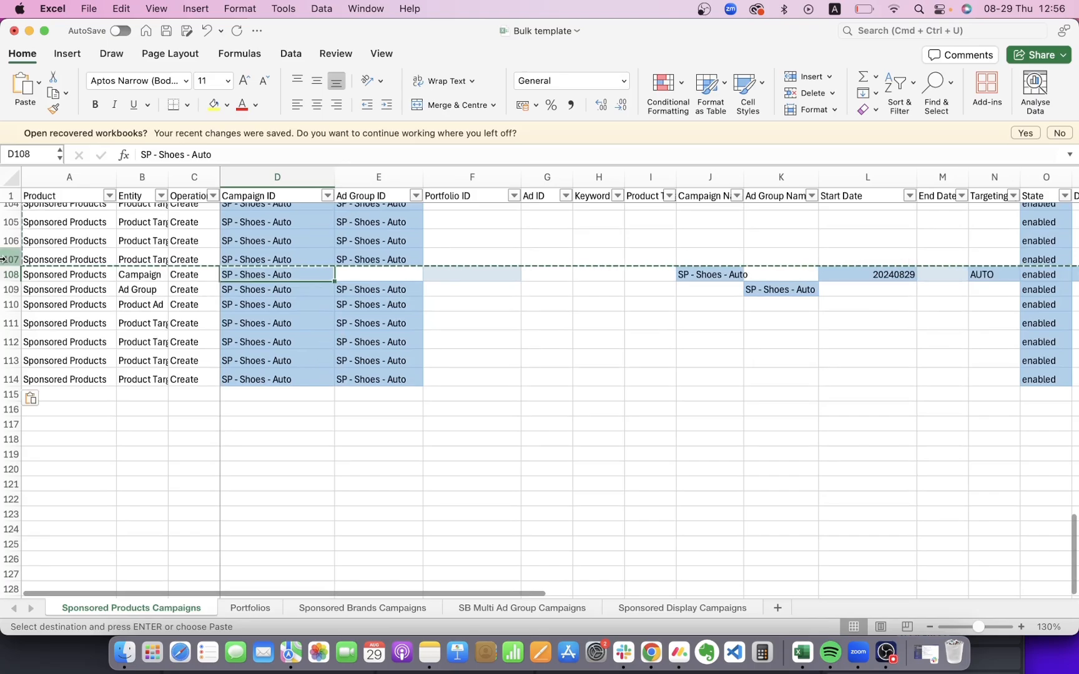
scroll(3, 289, up, 5)
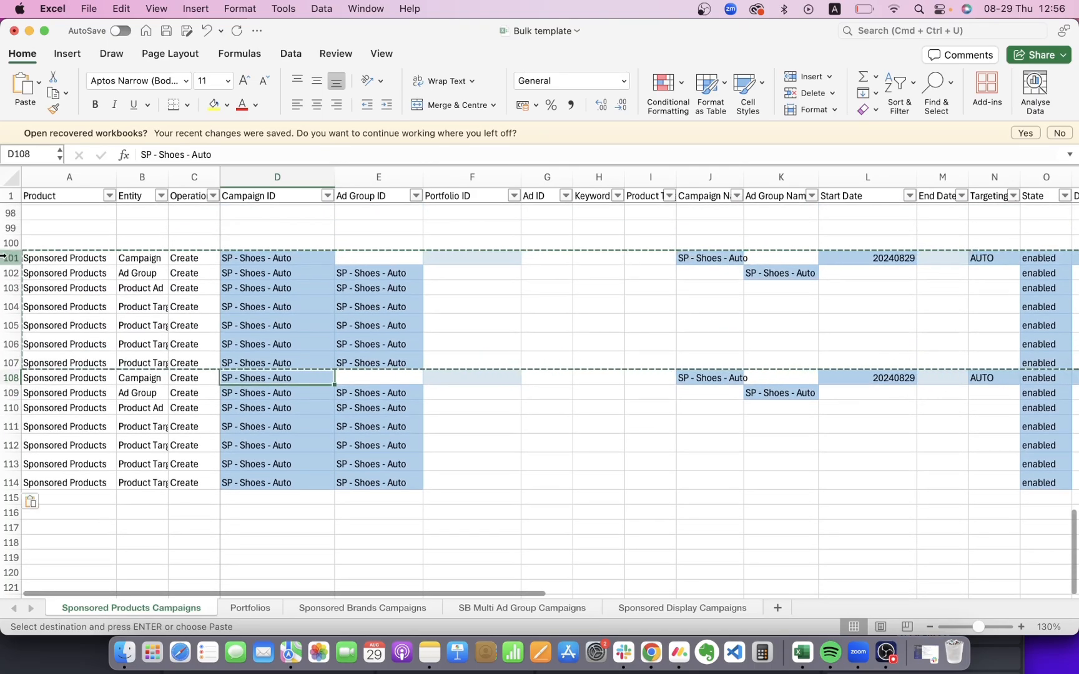
drag(5, 258, 4, 365)
scroll(148, 337, down, 4)
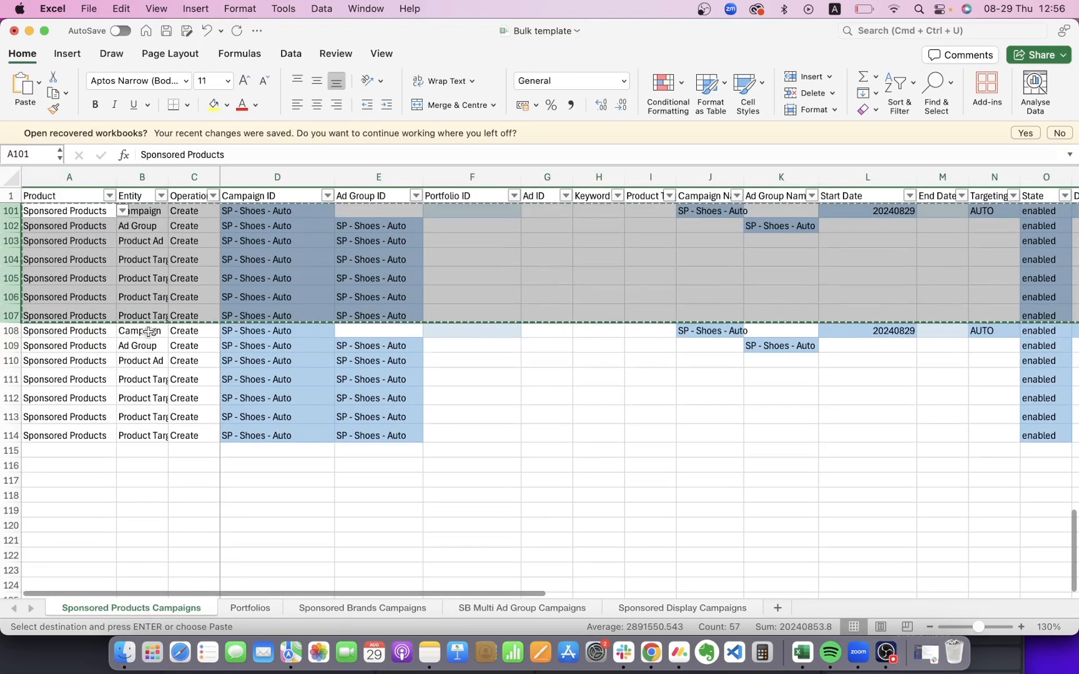
scroll(277, 365, up, 1)
scroll(299, 372, down, 1)
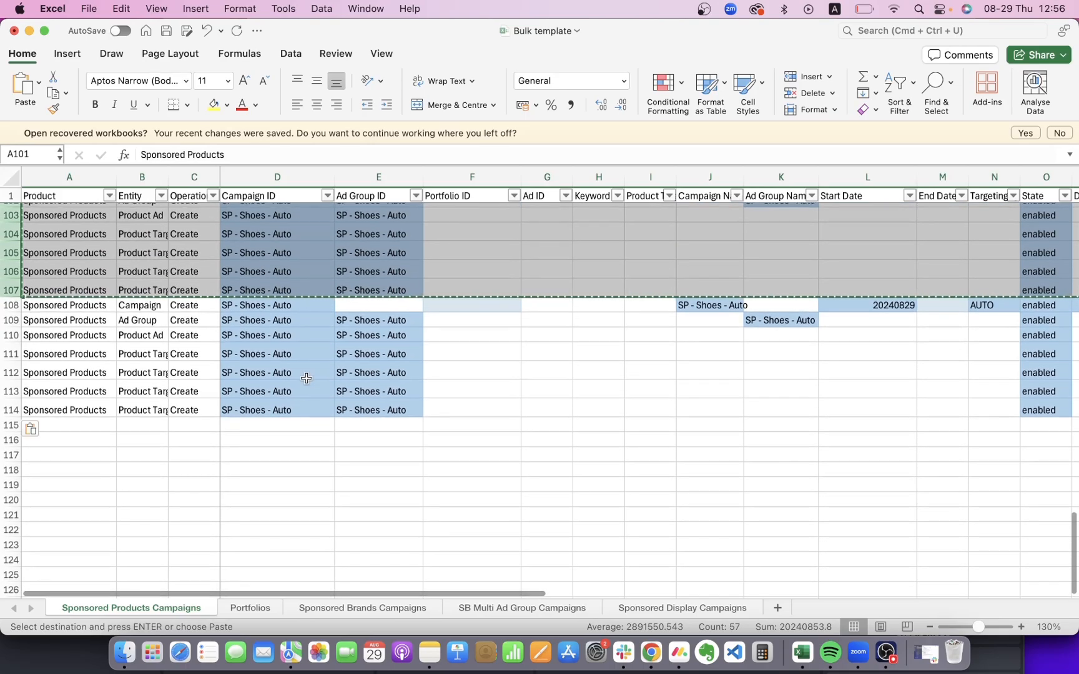
click(301, 357)
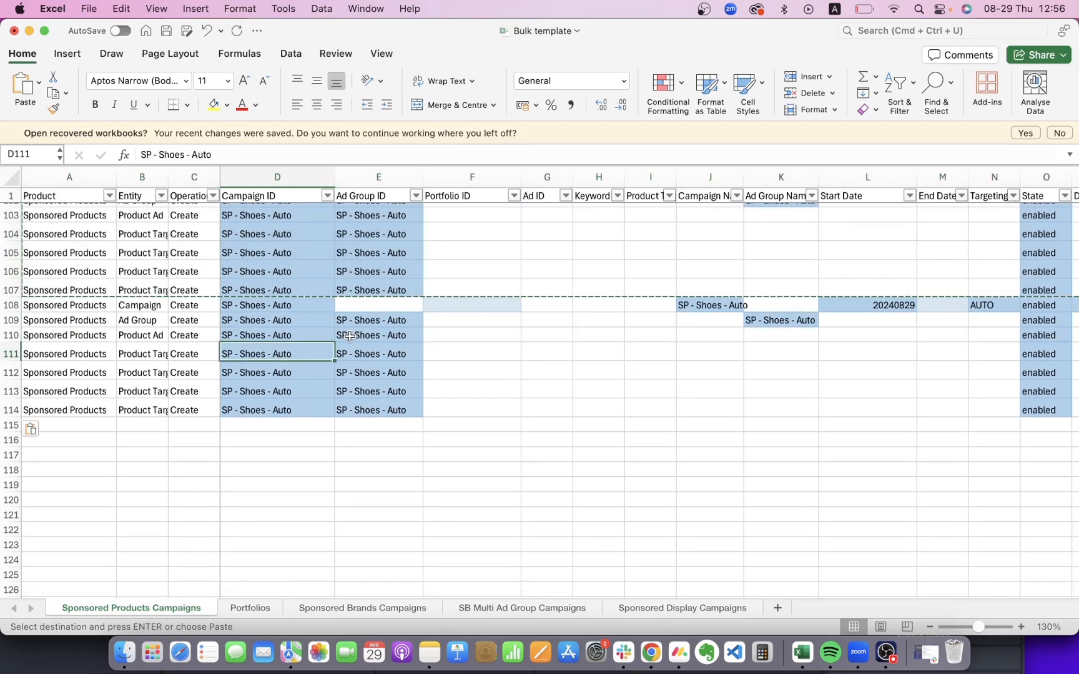
scroll(497, 343, right, 5)
scroll(497, 343, up, 2)
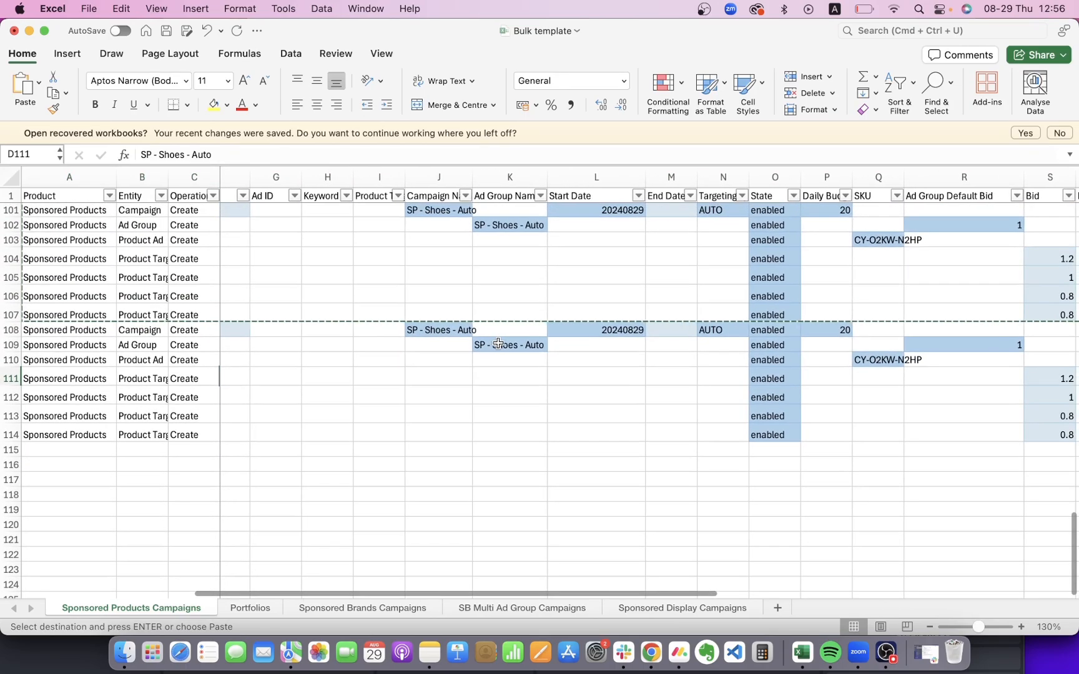
scroll(497, 343, right, 4)
scroll(498, 342, up, 1)
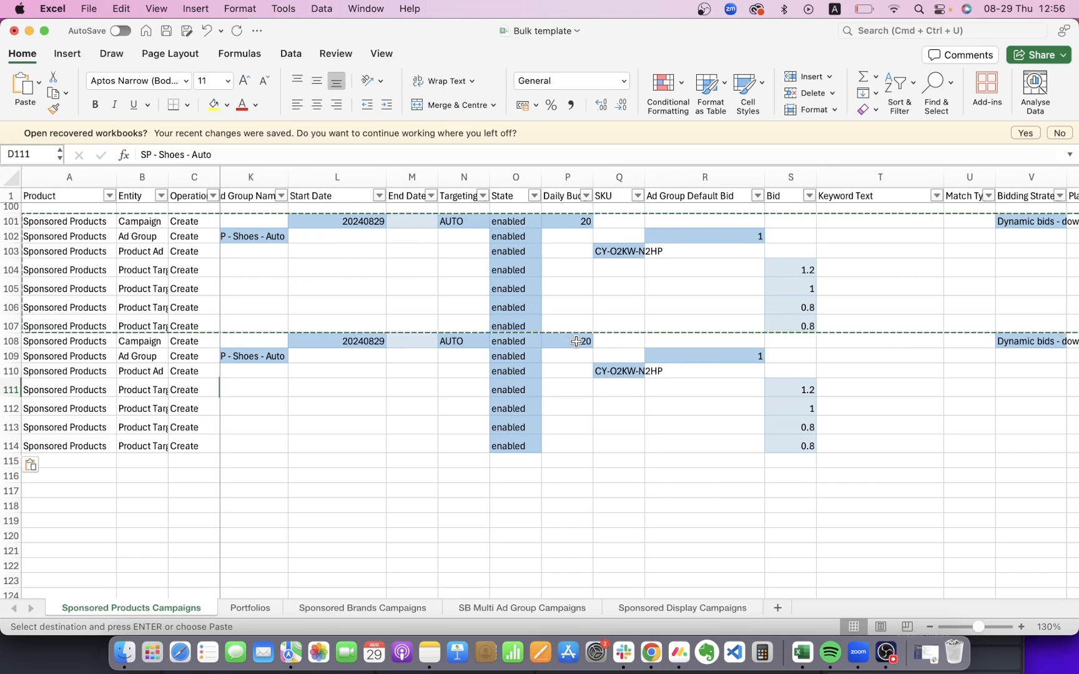
Check the product's SKU on the Manage Your Inventory page in Chrome, and set SKU cell Q110 in Excel to Shoes001.
click(616, 371)
click(569, 341)
click(648, 373)
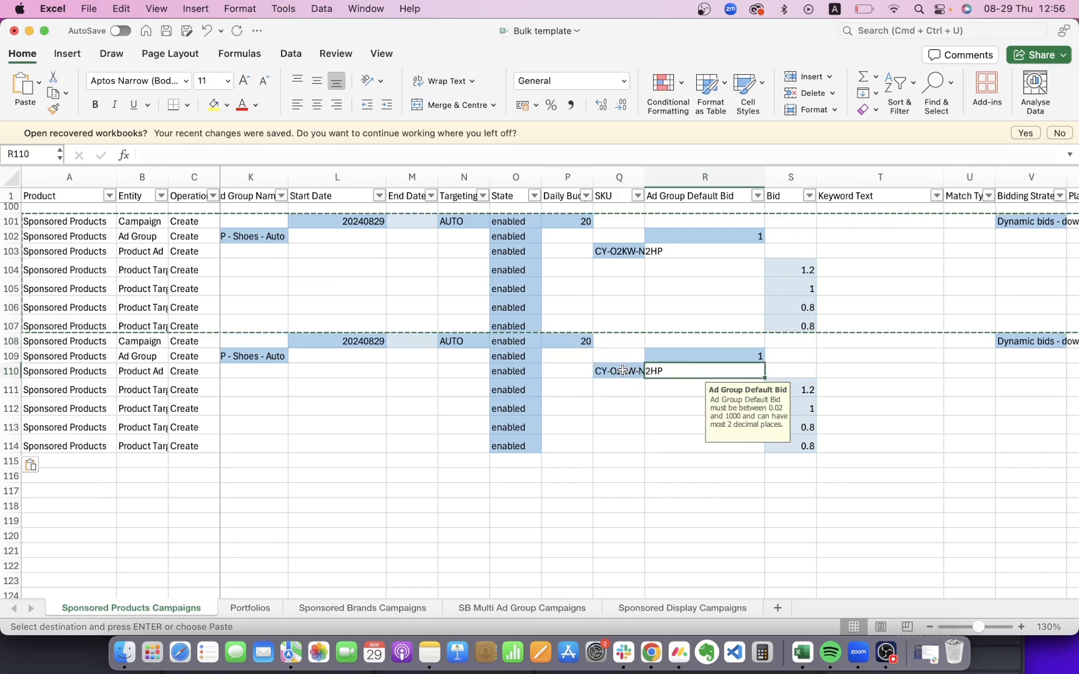
click(622, 370)
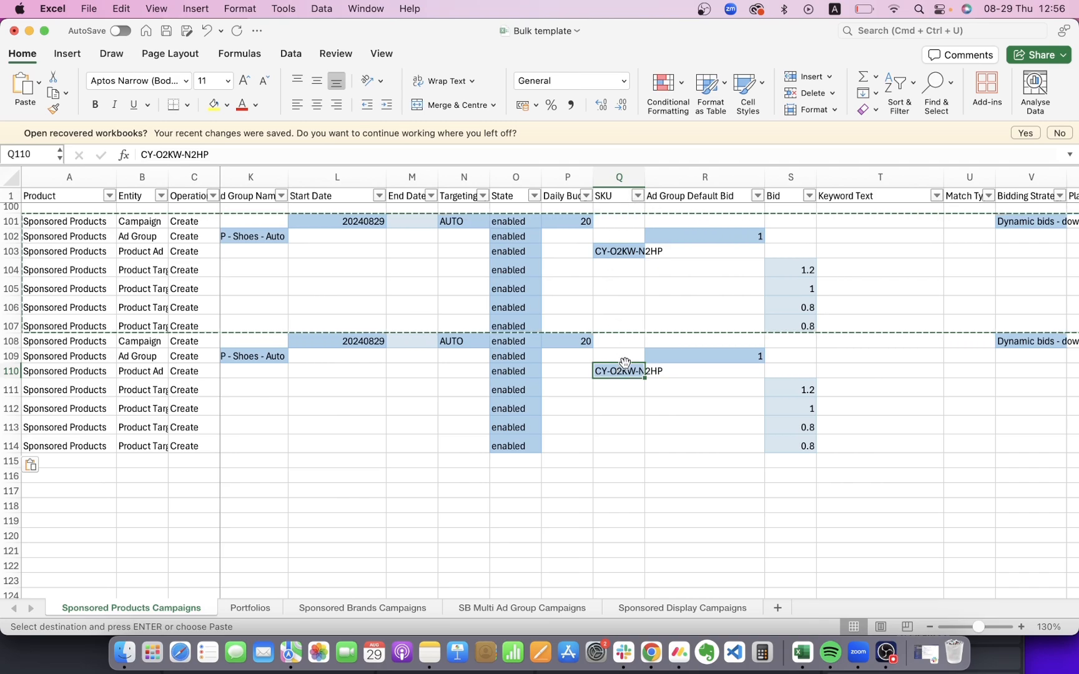
key(super+Tab)
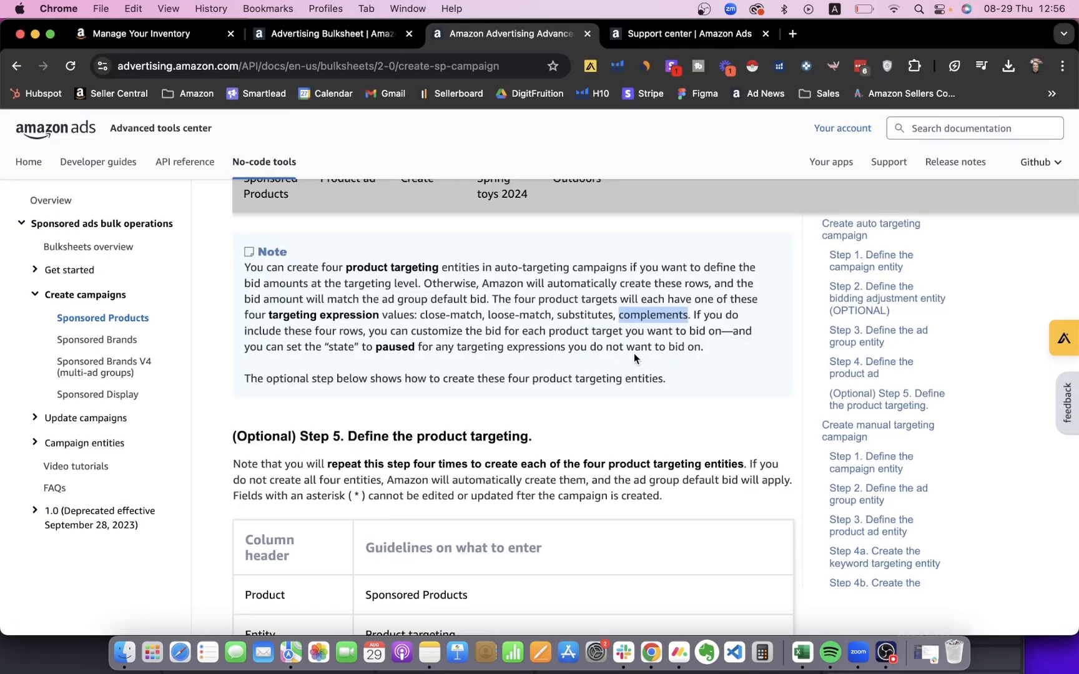
click(153, 35)
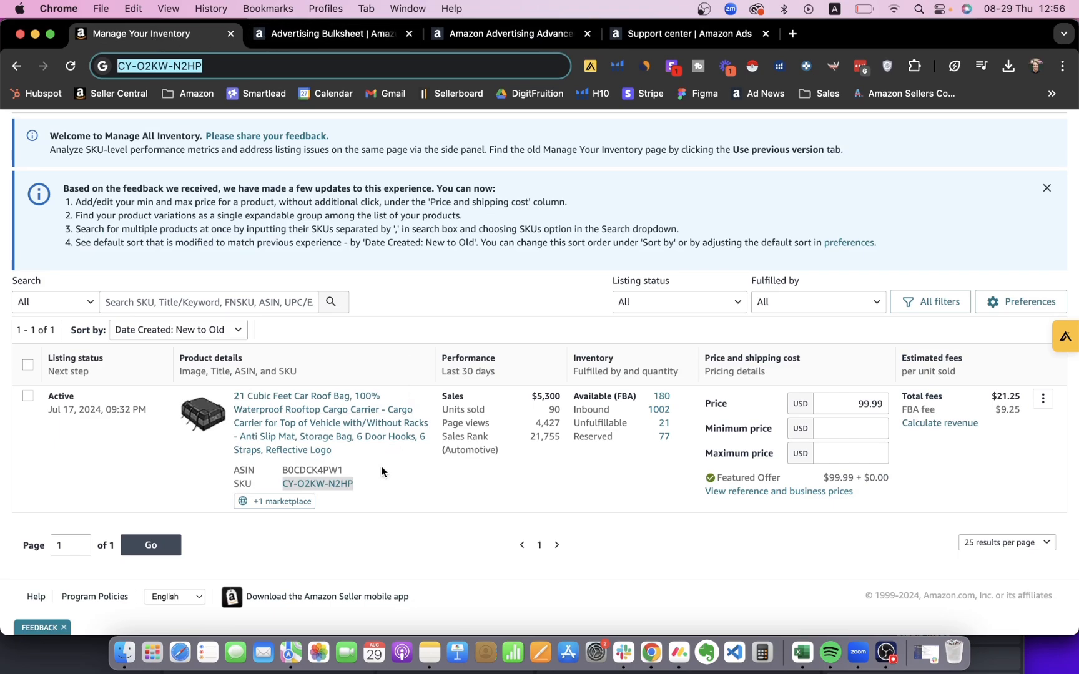
drag(375, 477, 352, 487)
key(super+Tab)
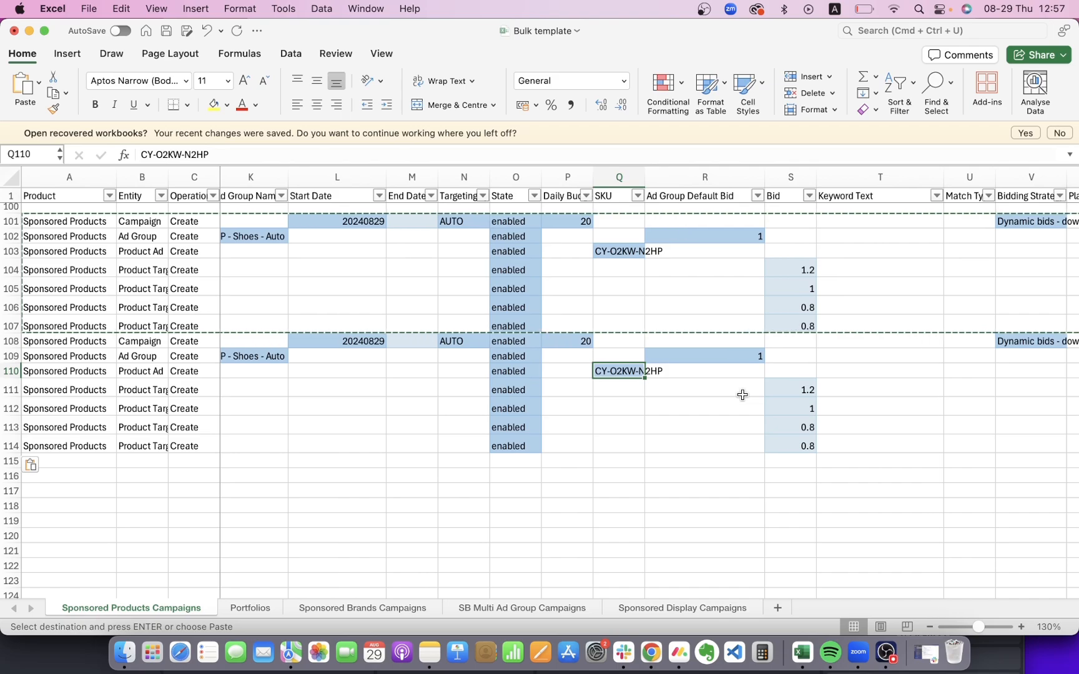
text(Shoes001)
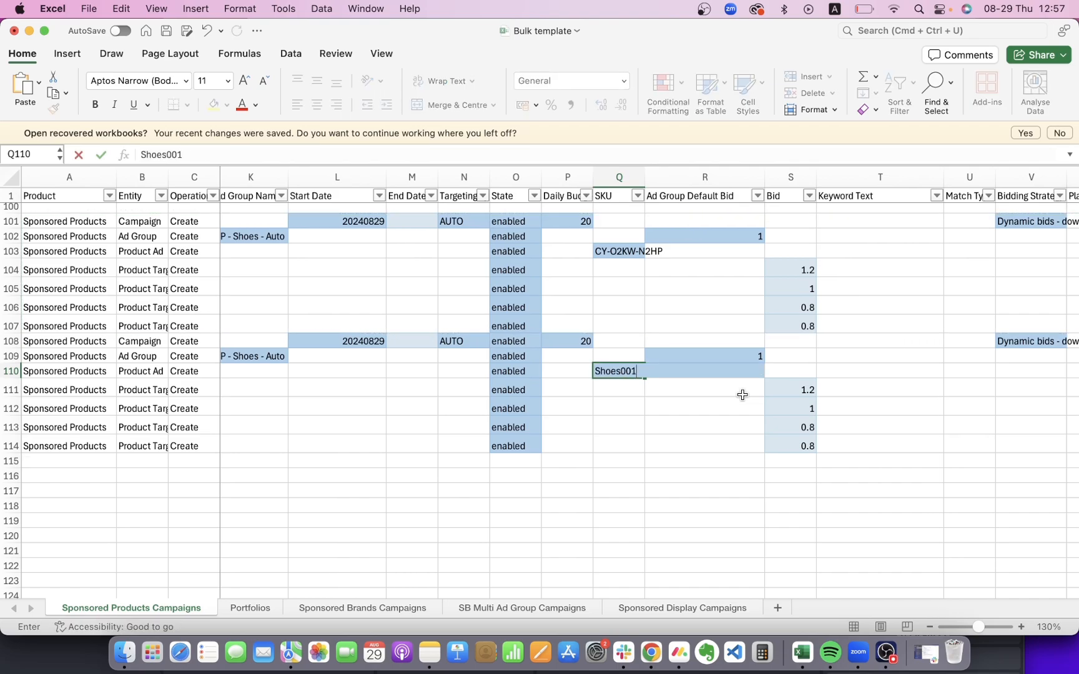
click(718, 356)
Review the Bid and Product Targeting Expression values of the duplicated product targeting rows 111 to 114.
scroll(718, 362, right, 5)
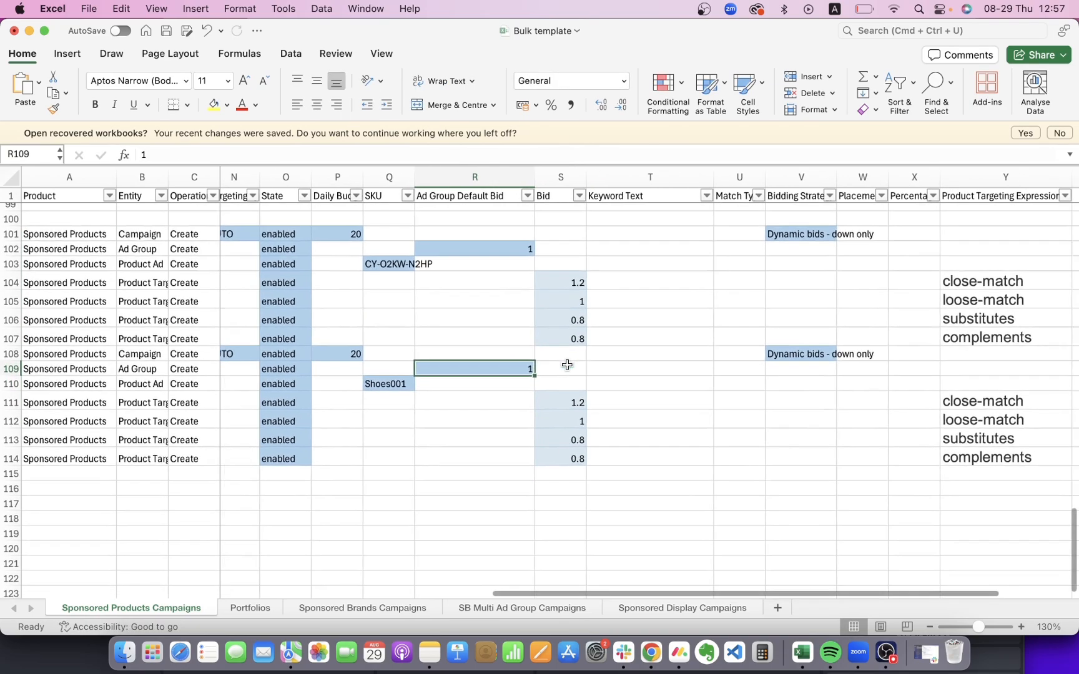
scroll(553, 374, right, 2)
drag(495, 387, 498, 452)
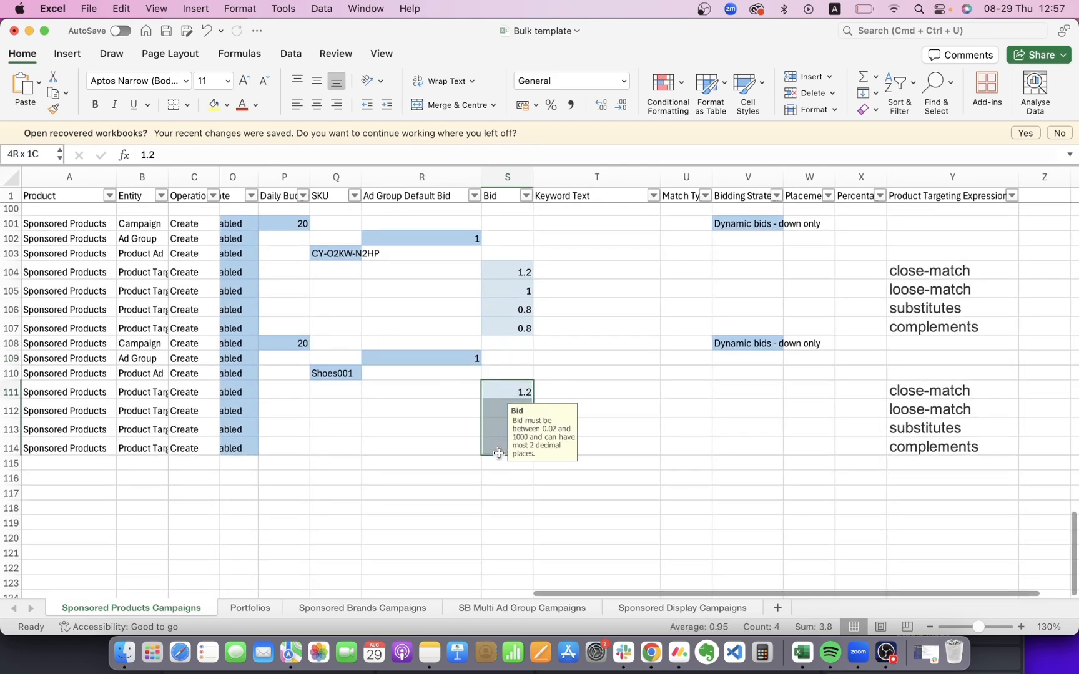
click(580, 428)
scroll(586, 403, right, 5)
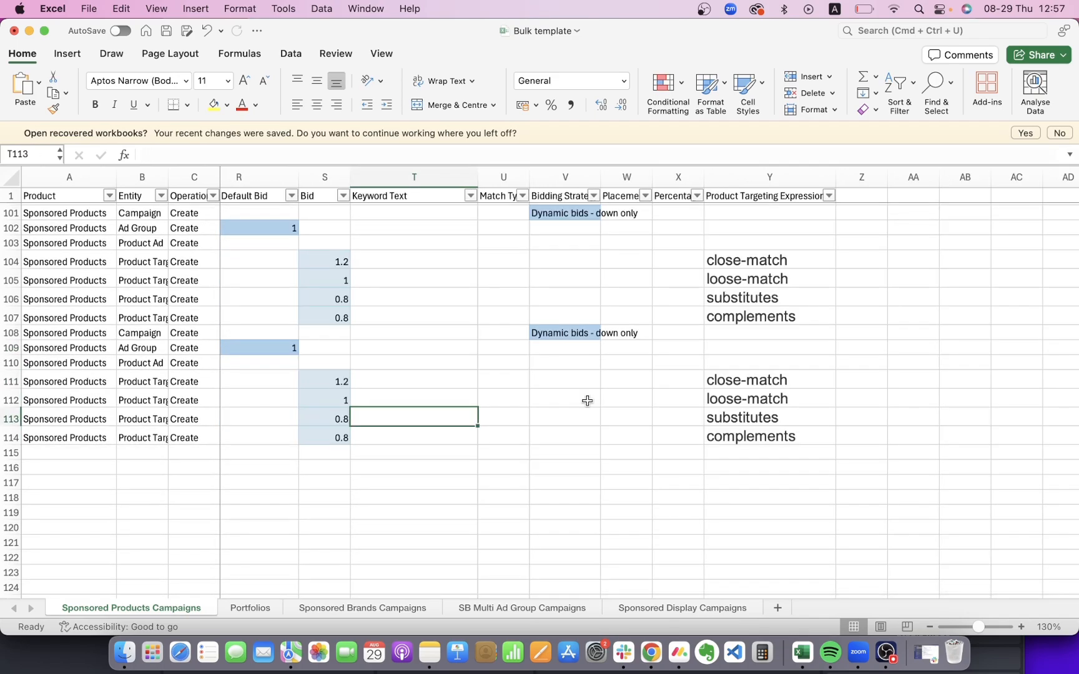
drag(340, 382, 343, 437)
drag(788, 380, 781, 440)
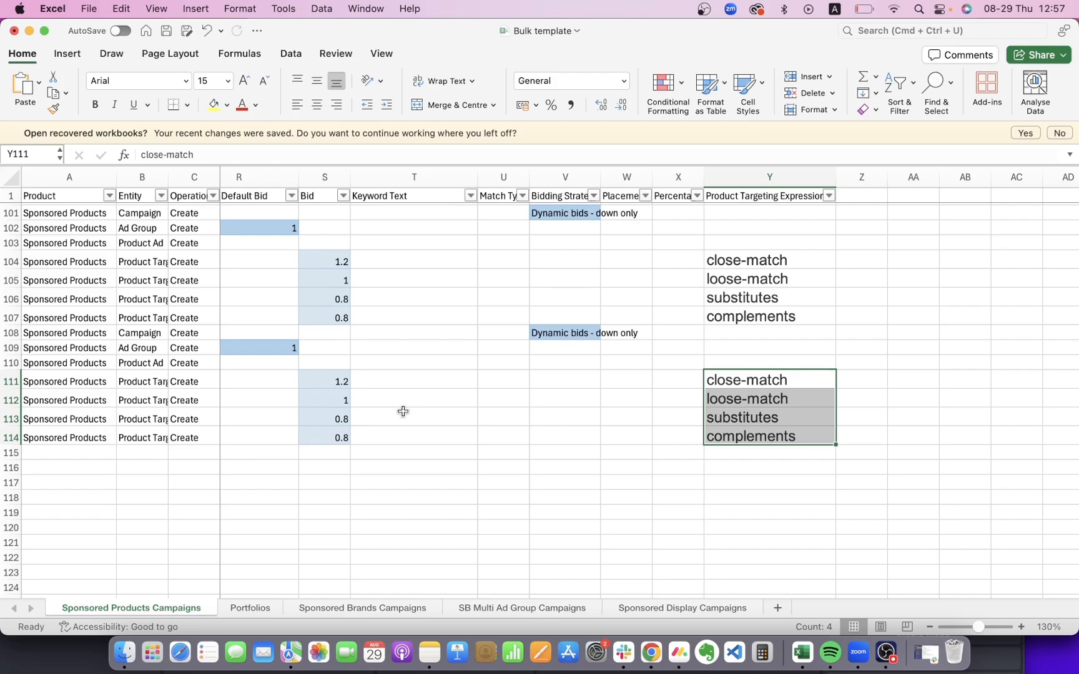
drag(327, 380, 325, 435)
click(451, 422)
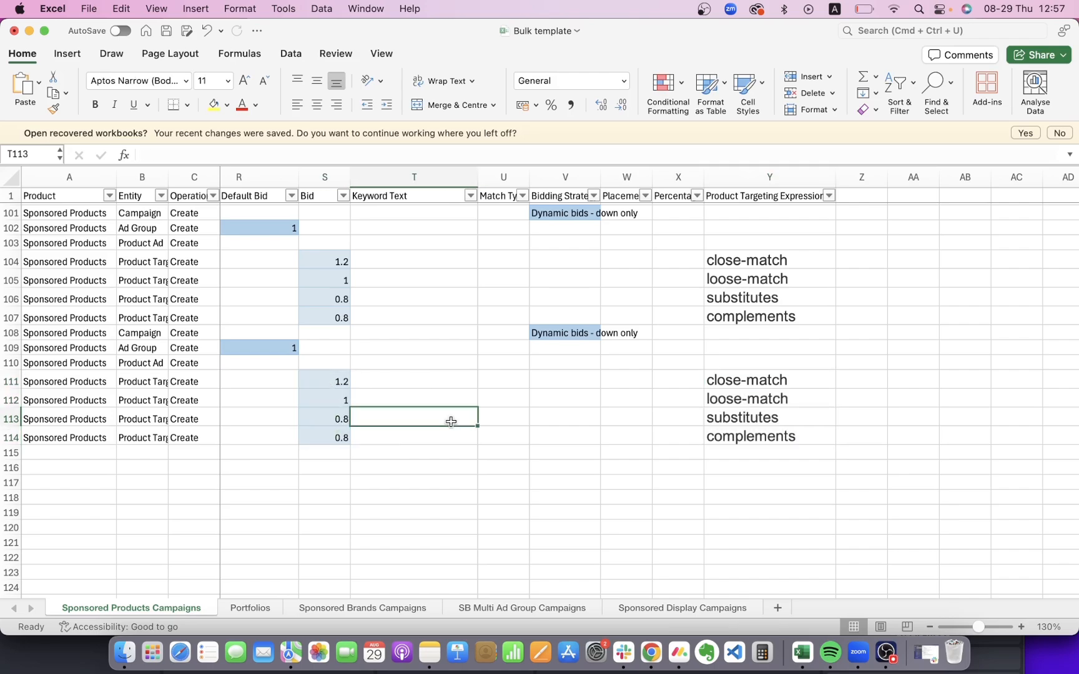
Review the duplicated campaign rows 108 to 114 from the Product Targeting Expression column back to Campaign ID.
drag(753, 378, 765, 437)
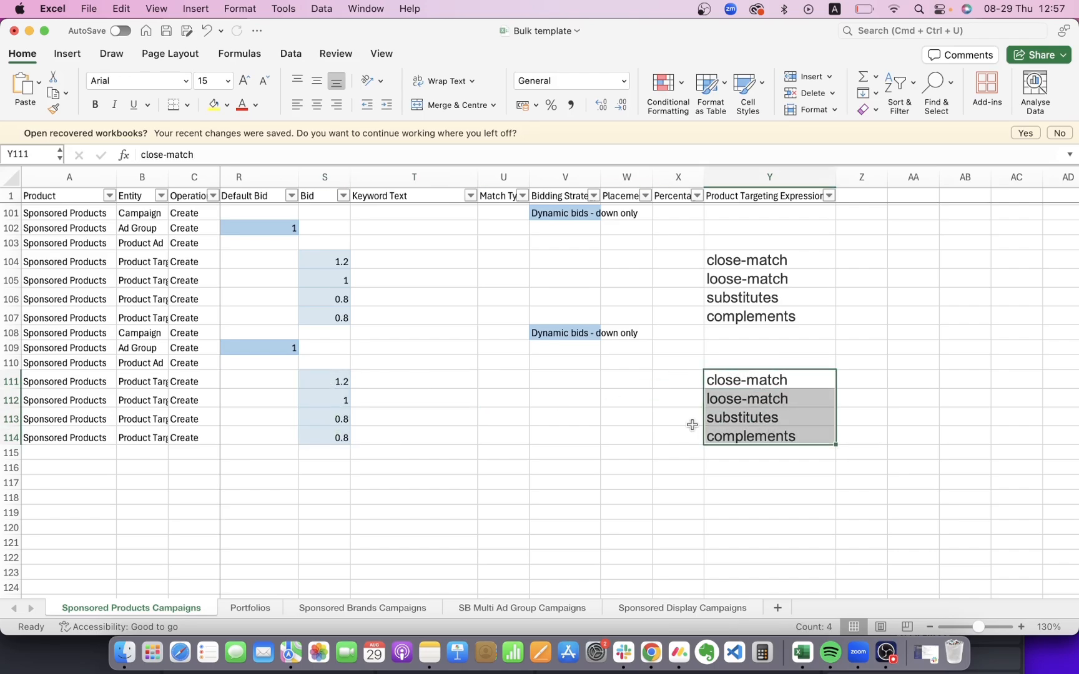
scroll(692, 424, left, 2)
scroll(588, 433, left, 10)
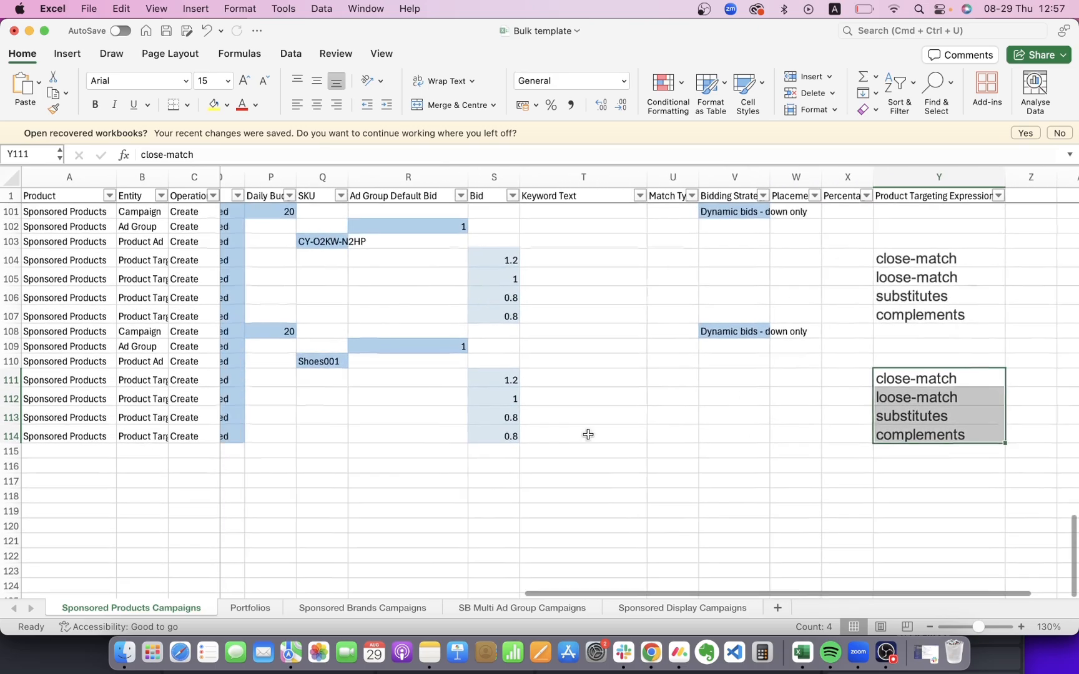
scroll(480, 432, left, 5)
scroll(480, 432, up, 2)
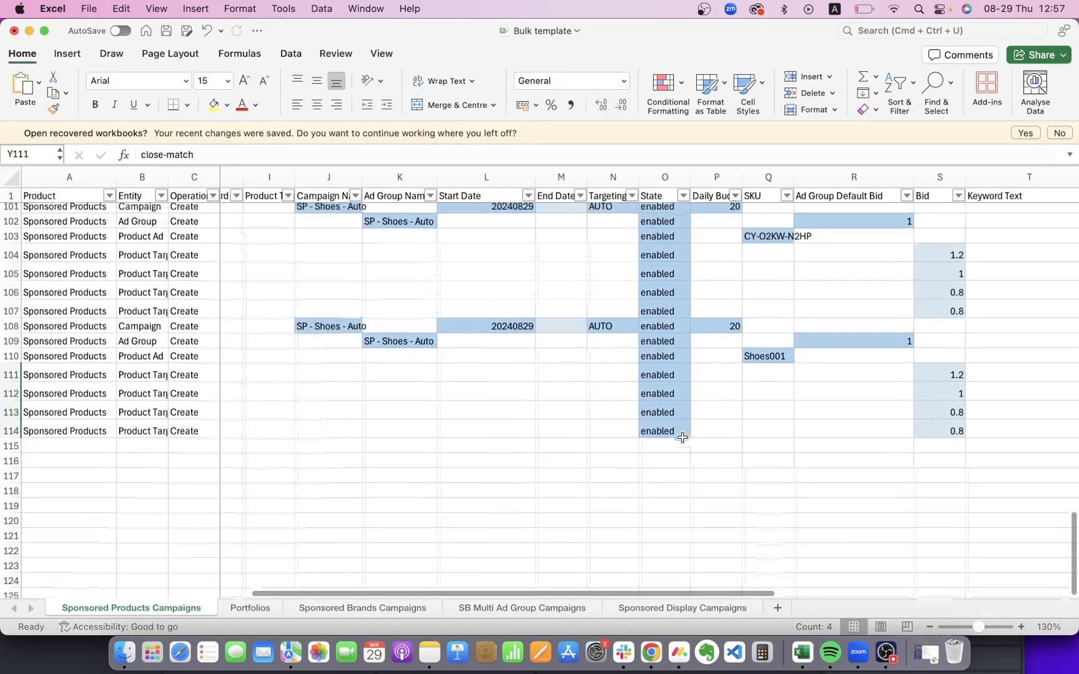
scroll(771, 436, left, 1)
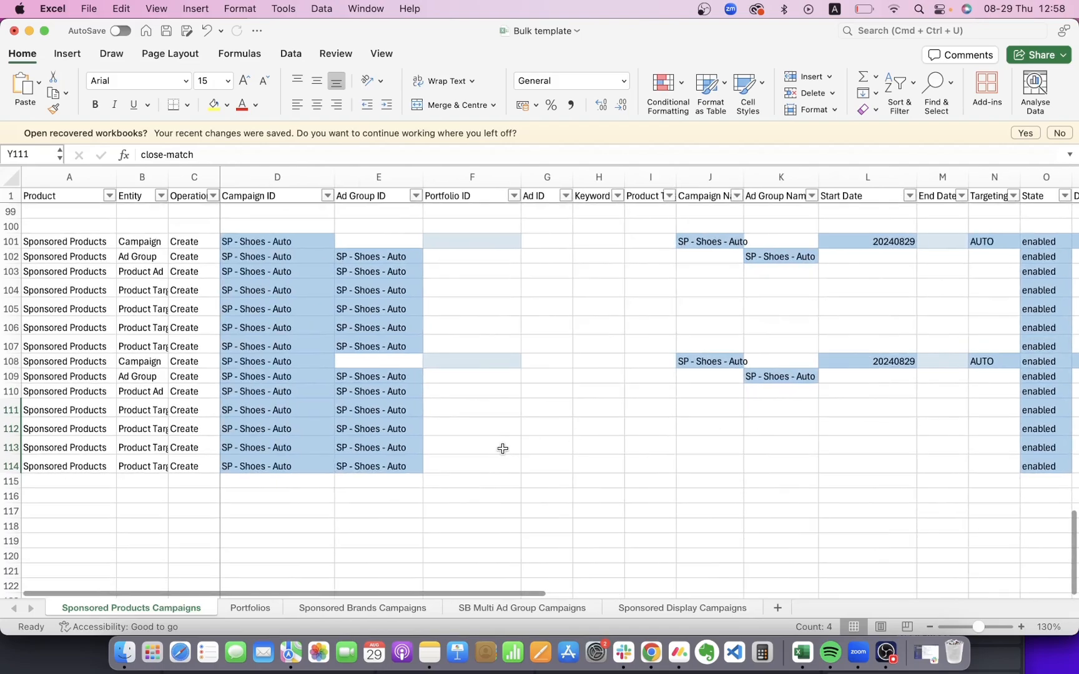
Switch to the Amazon Ads bulksheet page in Chrome and choose AmazonAdvertisingBulksheetSellerTemplate (9).xlsx from Downloads as the file to upload.
click(649, 652)
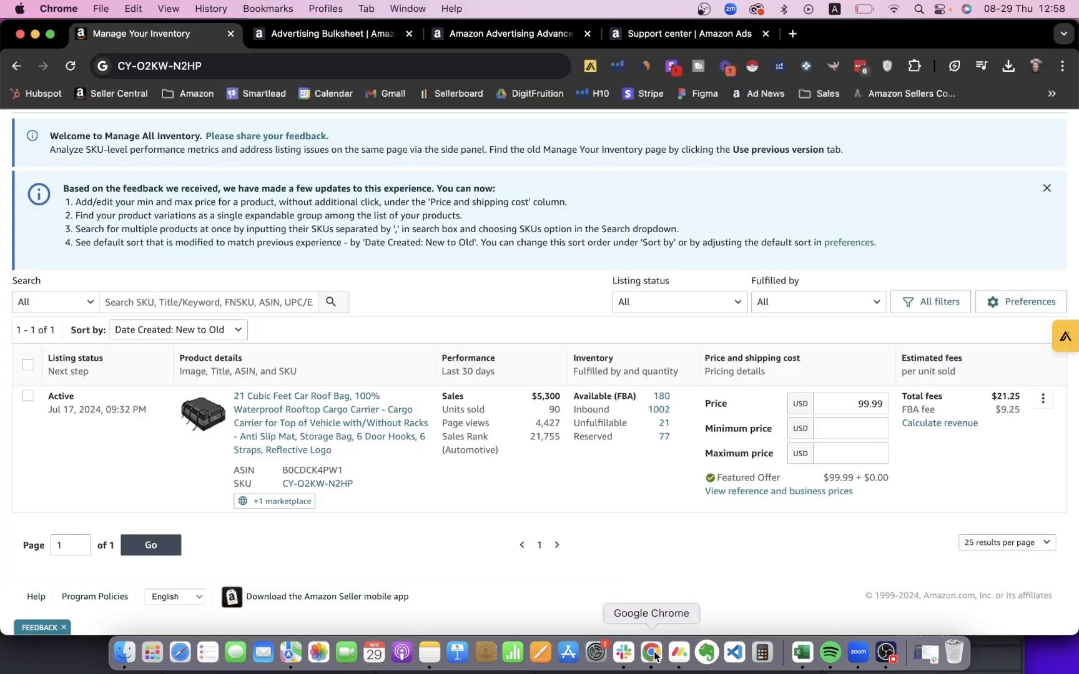
click(355, 36)
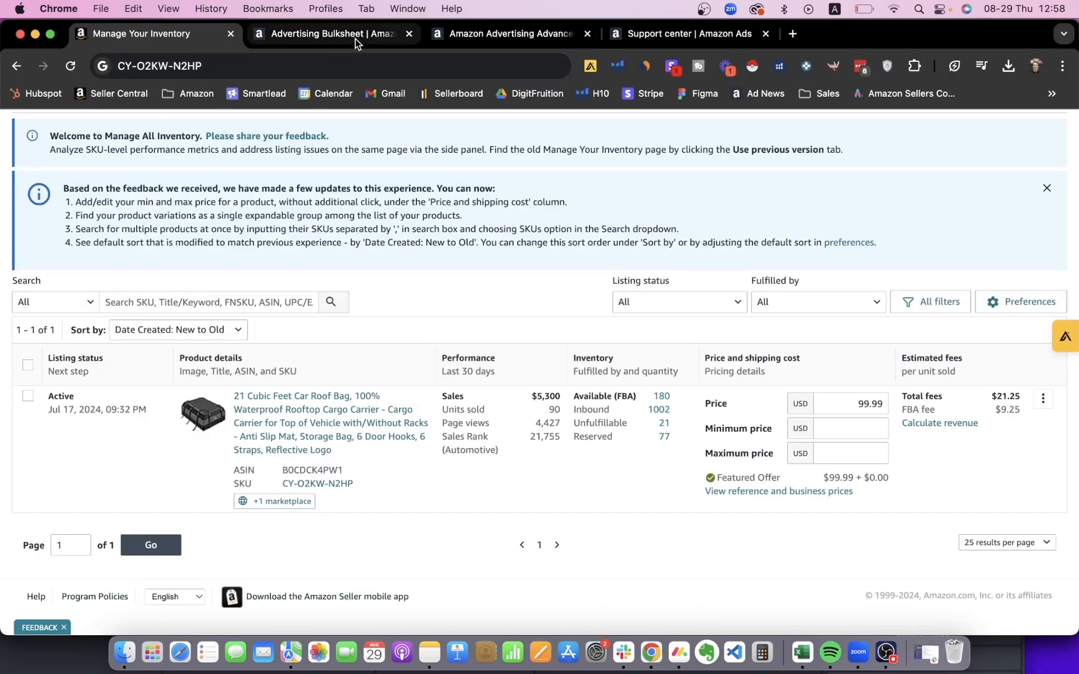
scroll(414, 299, up, 5)
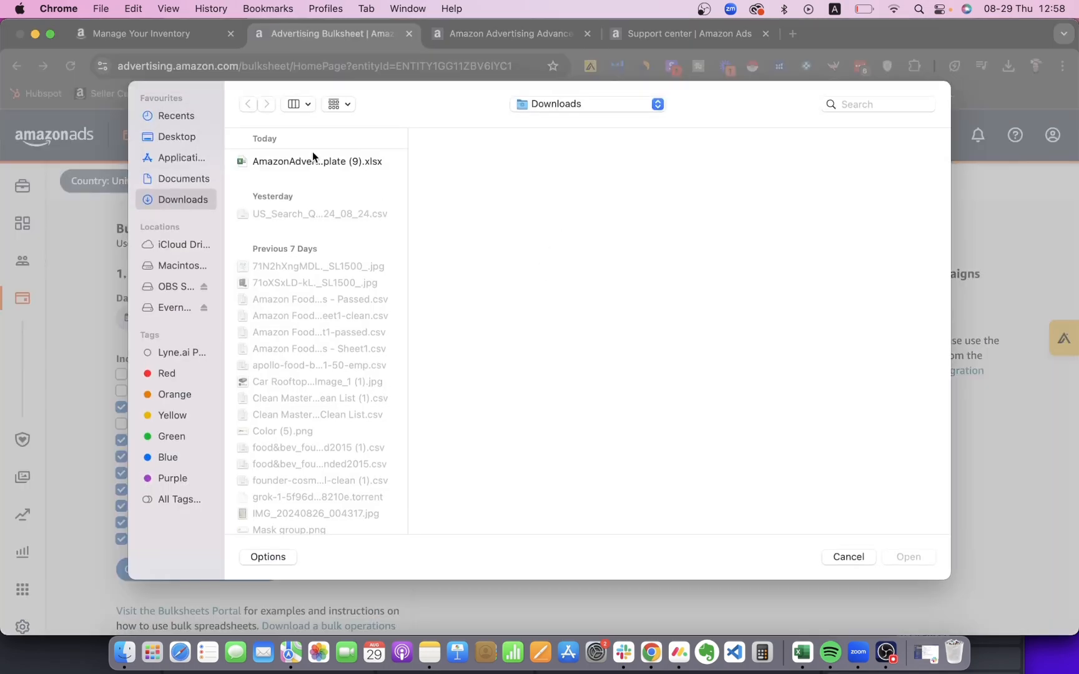
click(347, 163)
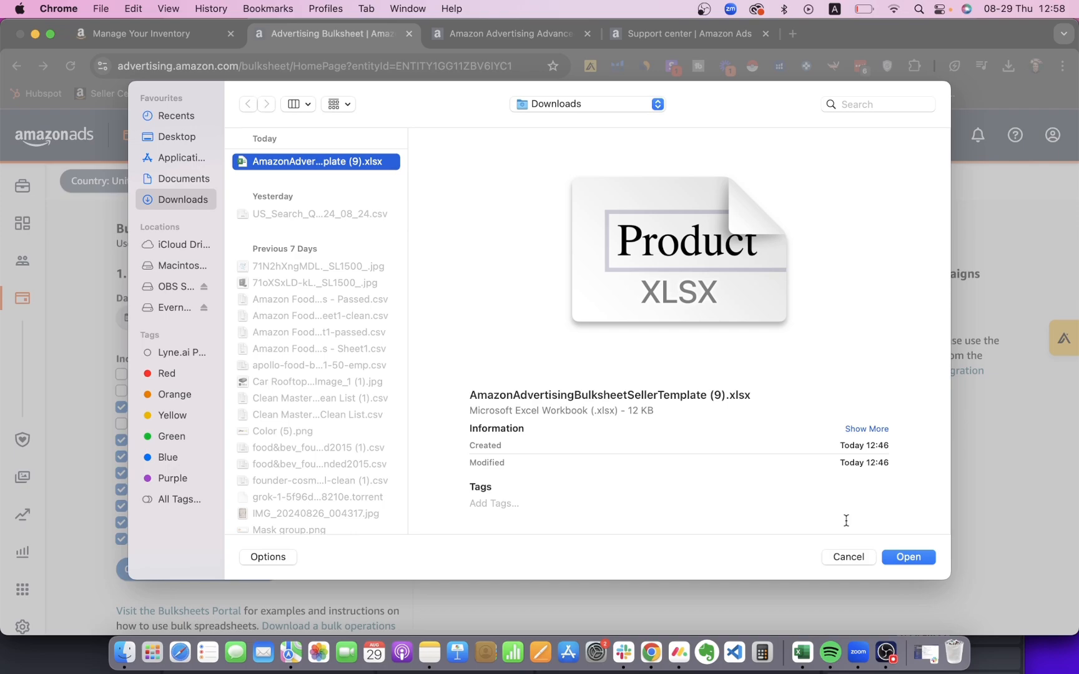
click(911, 557)
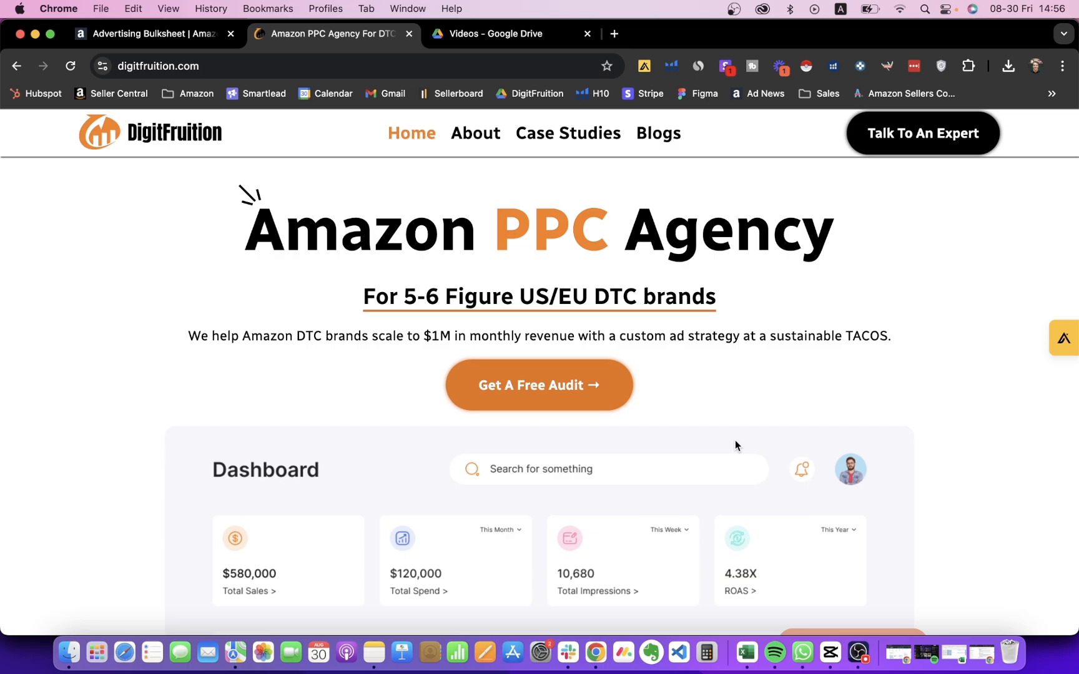
Examine the DigitFruition homepage from the Amazon PPC Agency introduction to the section on the Amazon Ads campaign types it handles.
scroll(735, 440, down, 2)
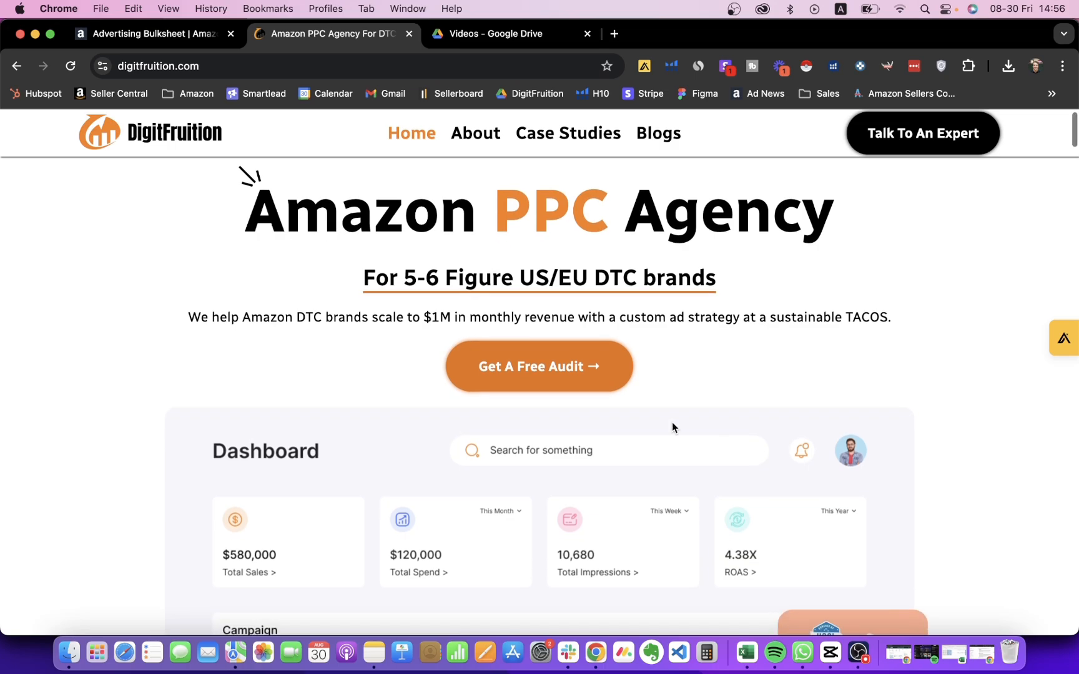
scroll(559, 365, up, 1)
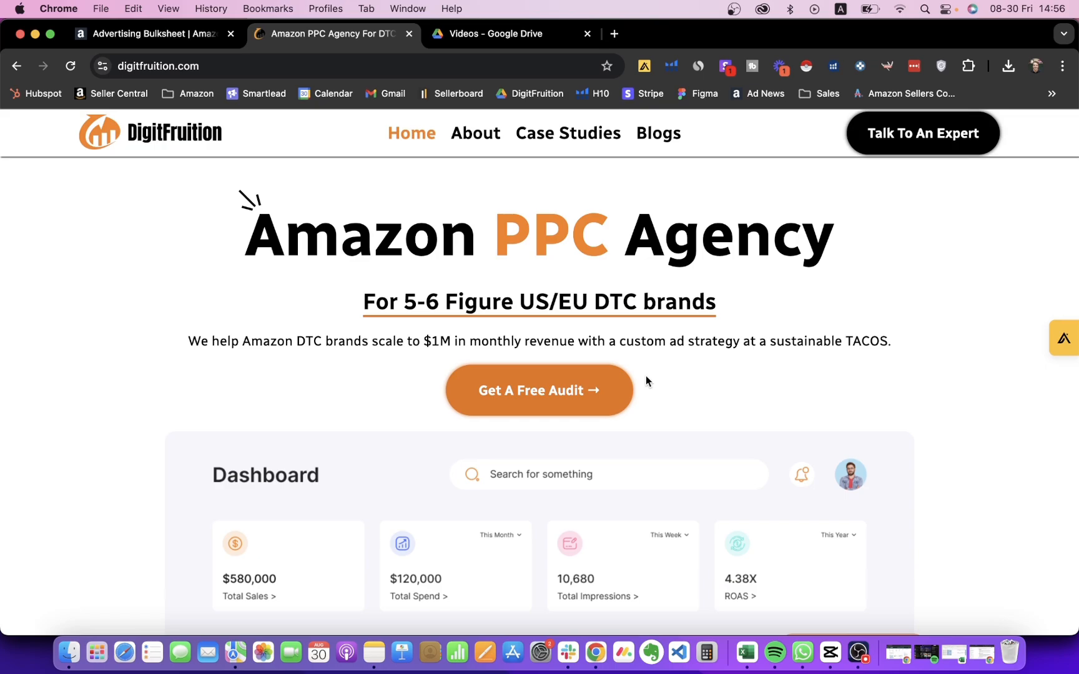
scroll(645, 381, down, 1)
scroll(590, 392, up, 1)
scroll(664, 405, down, 2)
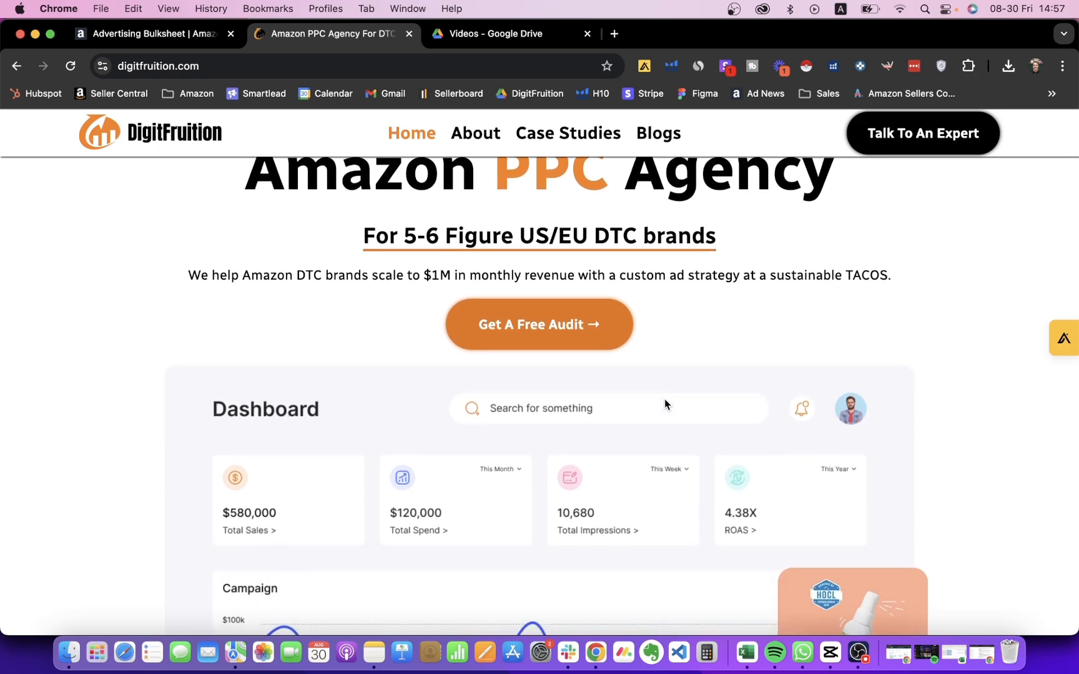
scroll(664, 405, up, 1)
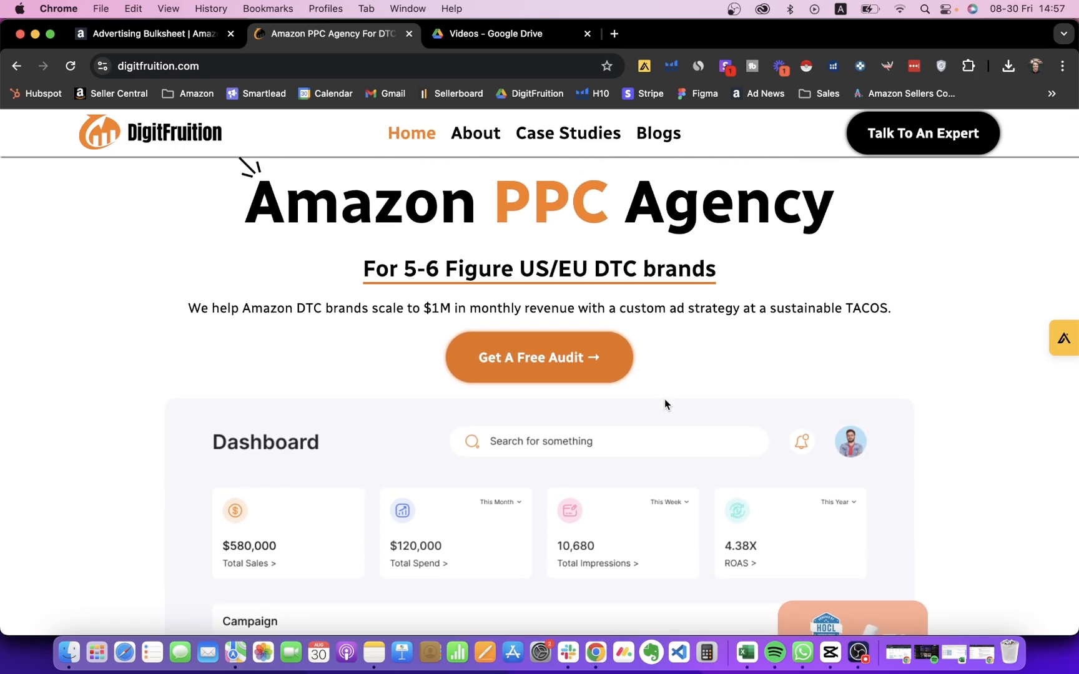
scroll(664, 400, down, 15)
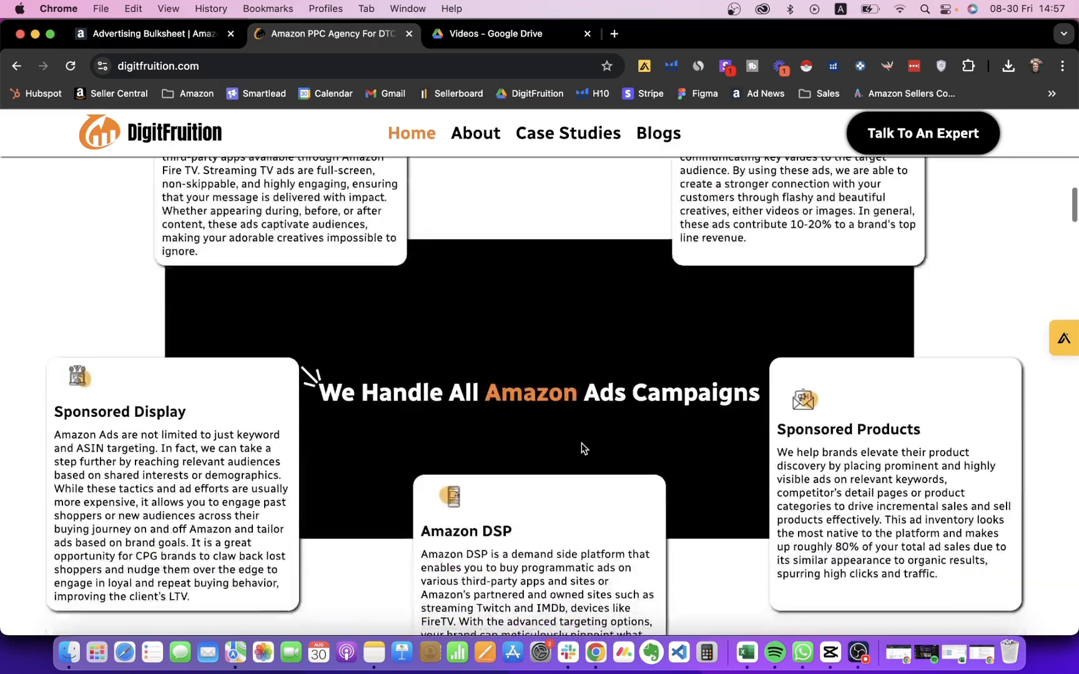
scroll(607, 398, up, 4)
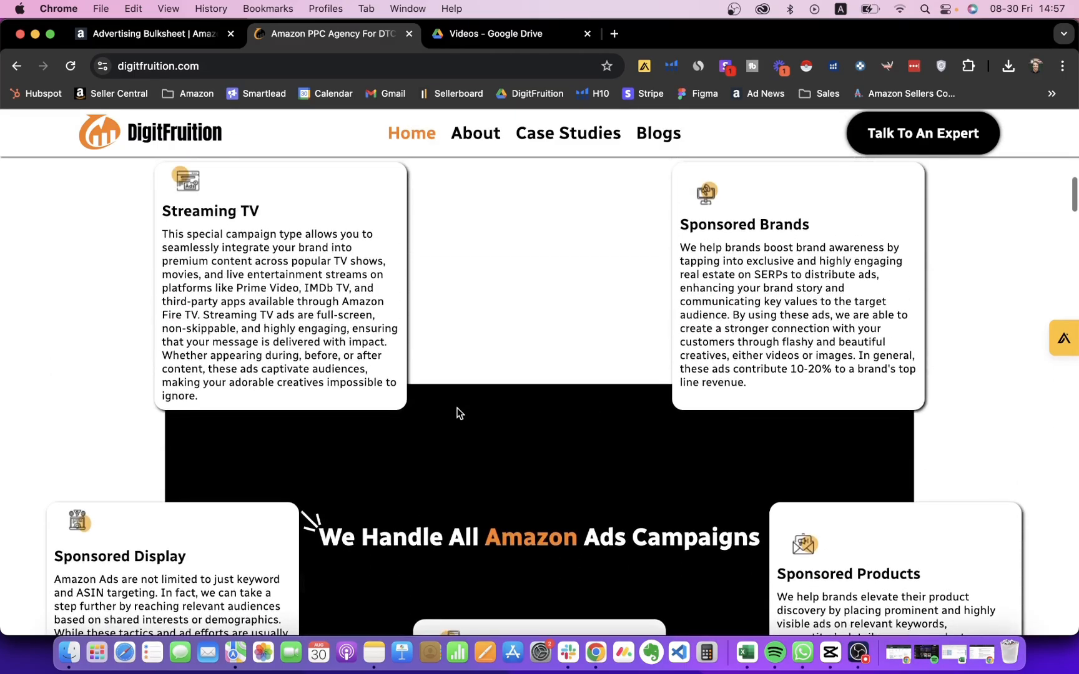
scroll(258, 328, down, 3)
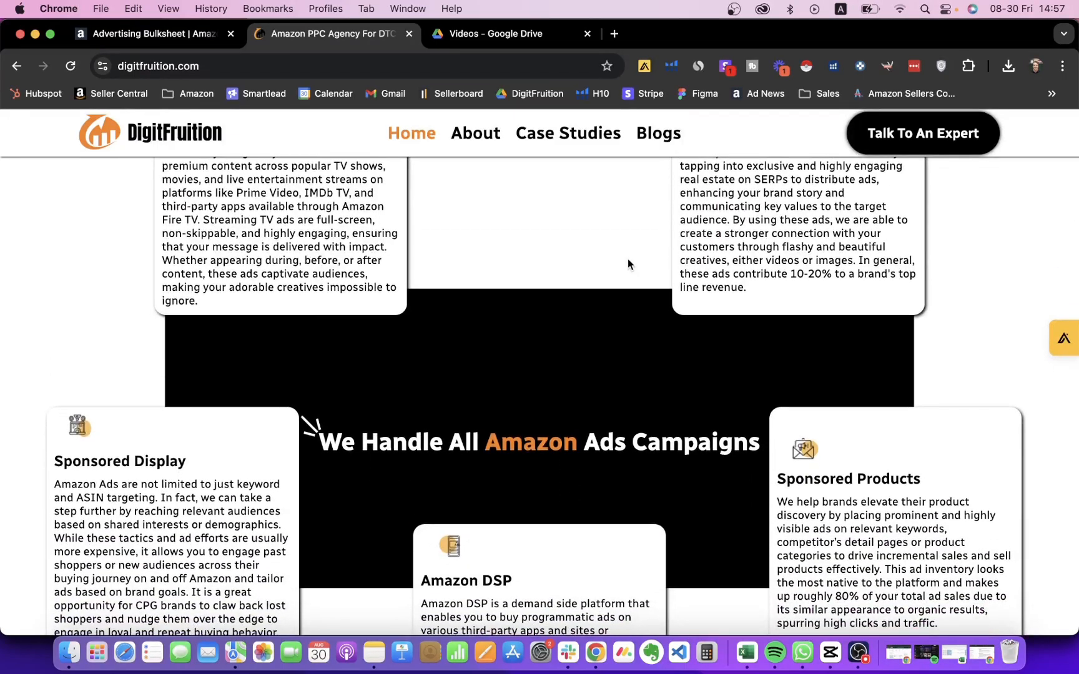
scroll(635, 264, up, 2)
scroll(635, 264, down, 2)
scroll(556, 542, down, 2)
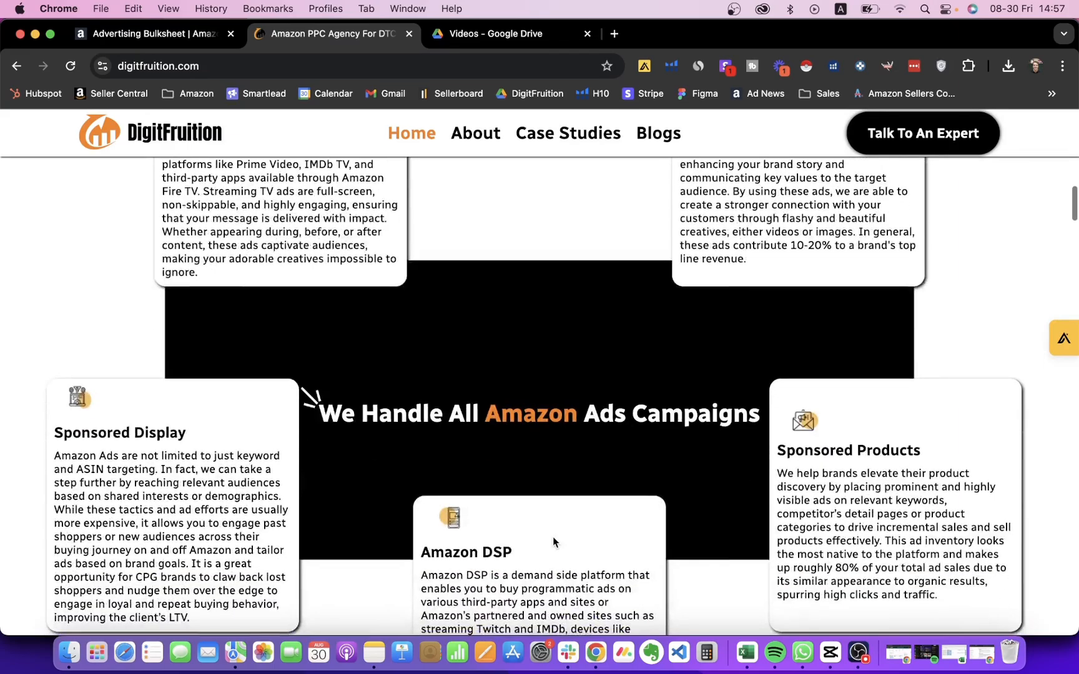
scroll(830, 440, up, 3)
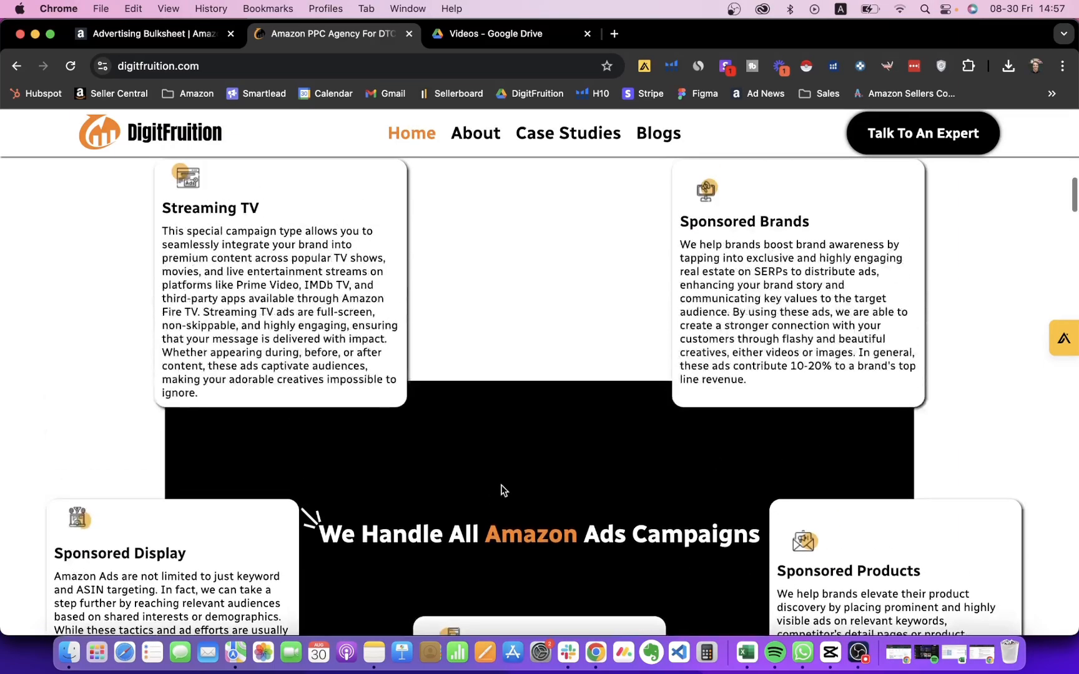